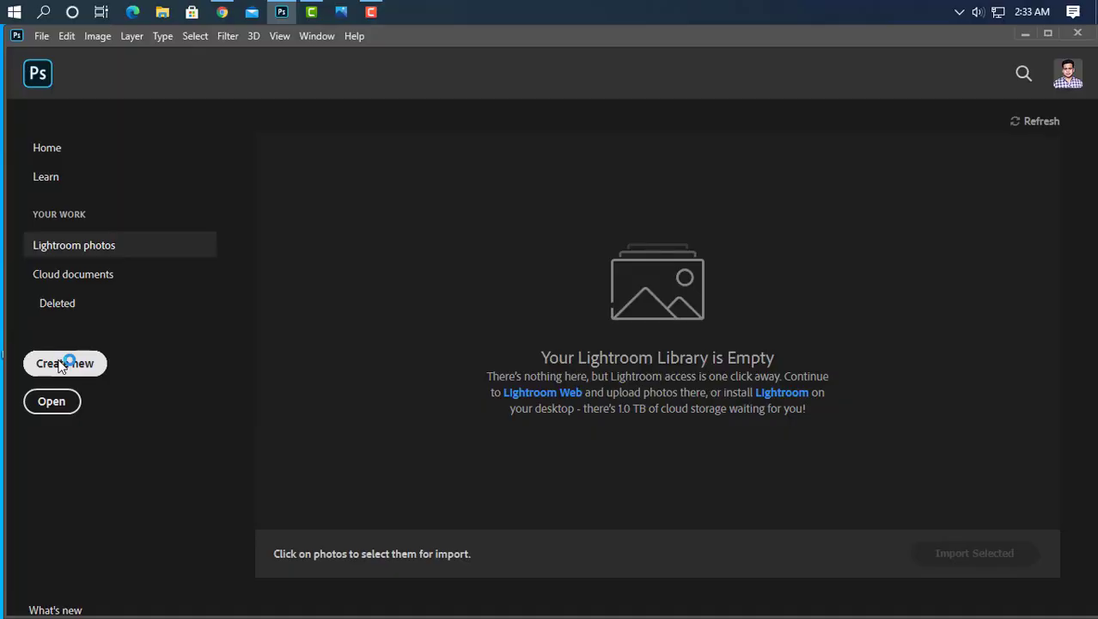
- Create a blank white document named 'Email signature Design', 600 x 200 pixels
{"action": "left_click", "coordinate": [72, 361]}
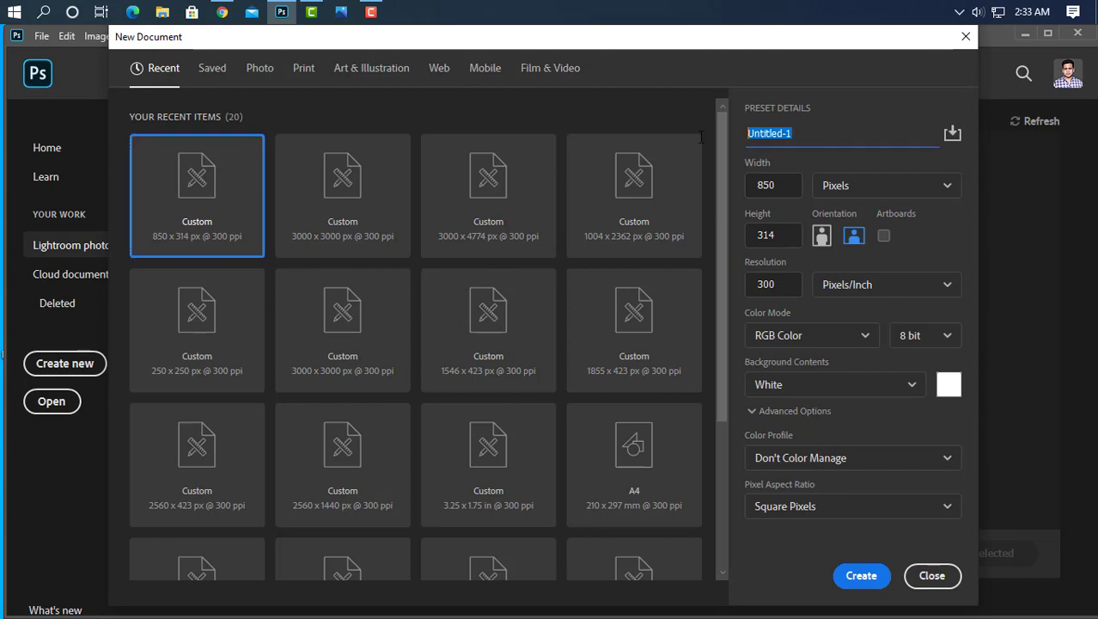
{"action": "type", "text": "Email signature Design"}
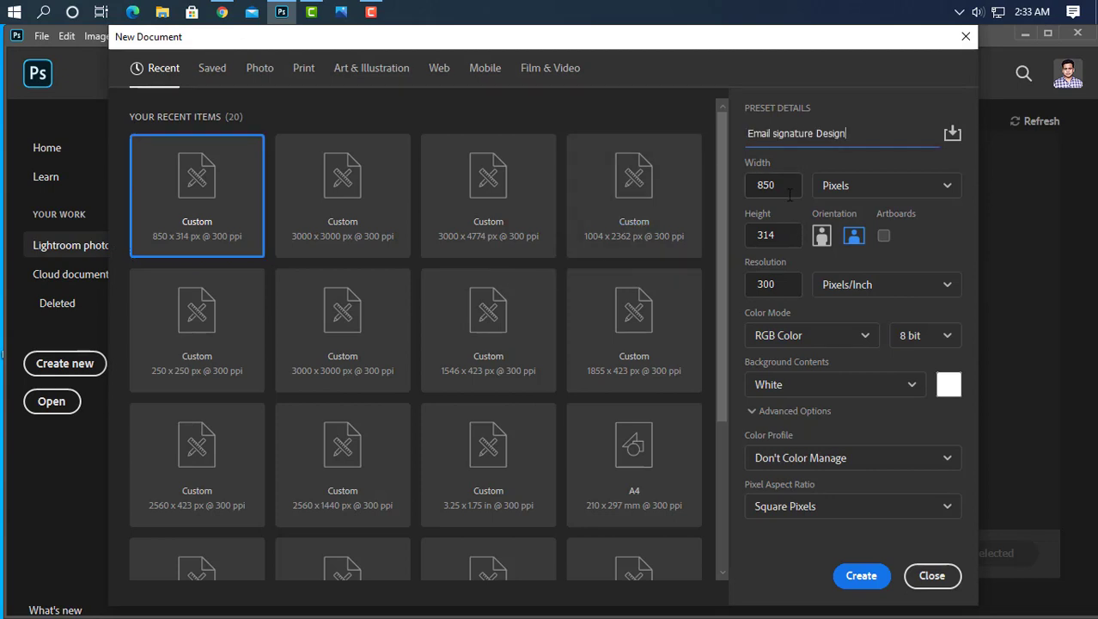
{"action": "key", "text": "Tab"}
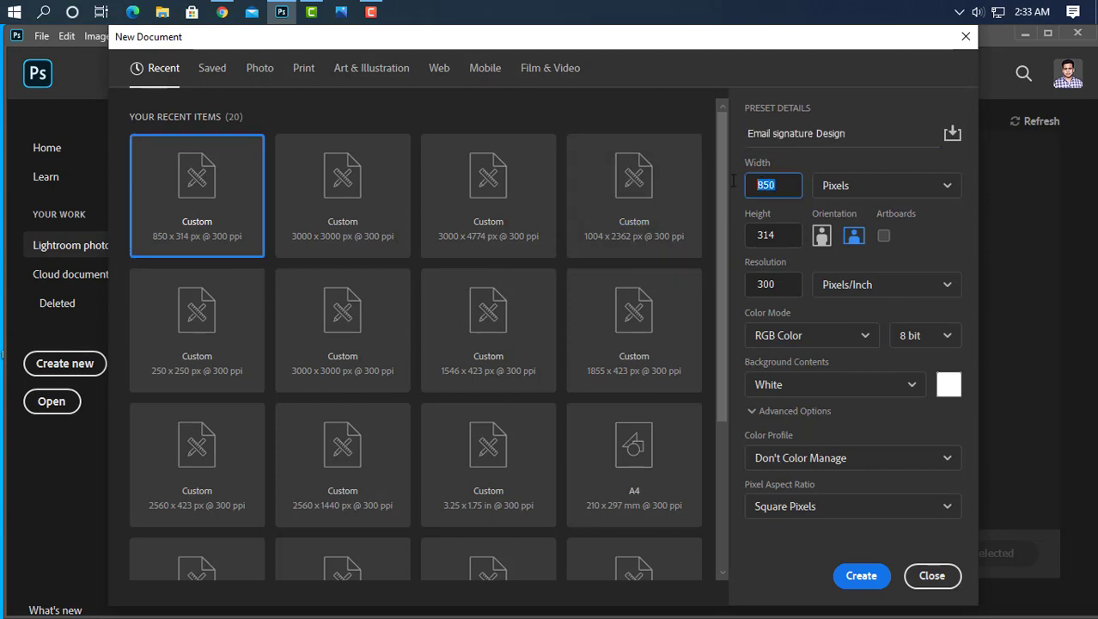
{"action": "type", "text": "600"}
{"action": "key", "text": "Tab"}
{"action": "type", "text": "200"}
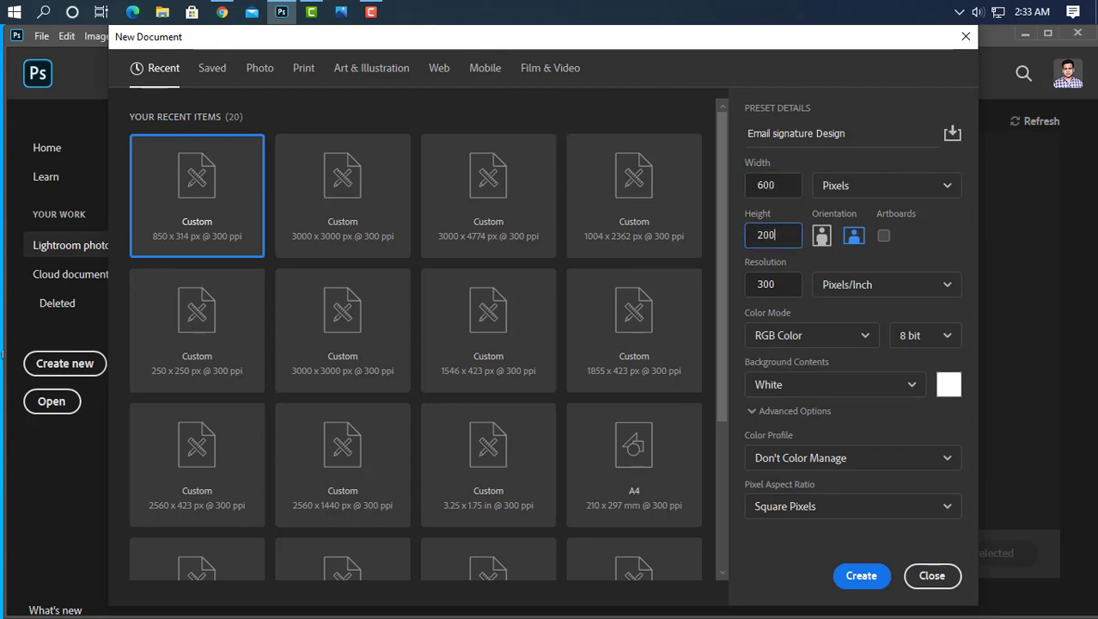
{"action": "left_click", "coordinate": [865, 576]}
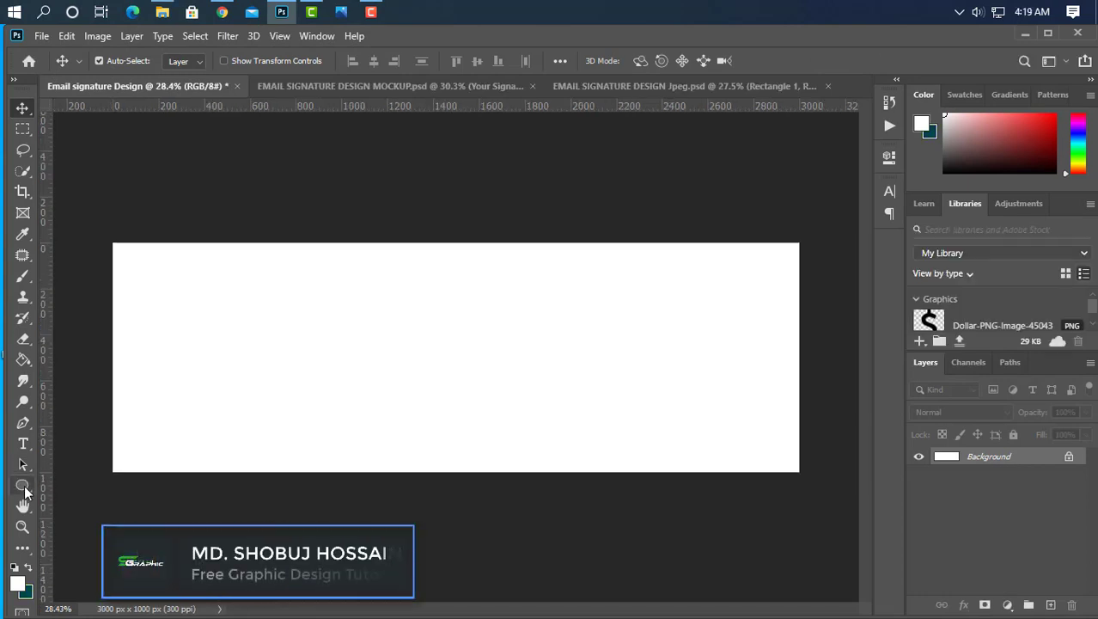
- Draw a circle and enlarge it so it overhangs the banner's left edge
{"action": "left_click_drag", "start_coordinate": [78, 236], "coordinate": [258, 503]}
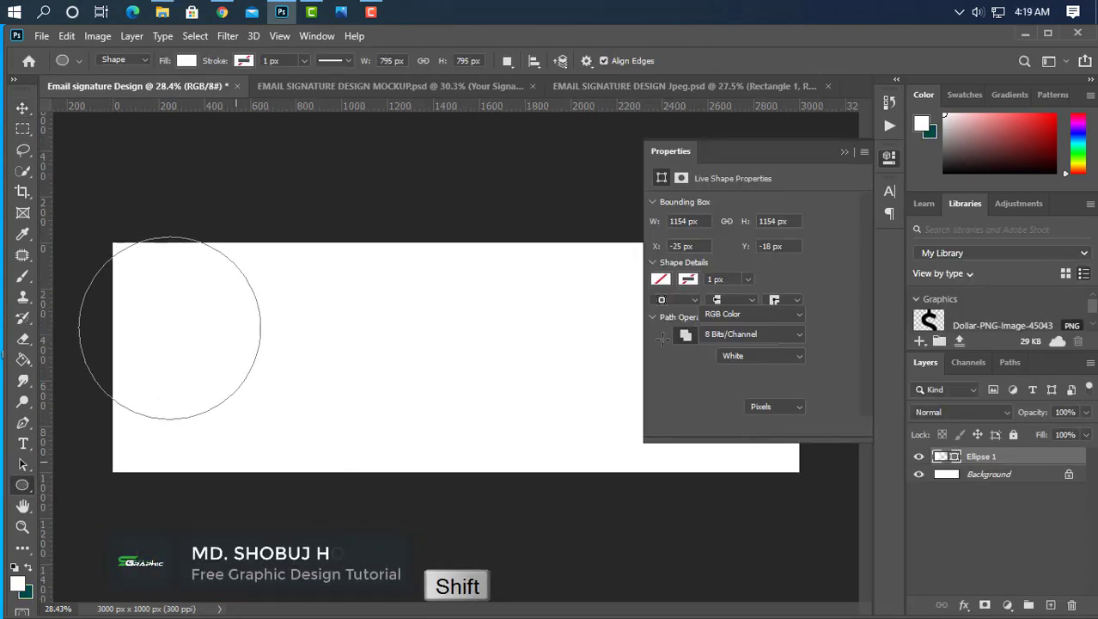
{"action": "left_click", "coordinate": [845, 152]}
{"action": "key", "text": "ctrl+t"}
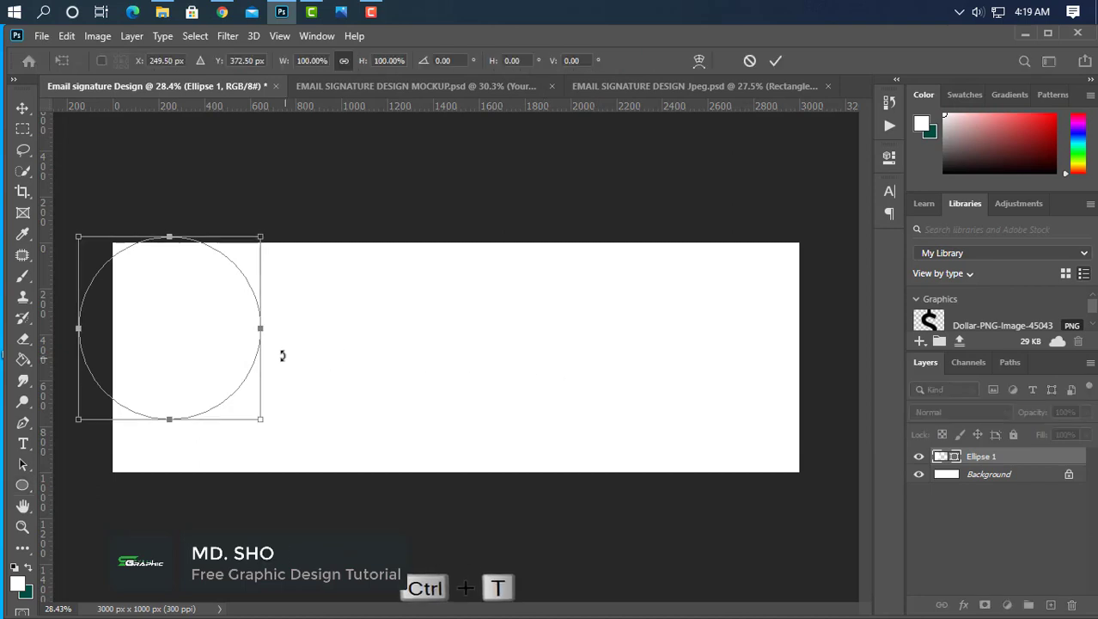
{"action": "mouse_move", "coordinate": [296, 342]}
{"action": "left_mouse_down"}
{"action": "mouse_move", "coordinate": [317, 343]}
{"action": "mouse_move", "coordinate": [296, 368]}
{"action": "left_mouse_up"}
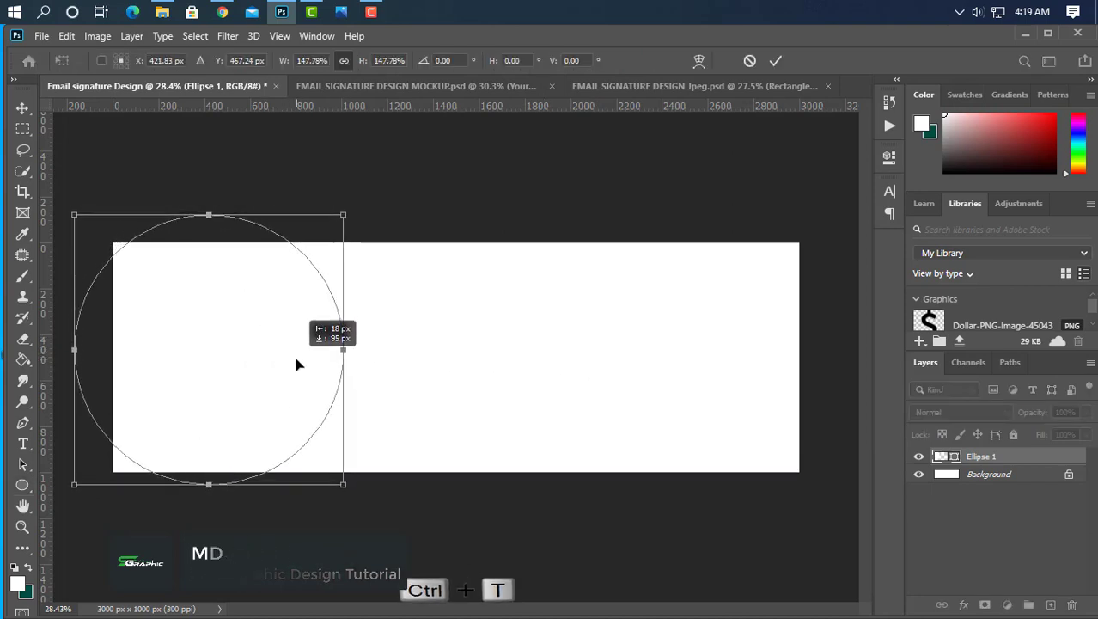
{"action": "left_click_drag", "start_coordinate": [75, 358], "coordinate": [46, 358]}
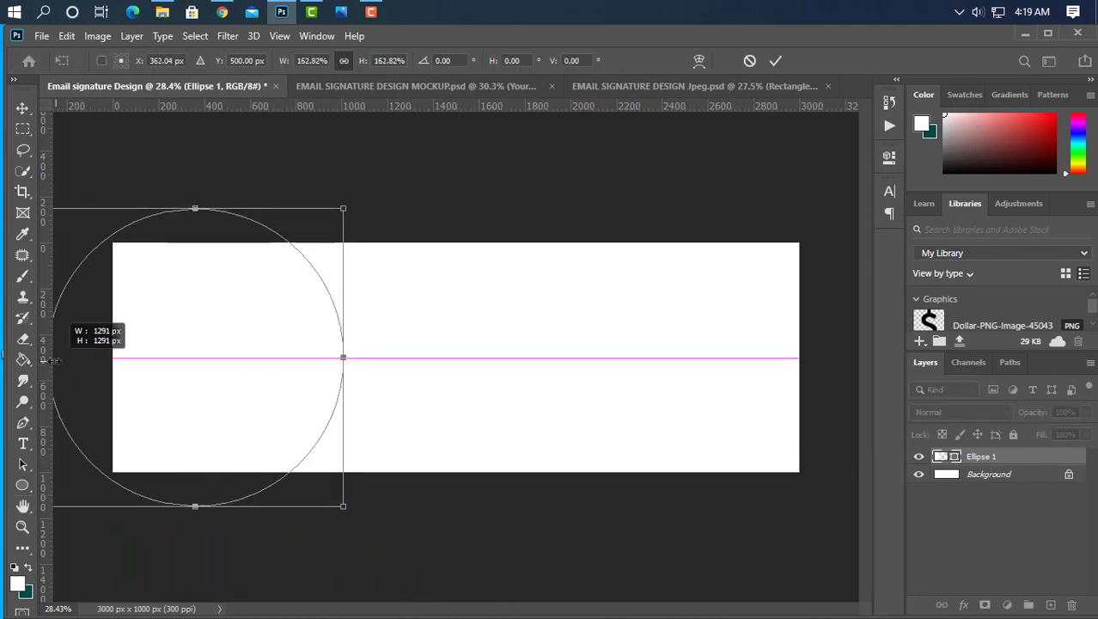
{"action": "left_click_drag", "start_coordinate": [344, 357], "coordinate": [363, 359]}
{"action": "left_click", "coordinate": [774, 61]}
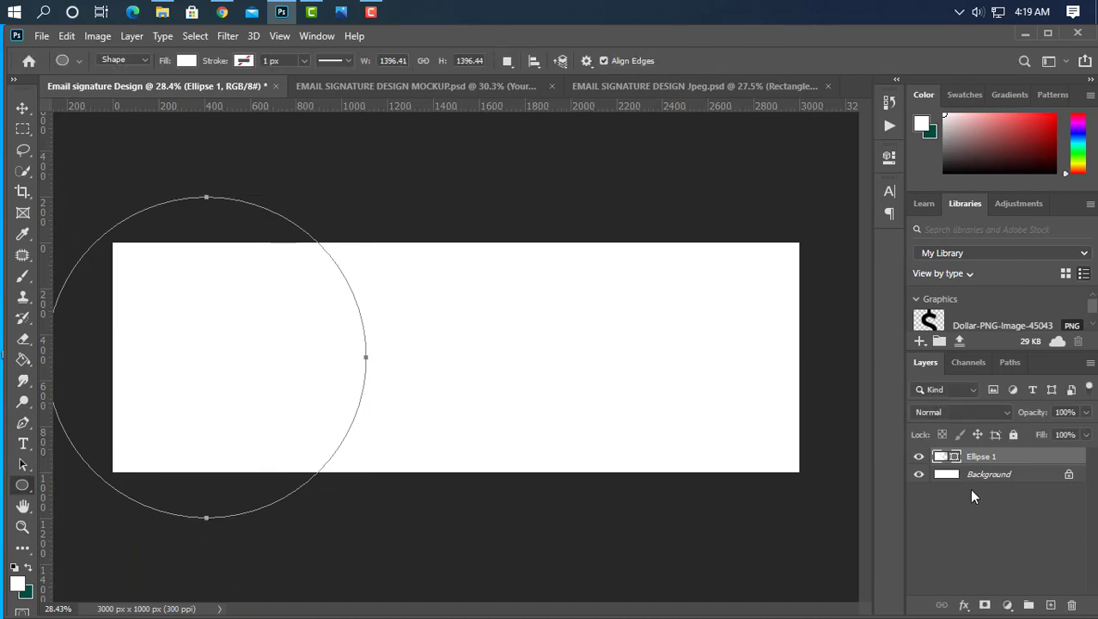
- Fill the circle light grey (d3d3d3) and duplicate it
{"action": "double_click", "coordinate": [955, 458]}
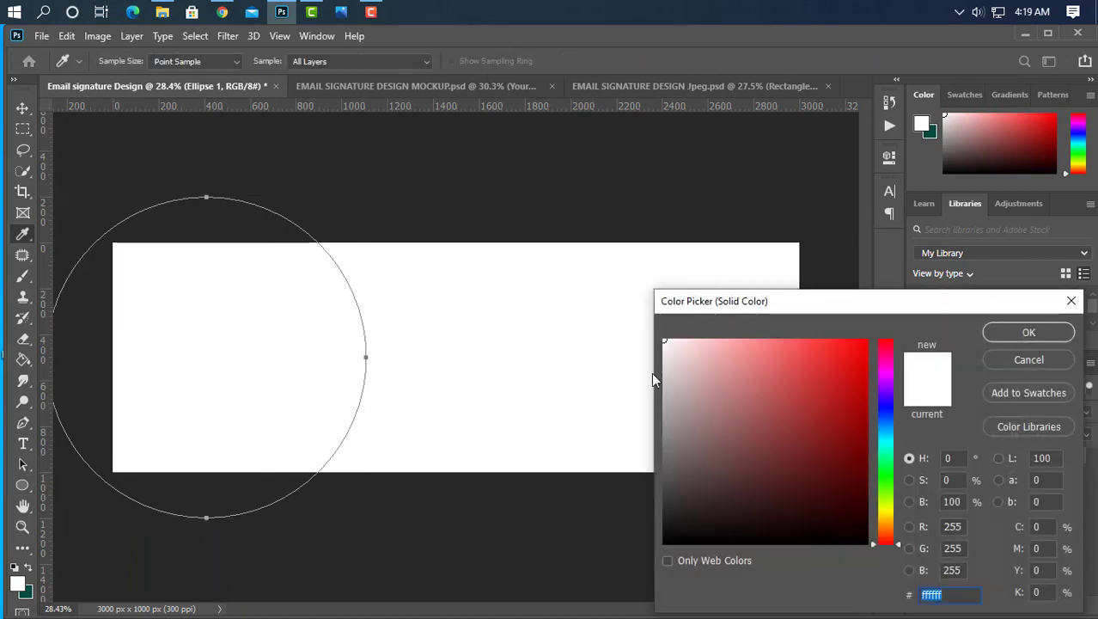
{"action": "type", "text": "d3d3d3"}
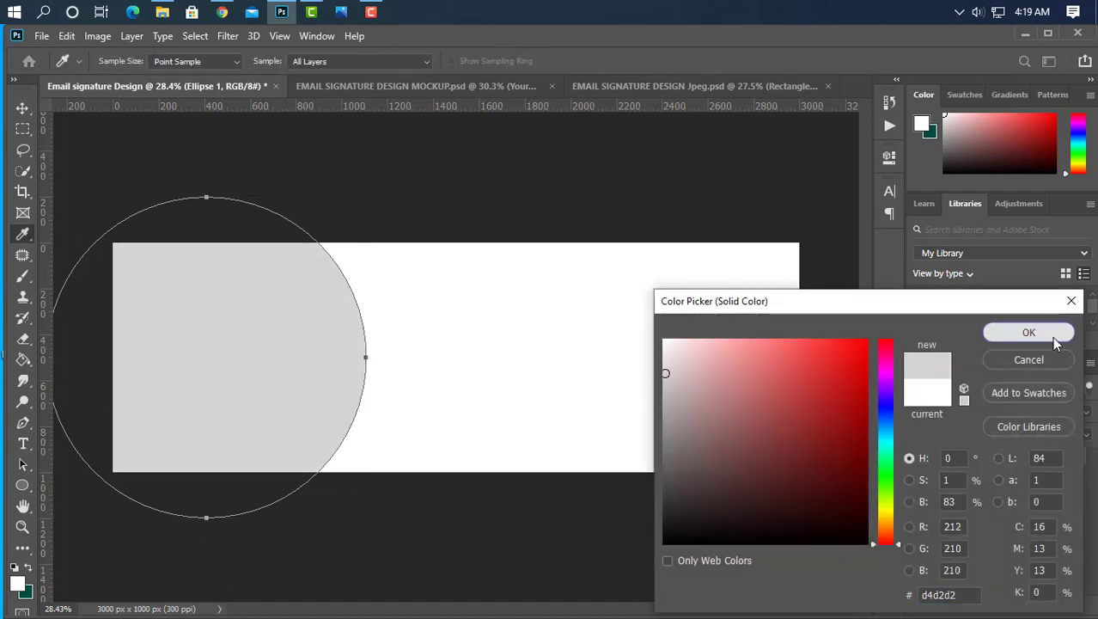
{"action": "left_click", "coordinate": [1029, 332]}
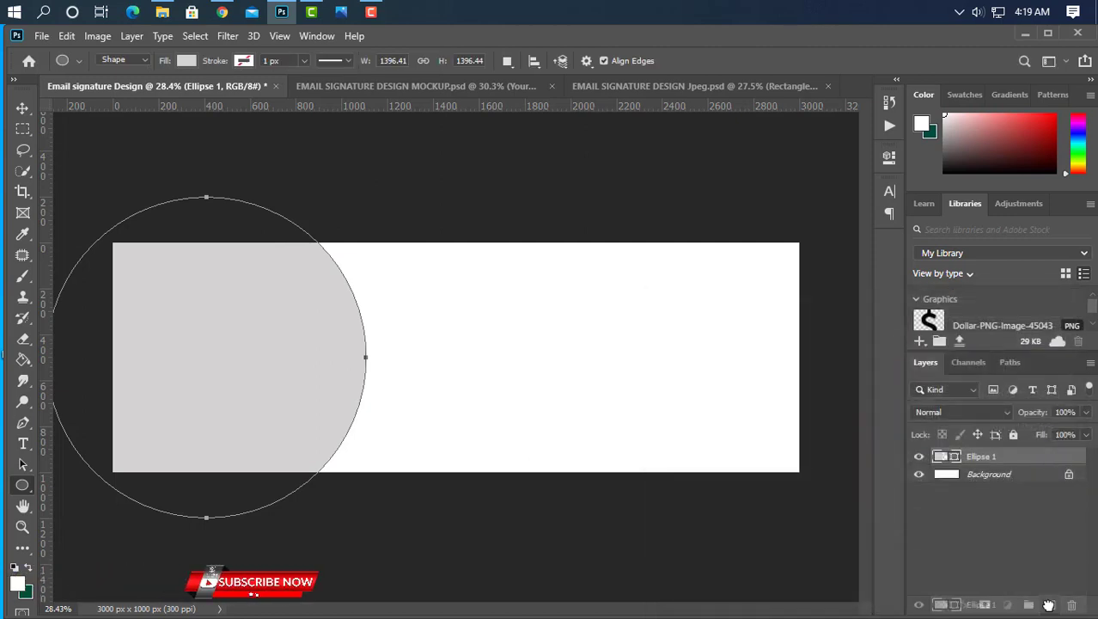
{"action": "key", "text": "ctrl+j"}
- Enlarge the circle copy slightly, move it behind the grey circle, and fill it dark teal 004d40
{"action": "key", "text": "ctrl+t"}
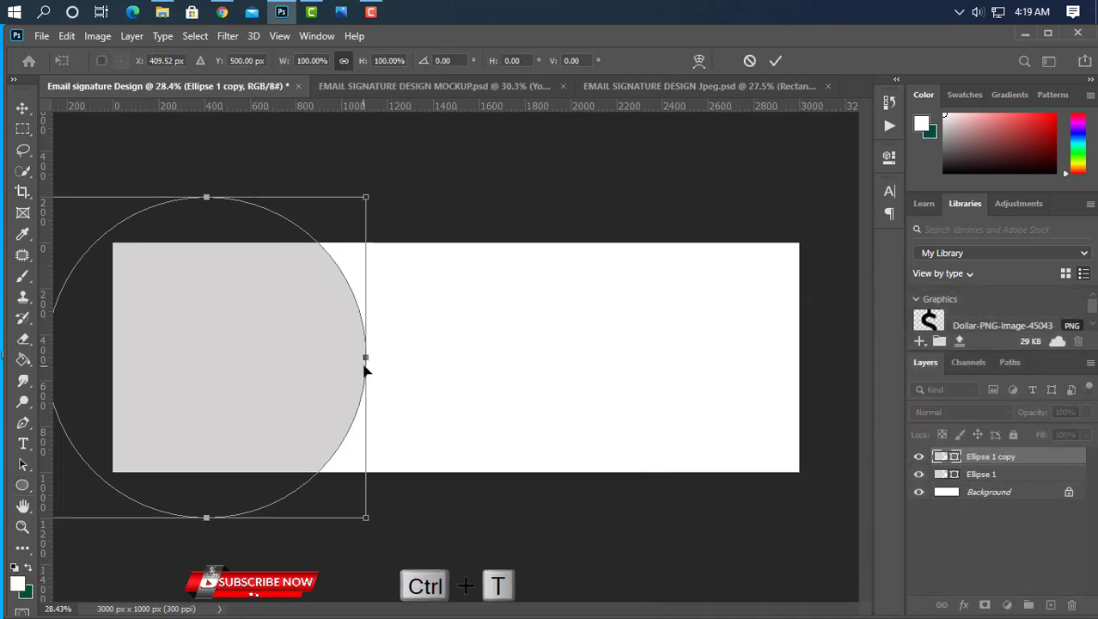
{"action": "left_click_drag", "start_coordinate": [365, 357], "coordinate": [381, 357]}
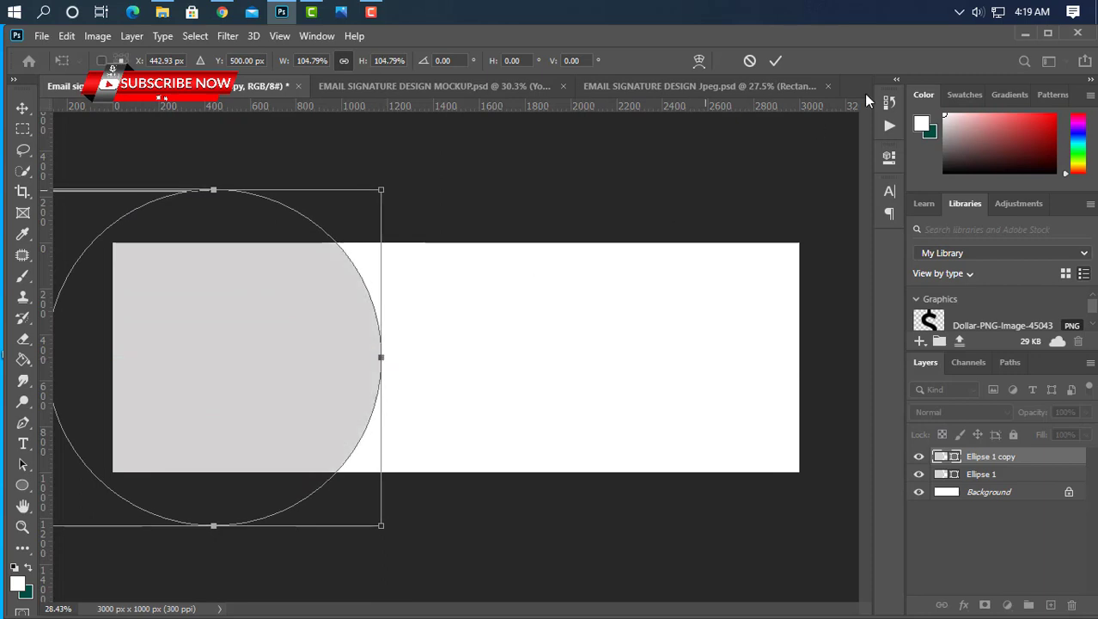
{"action": "left_click", "coordinate": [777, 62]}
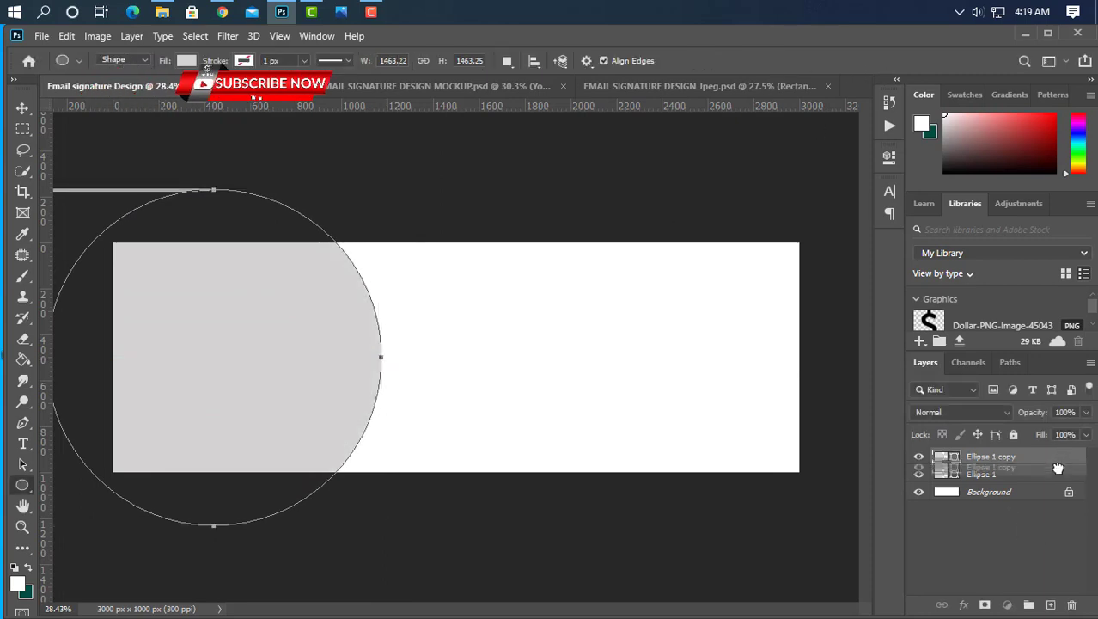
{"action": "left_click_drag", "start_coordinate": [1063, 454], "coordinate": [945, 489]}
{"action": "double_click", "coordinate": [955, 478]}
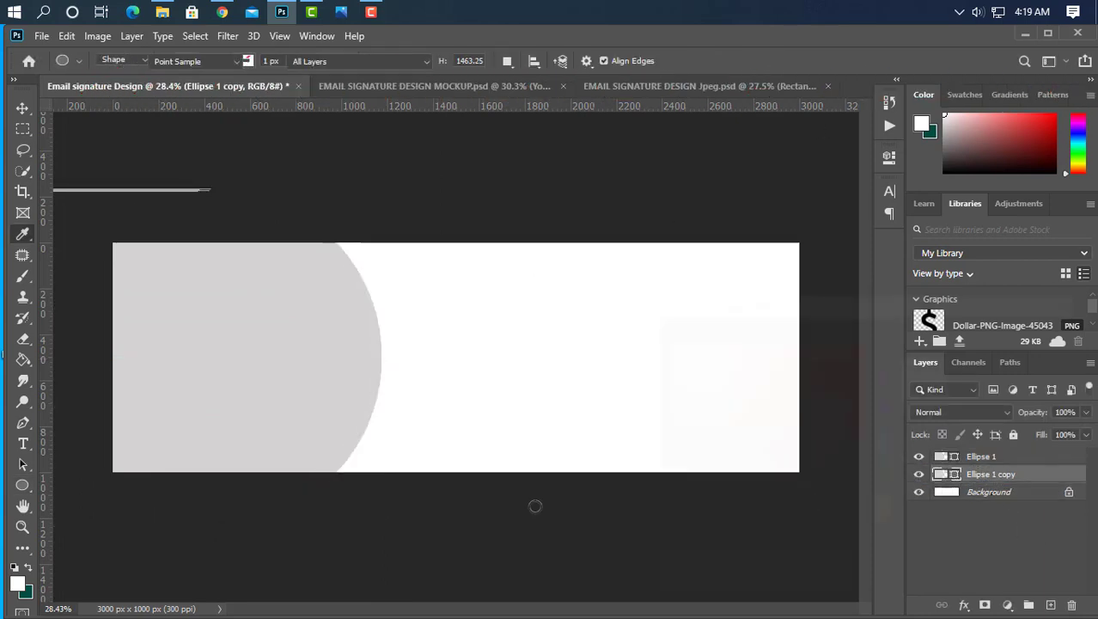
{"action": "left_click", "coordinate": [32, 587]}
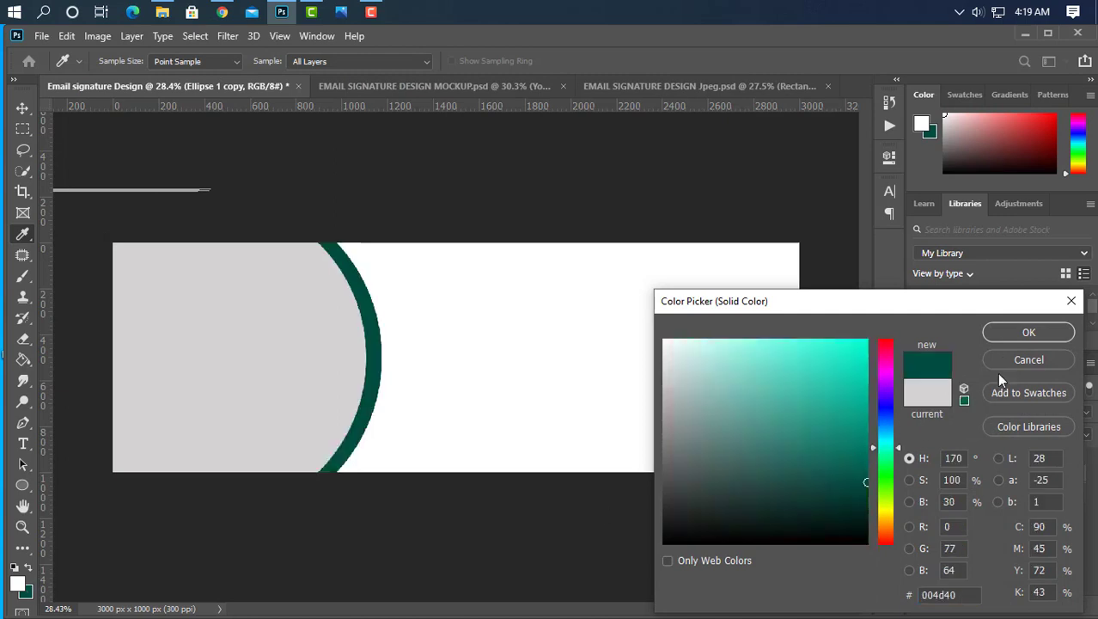
{"action": "left_click", "coordinate": [1008, 330]}
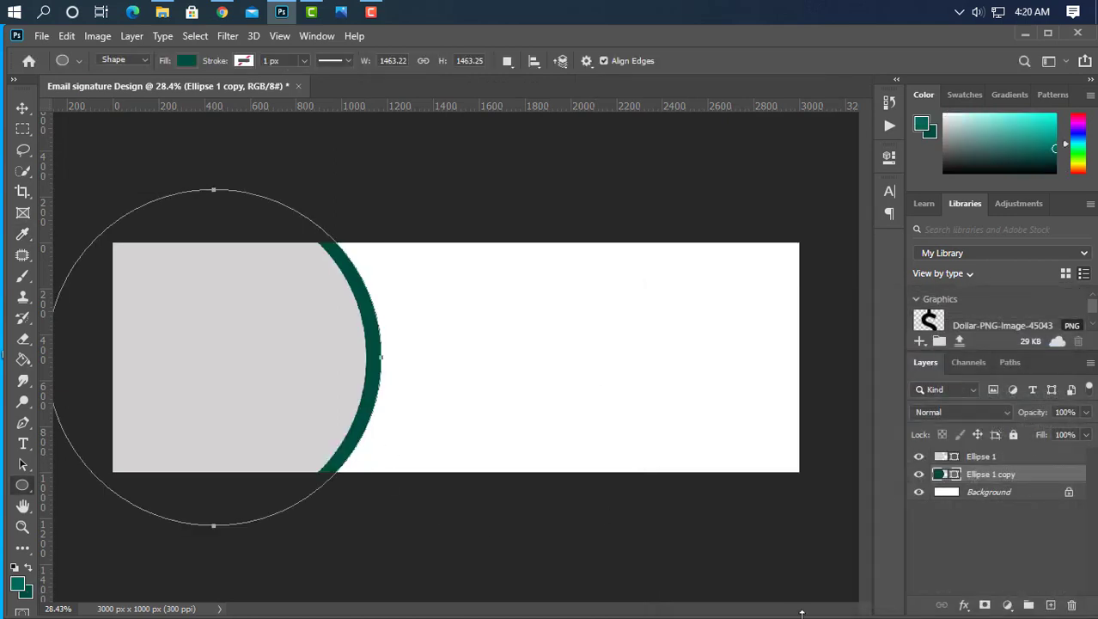
- Add another copy behind the dark teal one, enlarged about 108% and filled 00695c
{"action": "left_click_drag", "start_coordinate": [1036, 479], "coordinate": [1050, 604]}
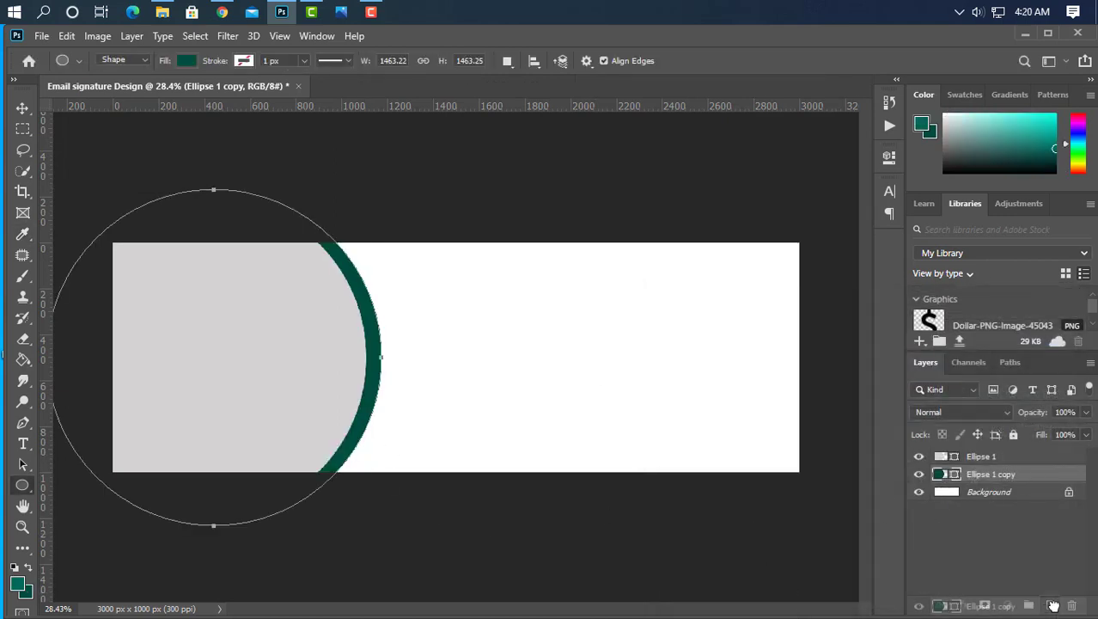
{"action": "left_click_drag", "start_coordinate": [1041, 483], "coordinate": [1042, 501]}
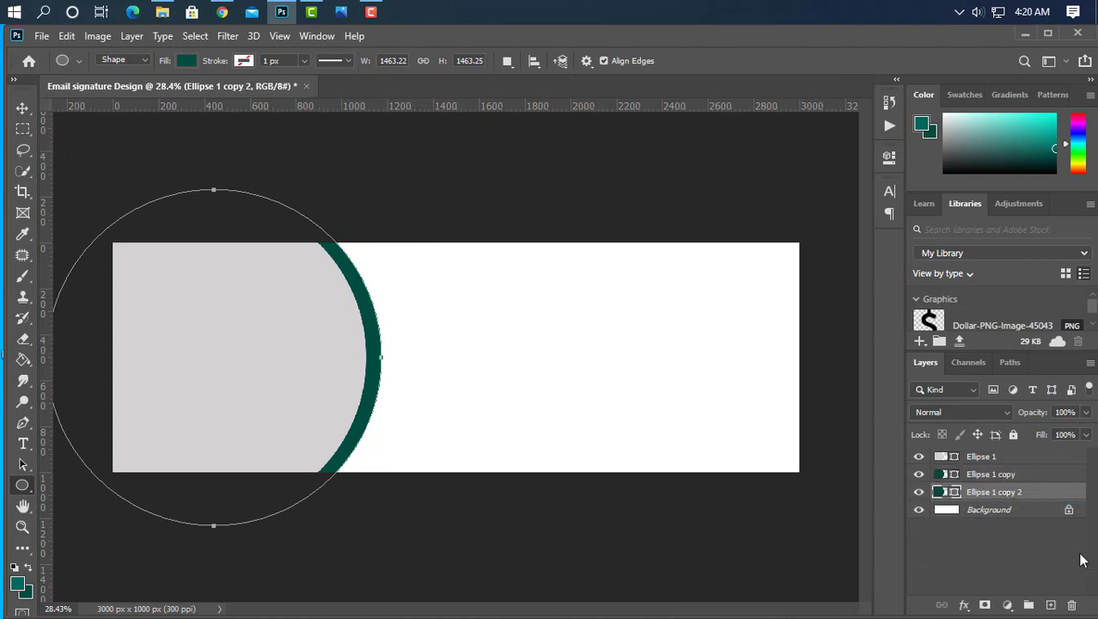
{"action": "key", "text": "ctrl+t"}
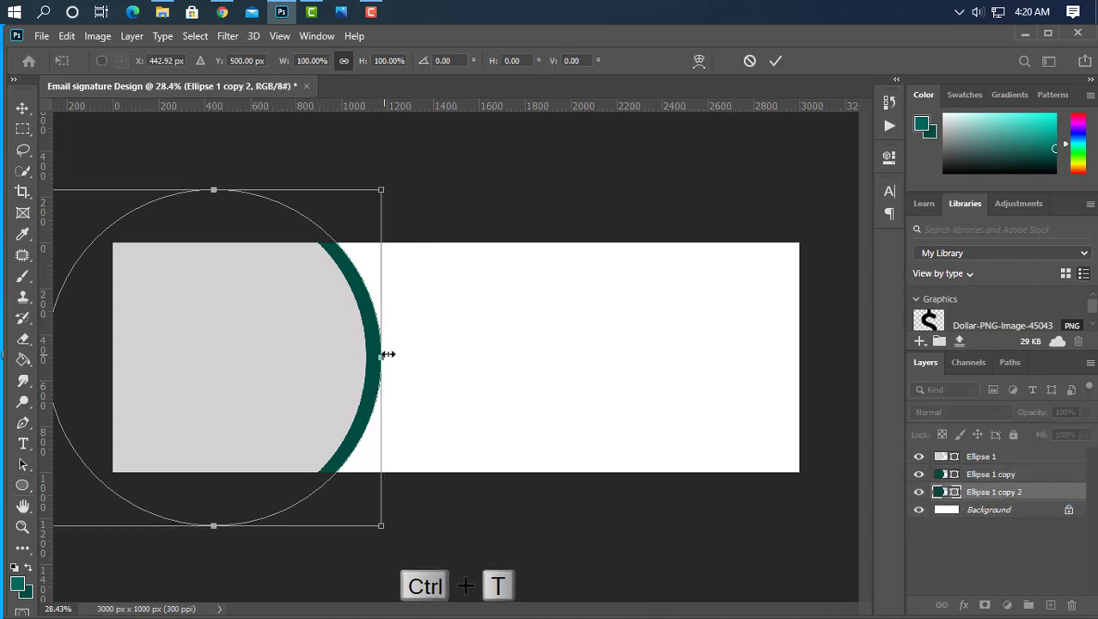
{"action": "left_click_drag", "start_coordinate": [382, 354], "coordinate": [407, 356]}
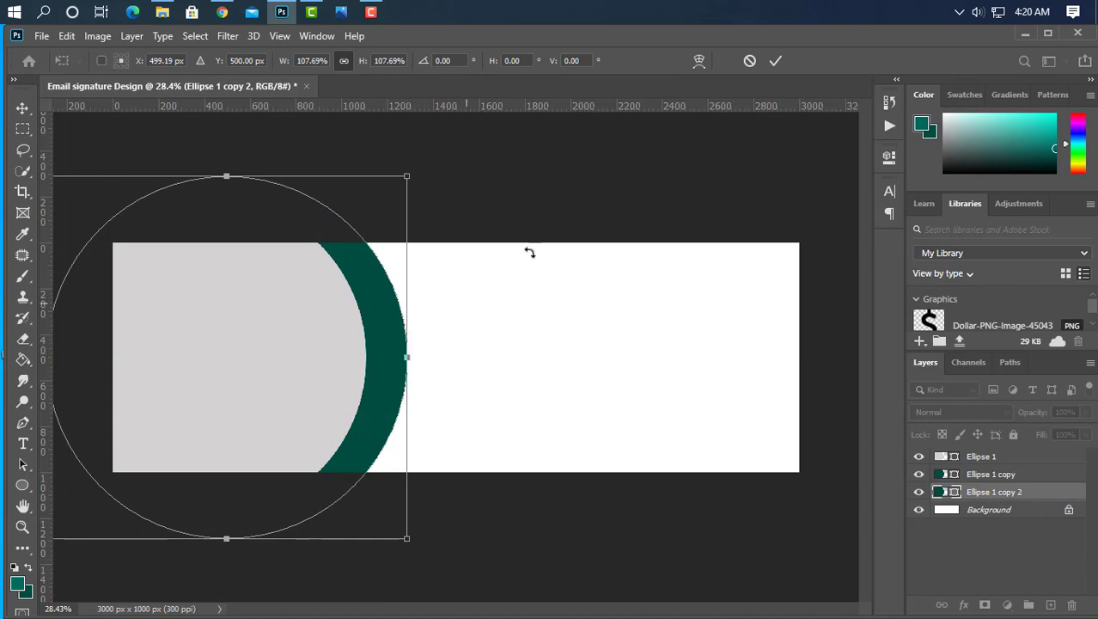
{"action": "left_click", "coordinate": [776, 61]}
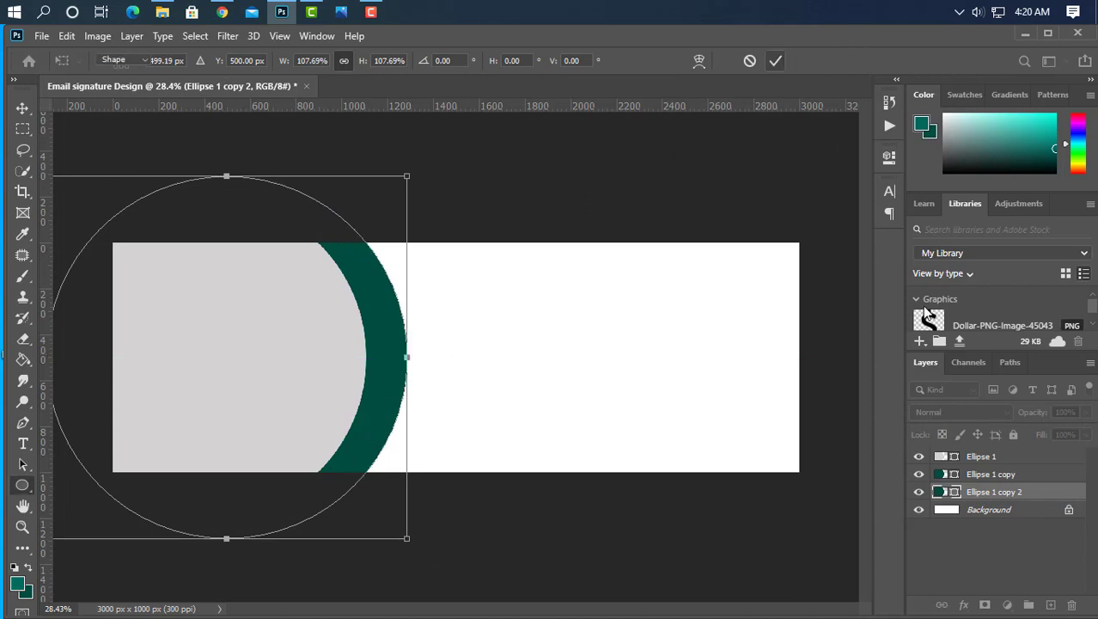
{"action": "double_click", "coordinate": [956, 497]}
{"action": "left_click", "coordinate": [21, 580]}
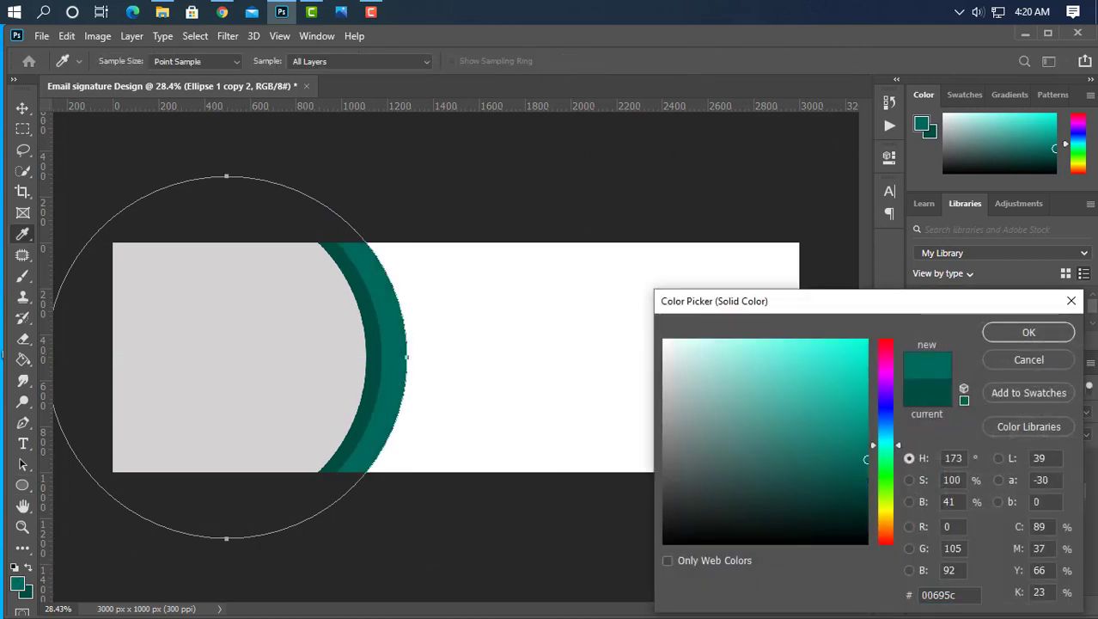
{"action": "left_click", "coordinate": [1028, 333]}
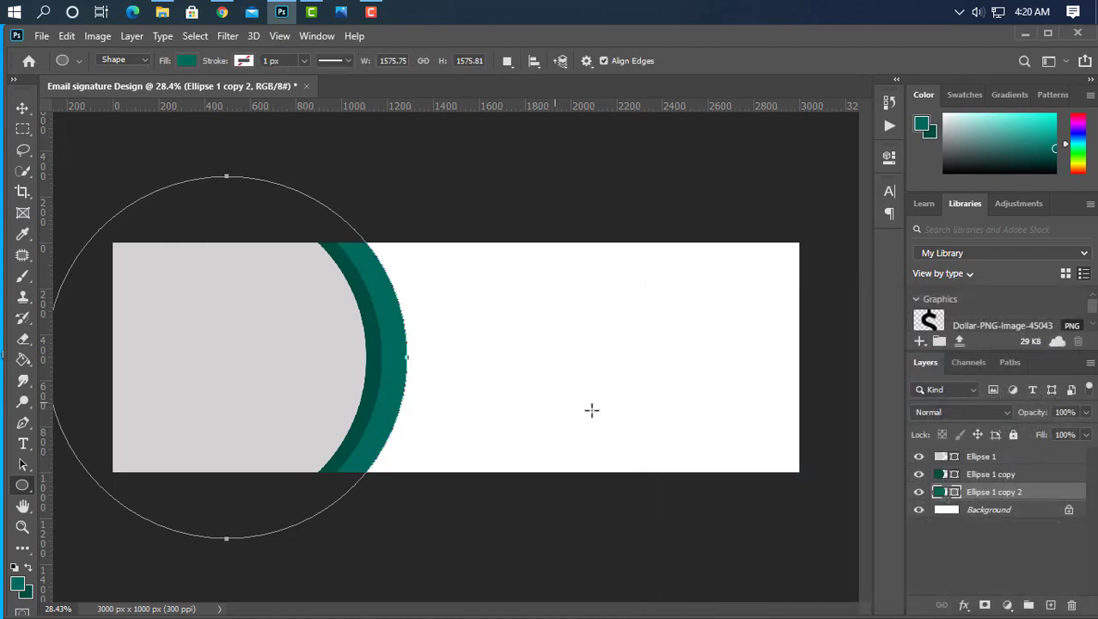
{"action": "key", "text": "alt+bracketright"}
{"action": "key", "text": "alt+bracketright"}
{"action": "left_click", "coordinate": [290, 11]}
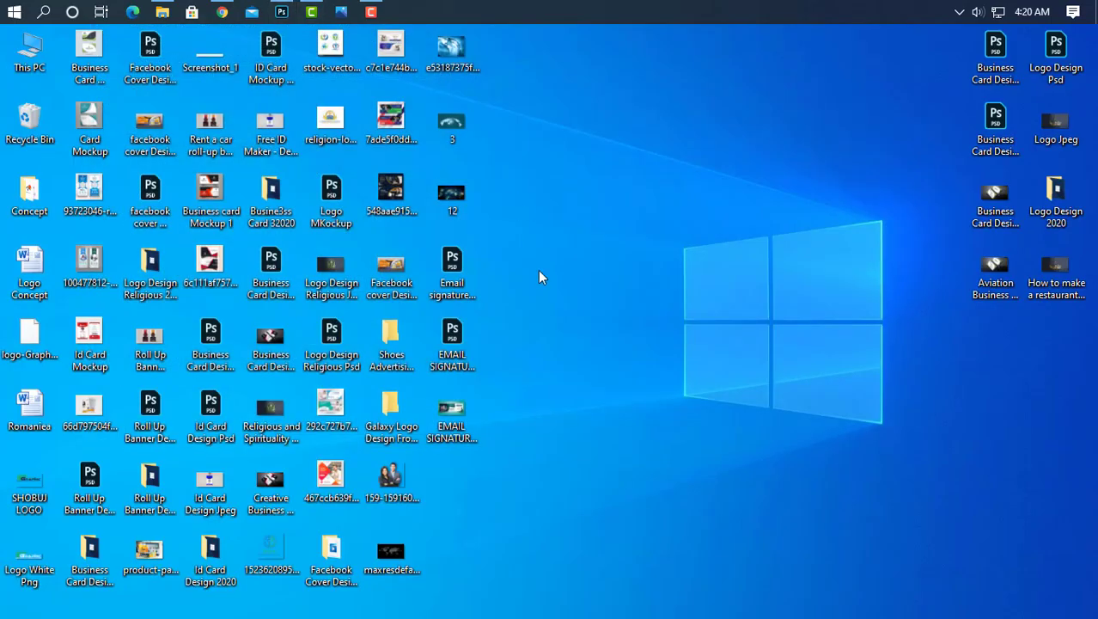
- Place the world-map image on the banner and clip it into the grey circle
{"action": "left_click", "coordinate": [289, 14]}
{"action": "mouse_move", "coordinate": [293, 17]}
{"action": "left_mouse_down"}
{"action": "mouse_move", "coordinate": [496, 419]}
{"action": "mouse_move", "coordinate": [413, 389]}
{"action": "mouse_move", "coordinate": [385, 391]}
{"action": "left_mouse_up"}
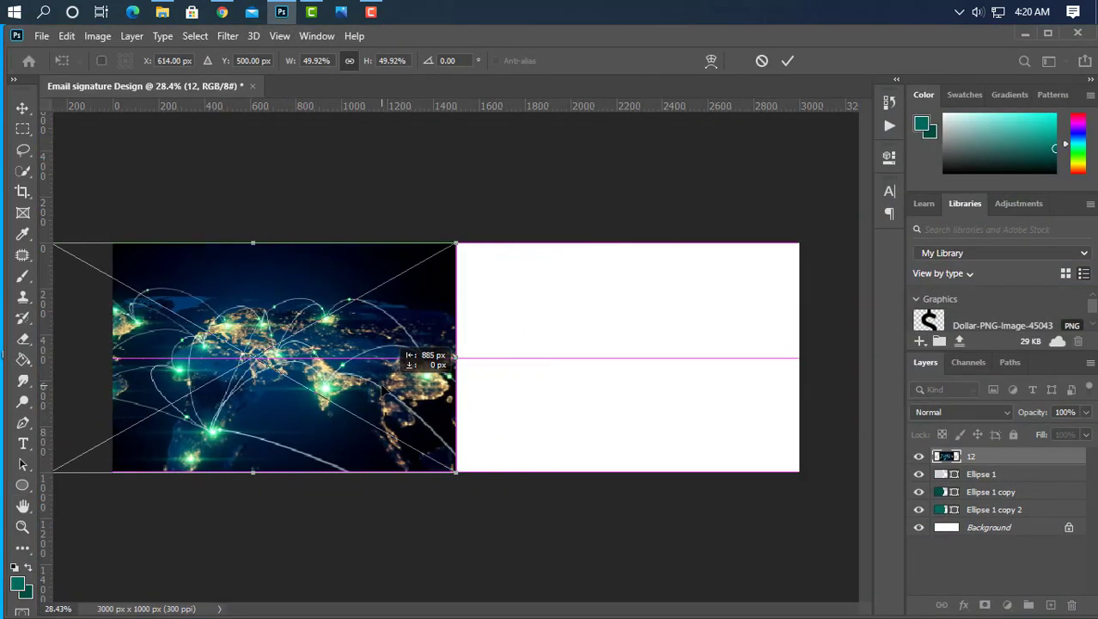
{"action": "left_click", "coordinate": [787, 60]}
{"action": "right_click", "coordinate": [1055, 459]}
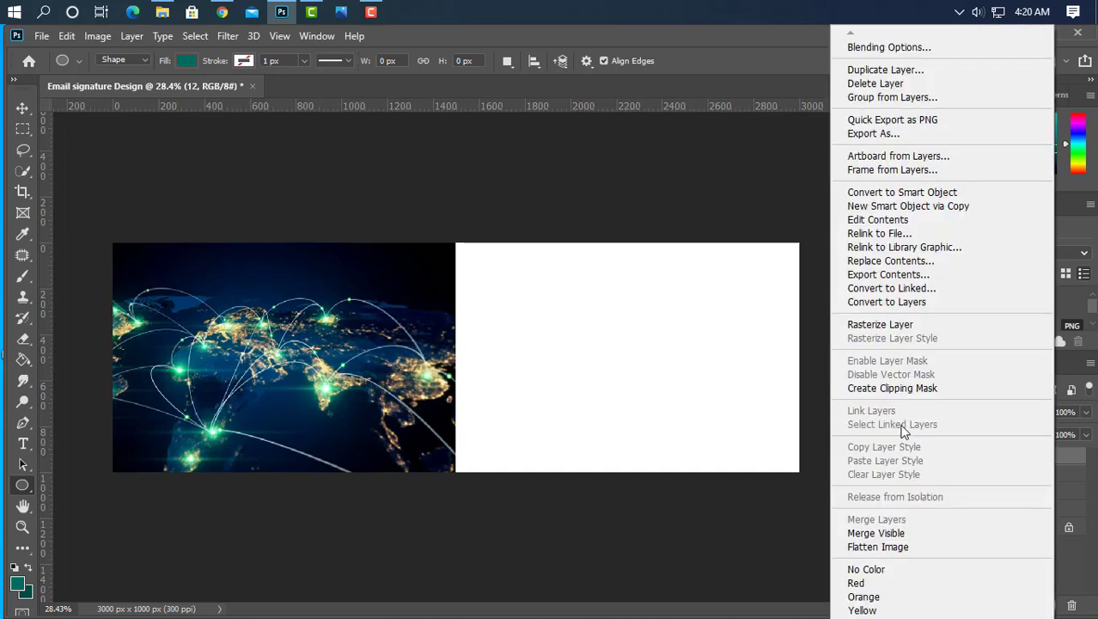
{"action": "left_click", "coordinate": [900, 386]}
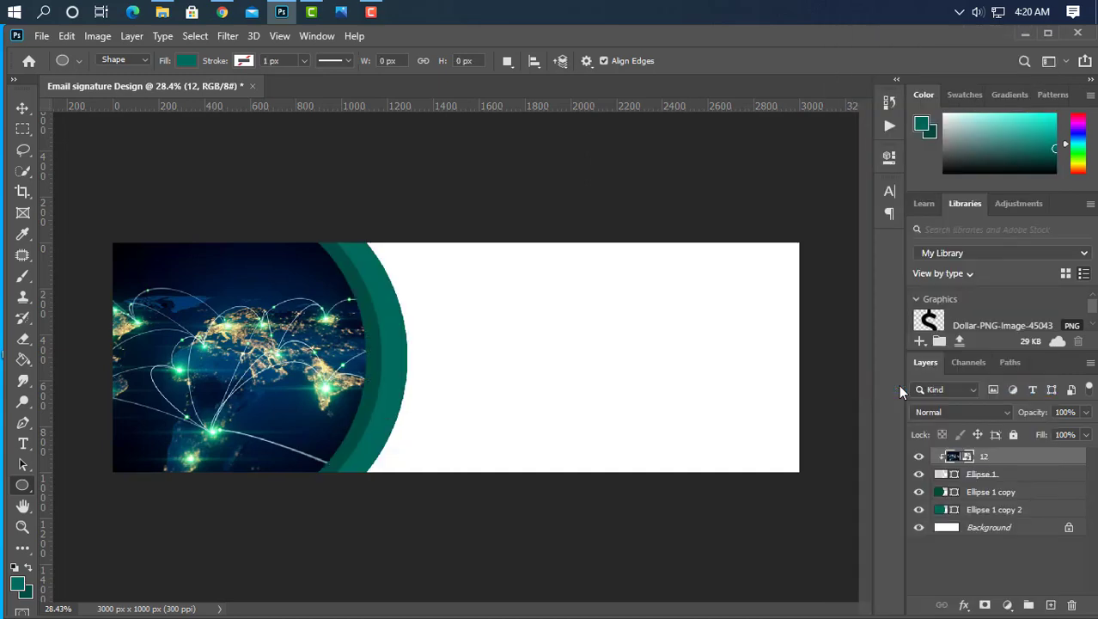
- Place the business people photo over the circle, slightly shrunk and shifted left
{"action": "left_click", "coordinate": [286, 11]}
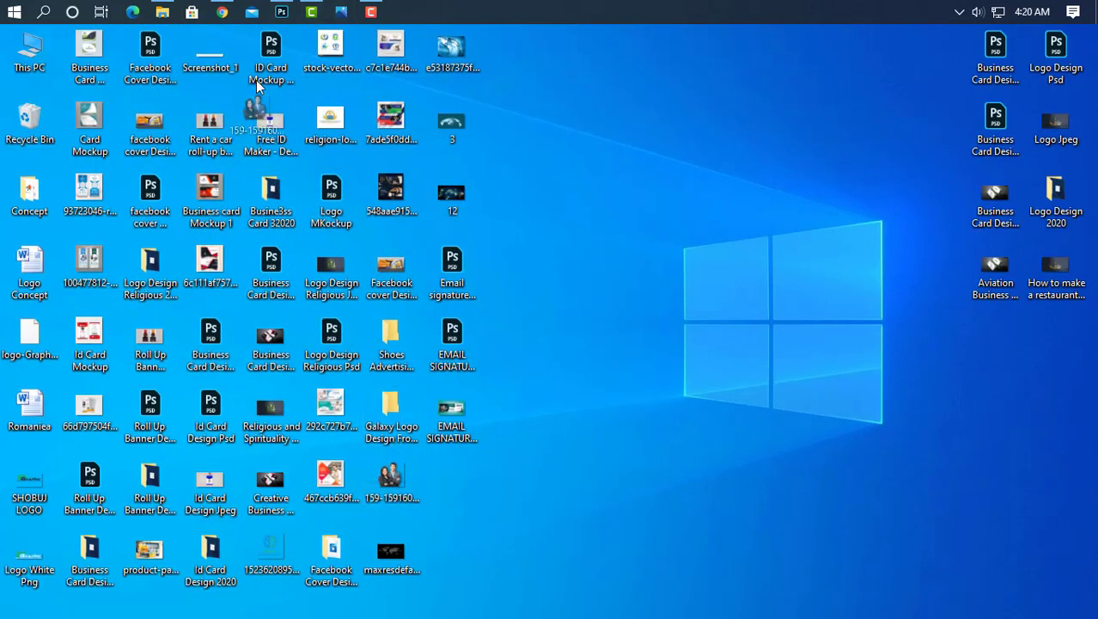
{"action": "left_click", "coordinate": [282, 11]}
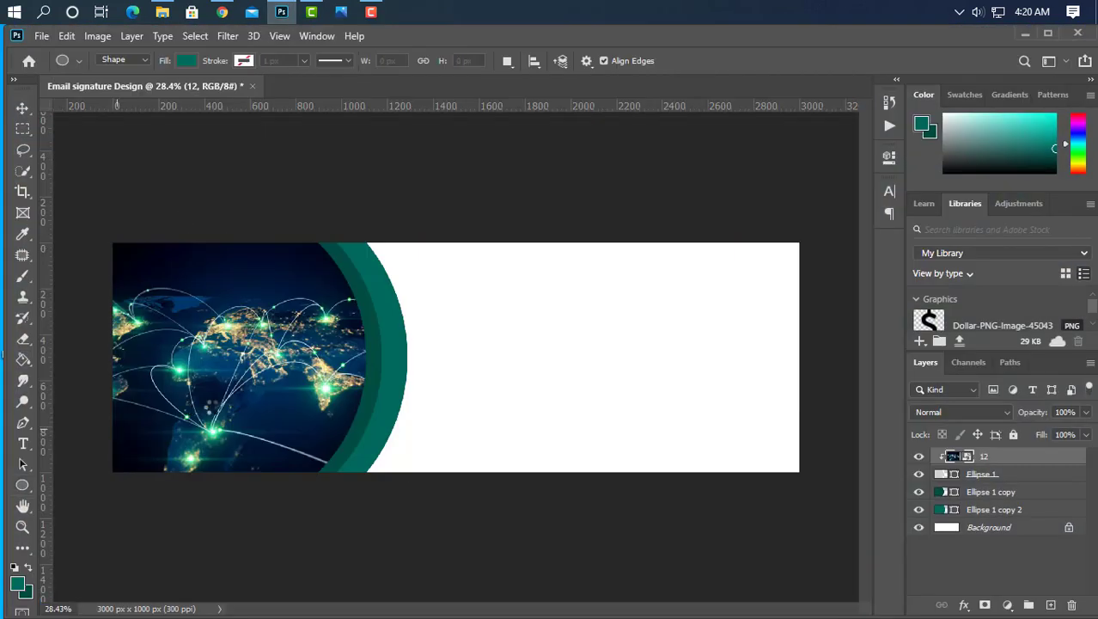
{"action": "mouse_move", "coordinate": [118, 438]}
{"action": "left_mouse_down"}
{"action": "mouse_move", "coordinate": [434, 394]}
{"action": "mouse_move", "coordinate": [249, 393]}
{"action": "left_mouse_up"}
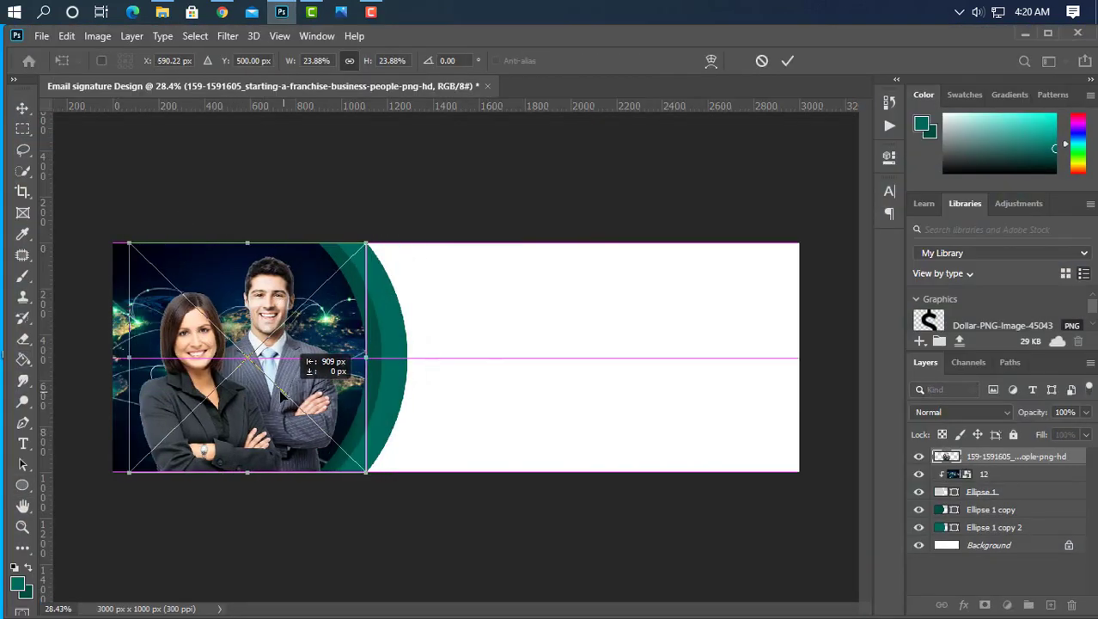
{"action": "left_click_drag", "start_coordinate": [244, 245], "coordinate": [247, 258]}
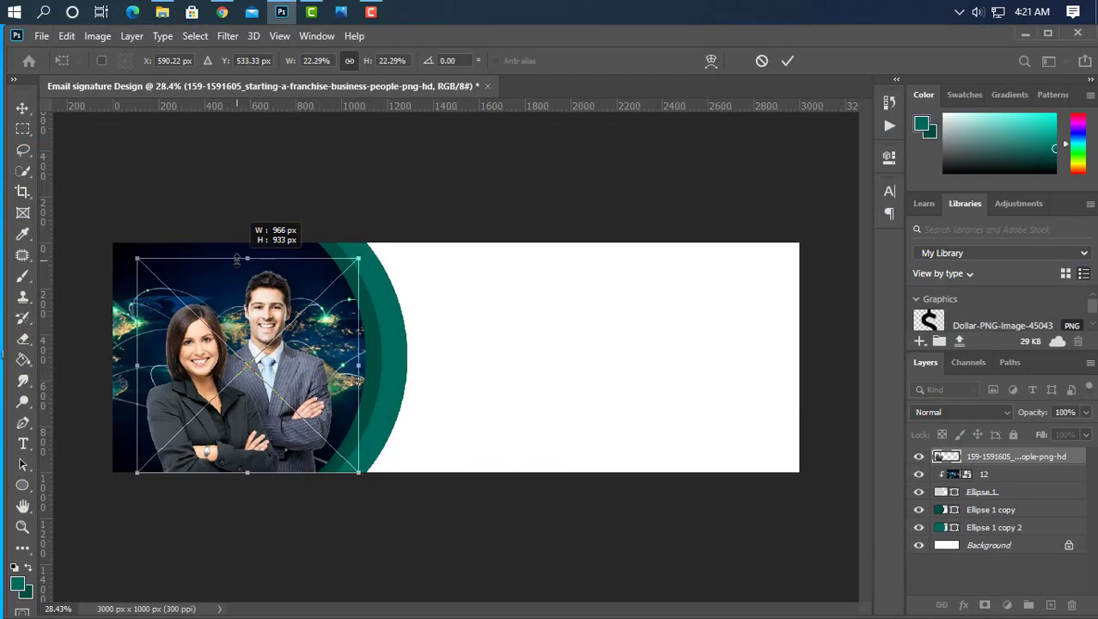
{"action": "left_click_drag", "start_coordinate": [319, 393], "coordinate": [315, 392]}
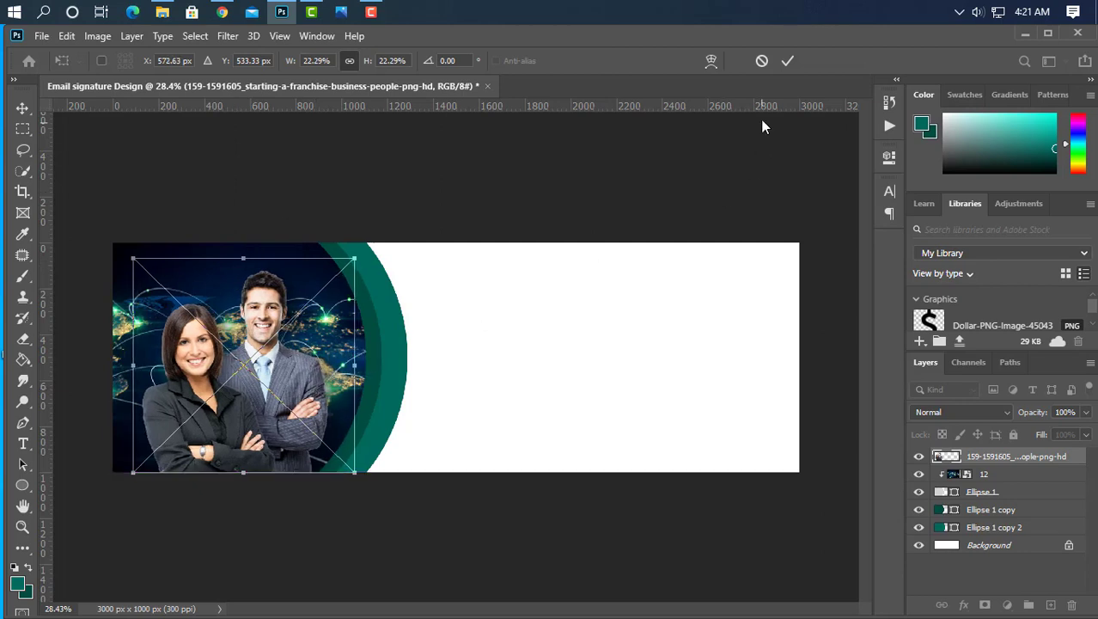
{"action": "left_click", "coordinate": [789, 62]}
- Select all the circle artwork layers and widen them slightly, nudging them right
{"action": "left_click", "coordinate": [988, 492]}
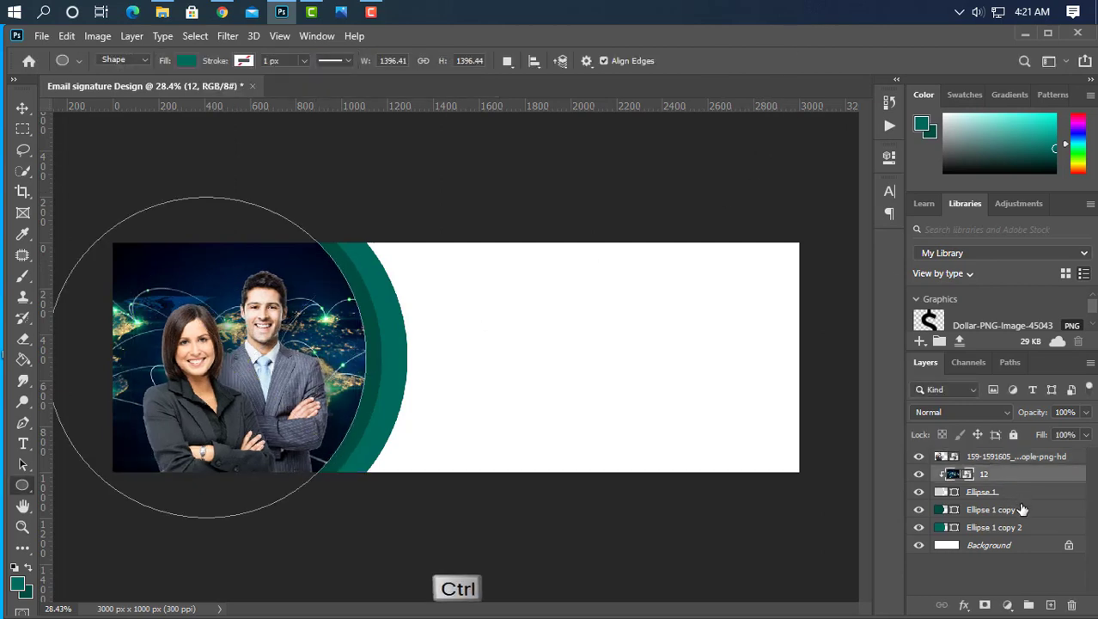
{"action": "left_click", "coordinate": [997, 474], "text": "ctrl"}
{"action": "left_click", "coordinate": [1027, 526], "text": "ctrl"}
{"action": "key", "text": "v"}
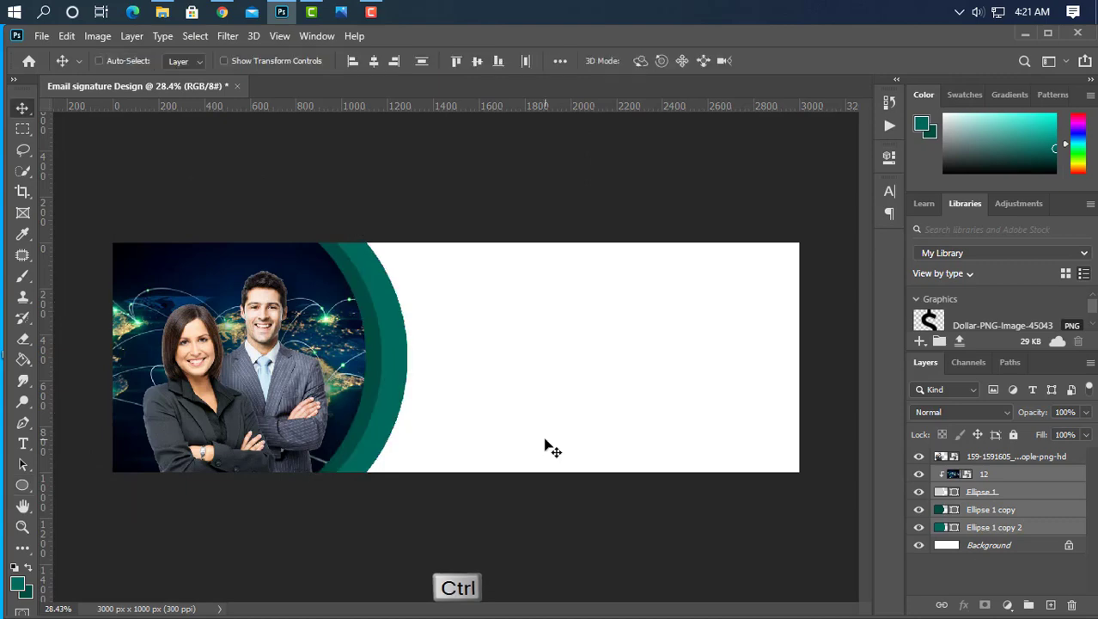
{"action": "key", "text": "ctrl+t"}
{"action": "left_click_drag", "start_coordinate": [252, 393], "coordinate": [265, 397]}
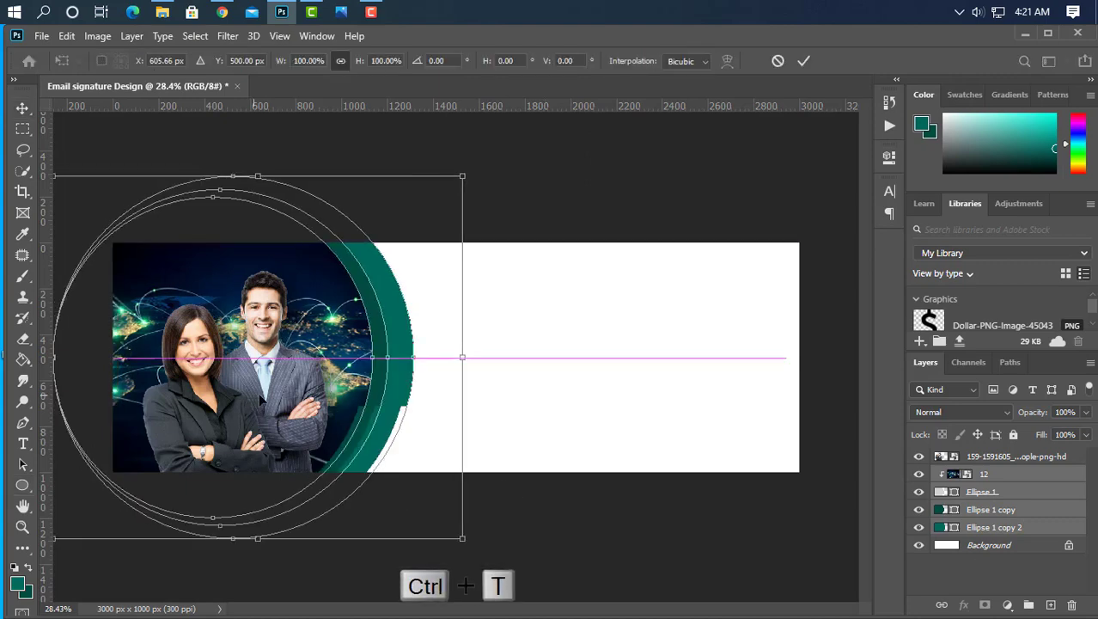
{"action": "left_click_drag", "start_coordinate": [466, 357], "coordinate": [478, 357]}
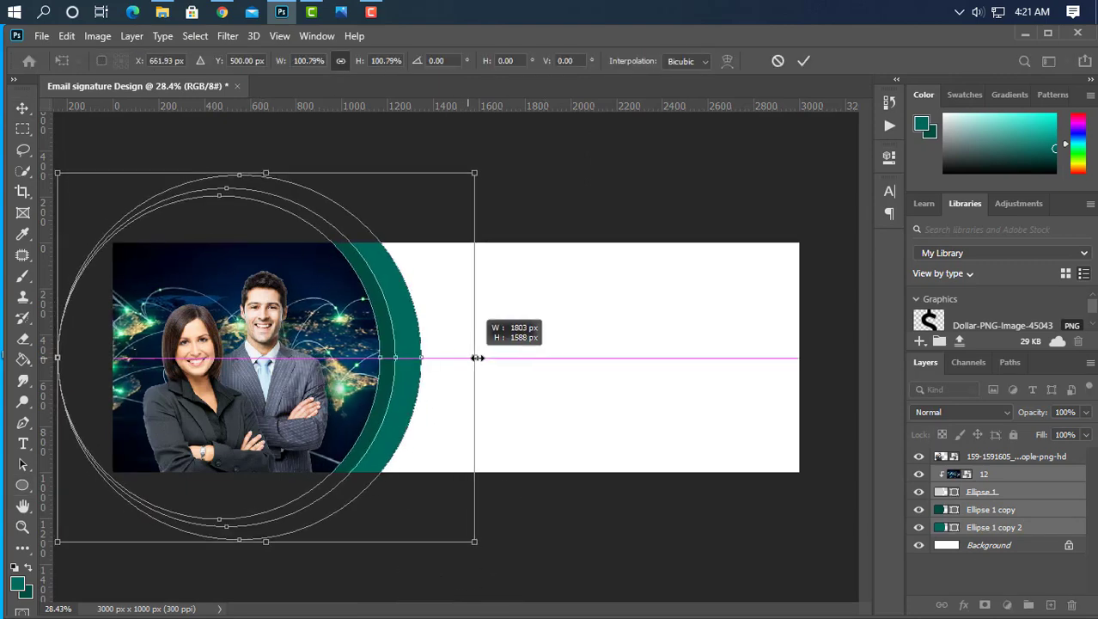
{"action": "left_click", "coordinate": [804, 61]}
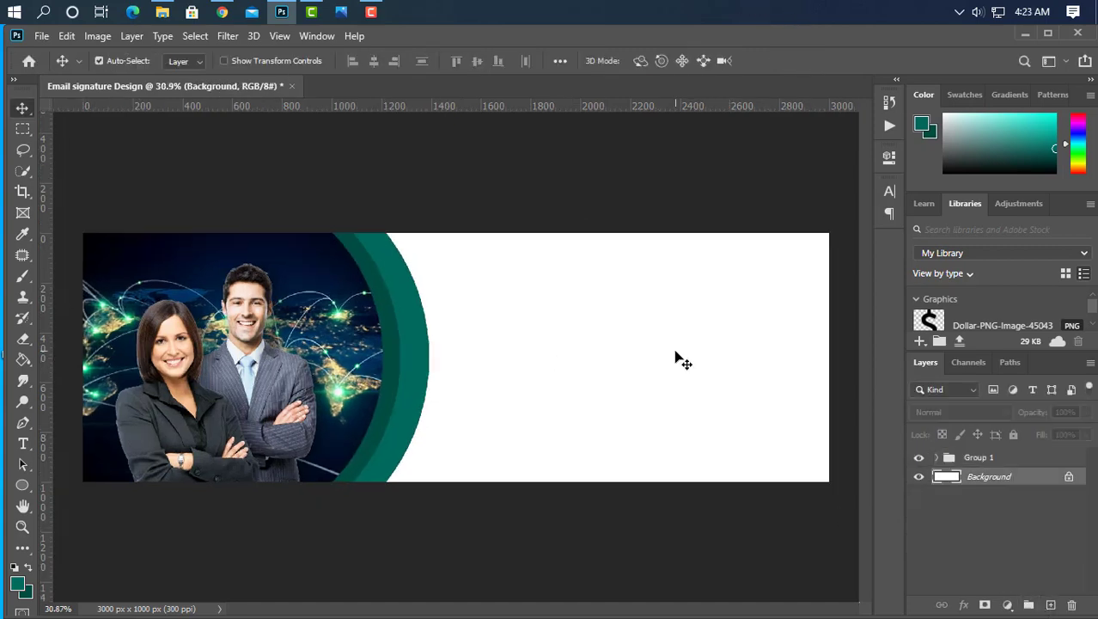
- Draw a curved teal pen shape from the circle's edge to the top edge and close it
{"action": "left_click", "coordinate": [23, 423]}
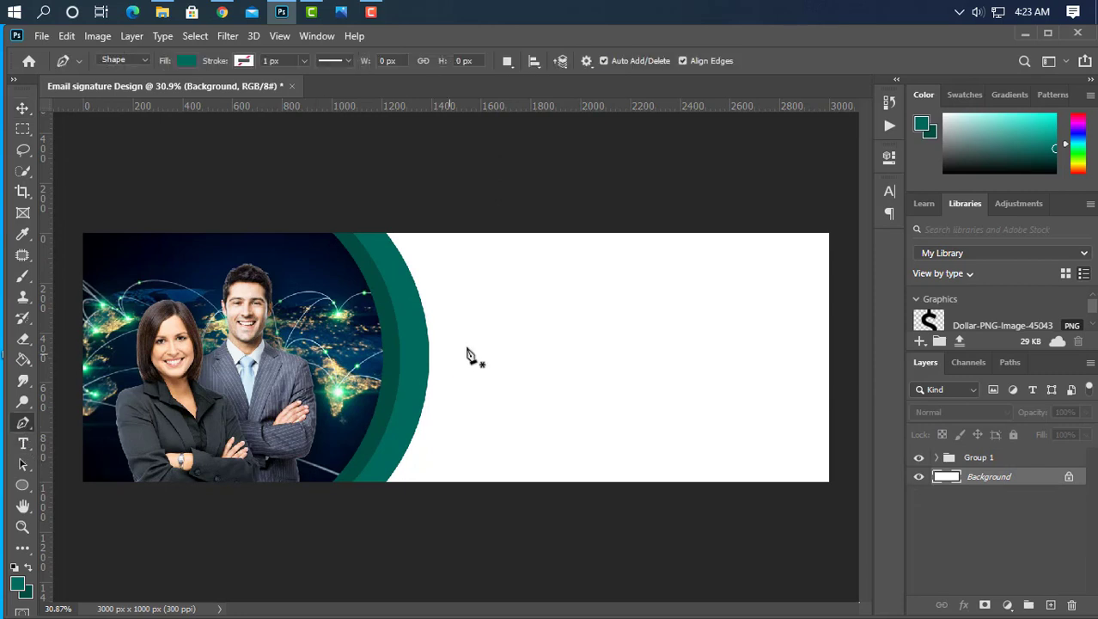
{"action": "left_click", "coordinate": [410, 335]}
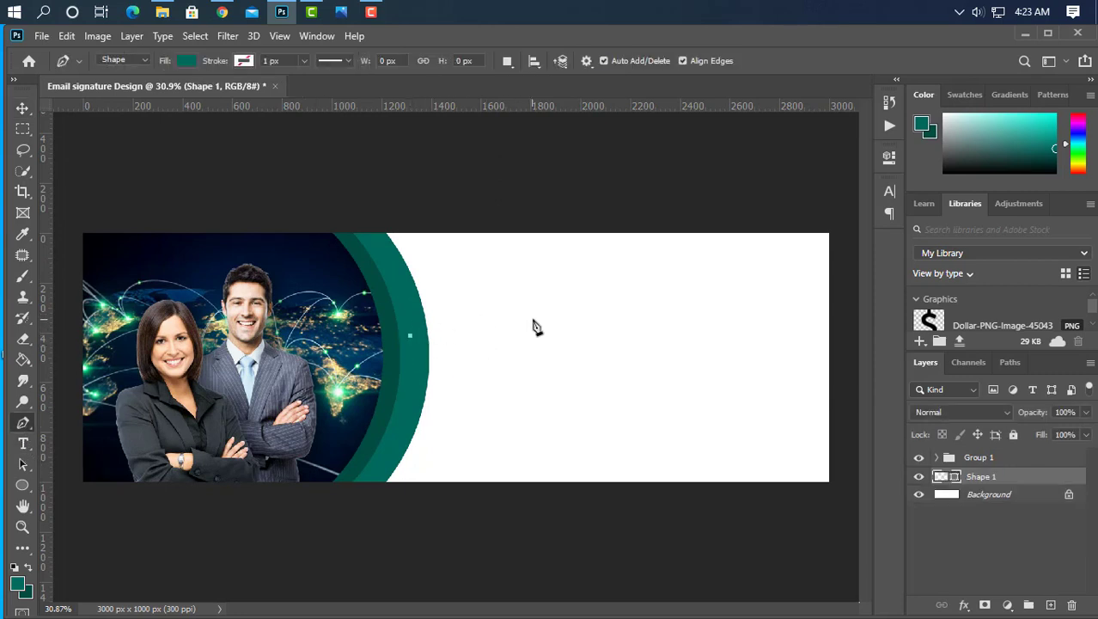
{"action": "left_click_drag", "start_coordinate": [598, 343], "coordinate": [607, 343]}
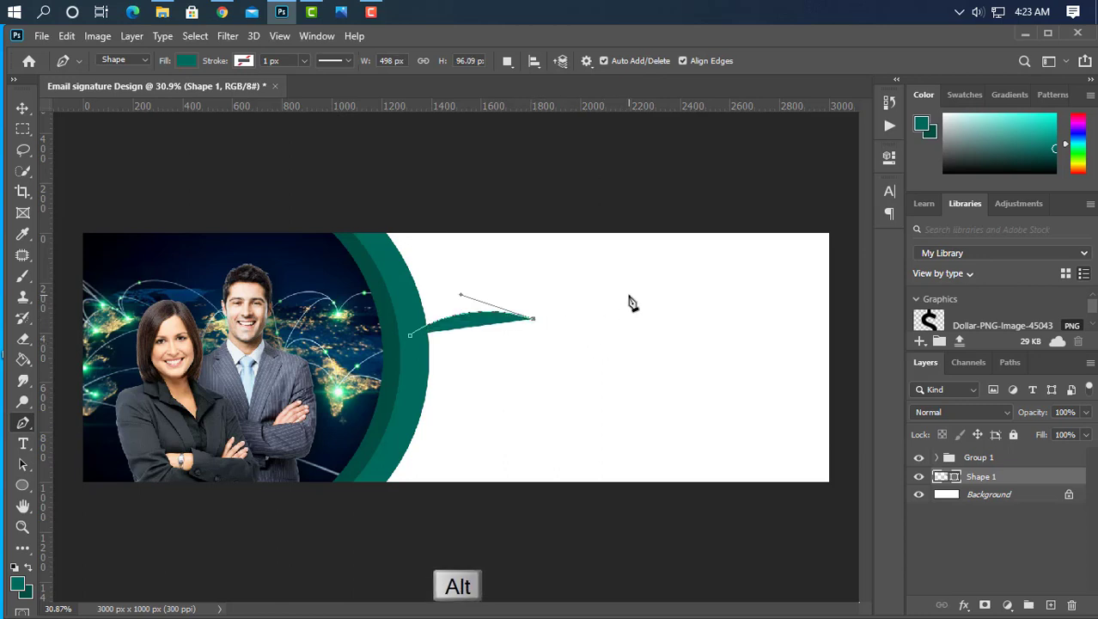
{"action": "left_click_drag", "start_coordinate": [628, 297], "coordinate": [638, 240]}
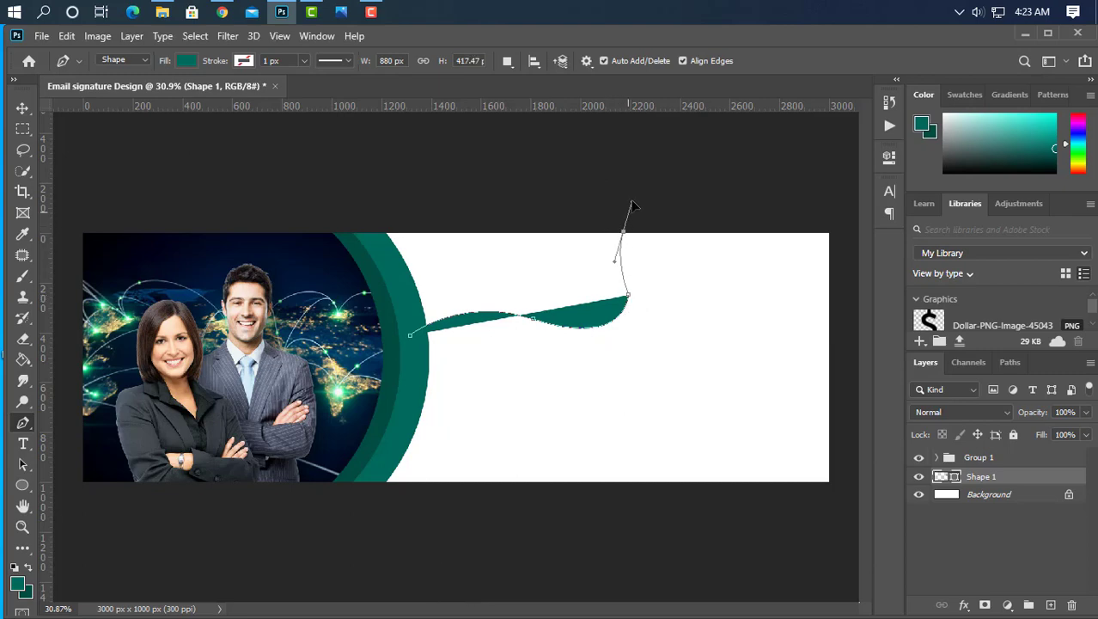
{"action": "left_click_drag", "start_coordinate": [635, 200], "coordinate": [636, 199]}
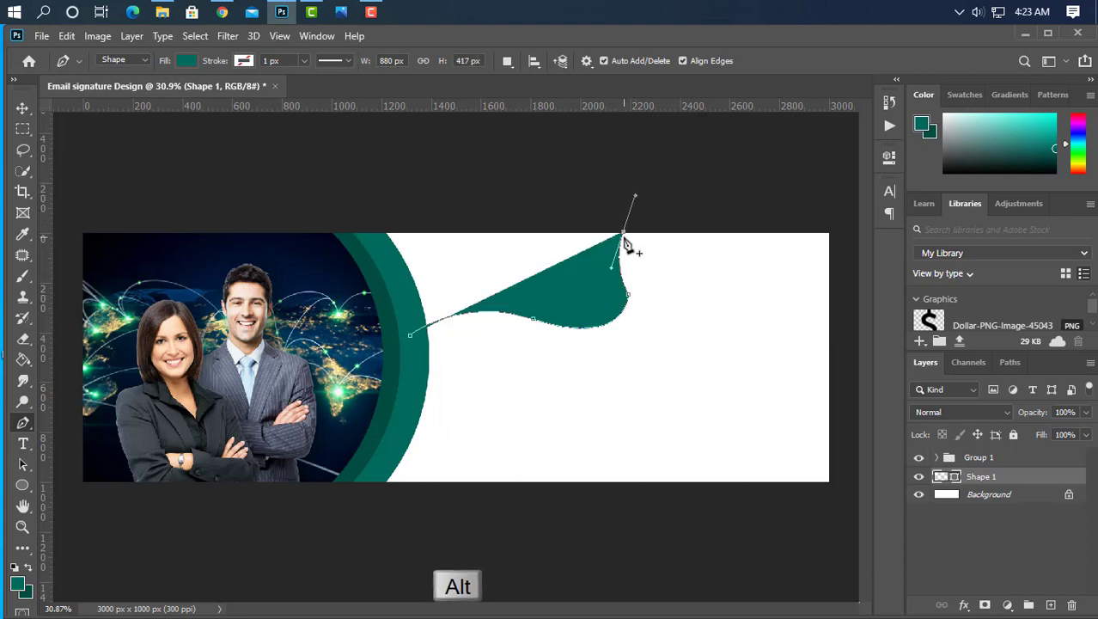
{"action": "left_click_drag", "start_coordinate": [379, 231], "coordinate": [352, 221]}
{"action": "left_click", "coordinate": [410, 336]}
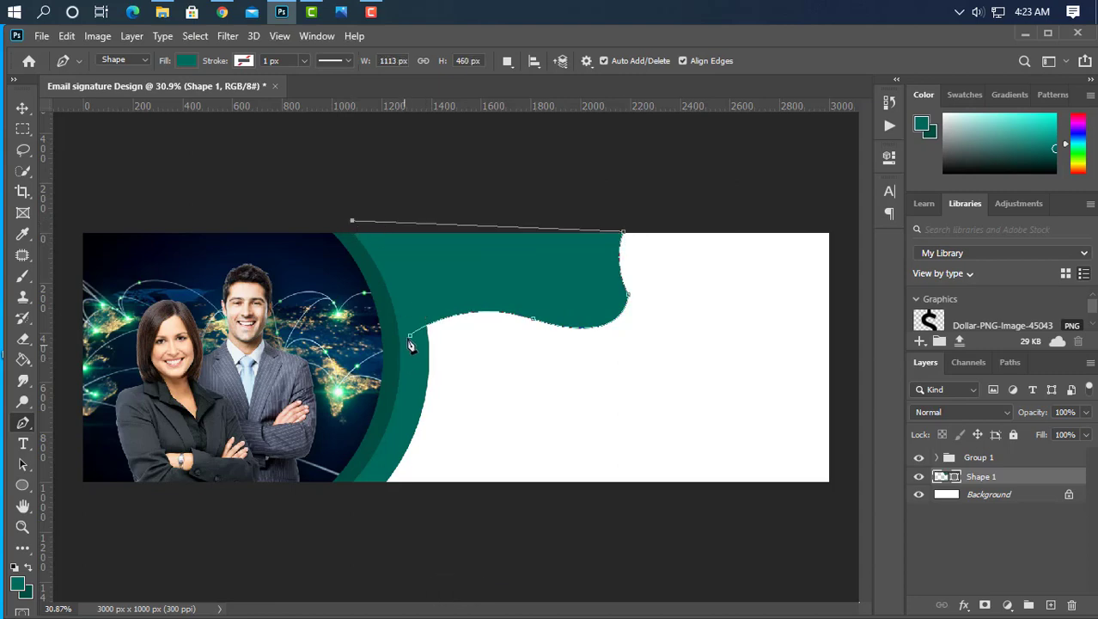
- Add a 50 px dark teal (004d40) stroke to the Shape 1 wave layer
{"action": "double_click", "coordinate": [1031, 476]}
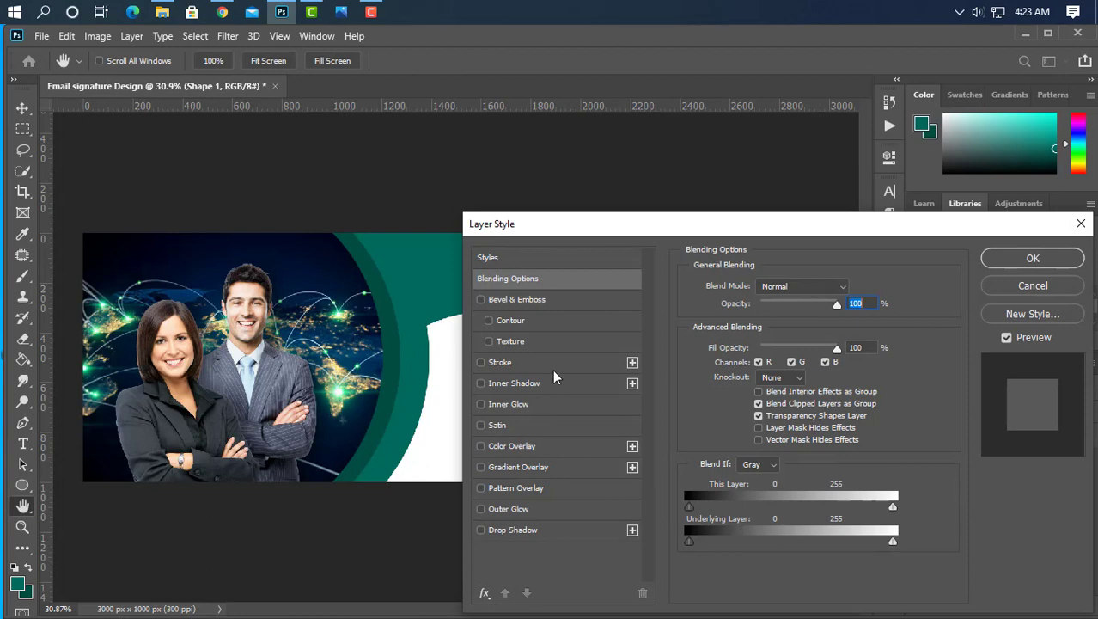
{"action": "left_click", "coordinate": [554, 368]}
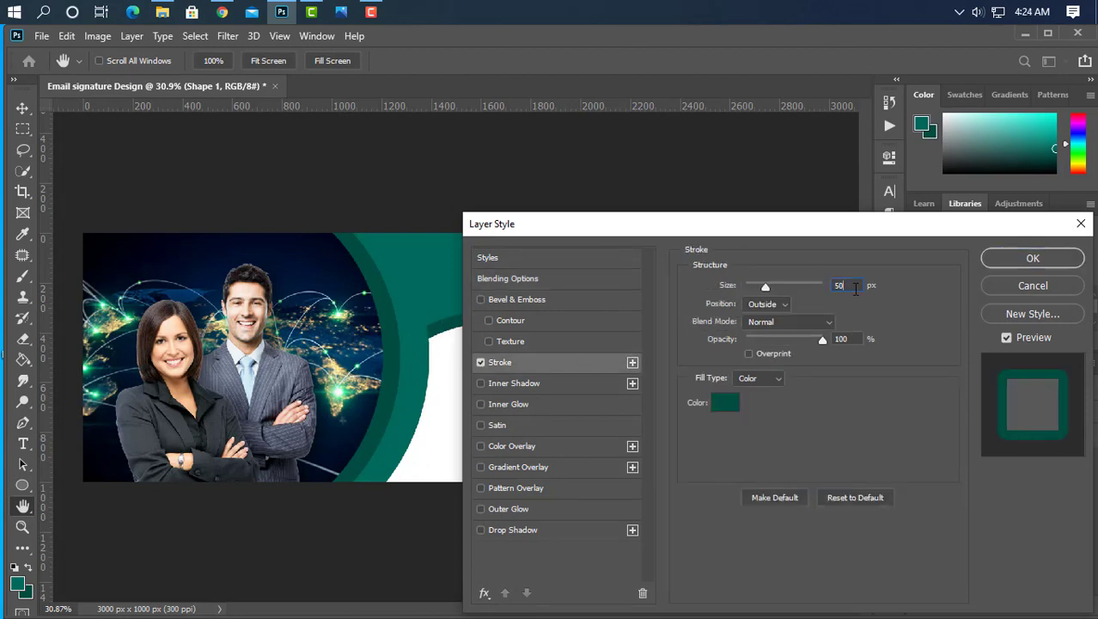
{"action": "left_click", "coordinate": [724, 411]}
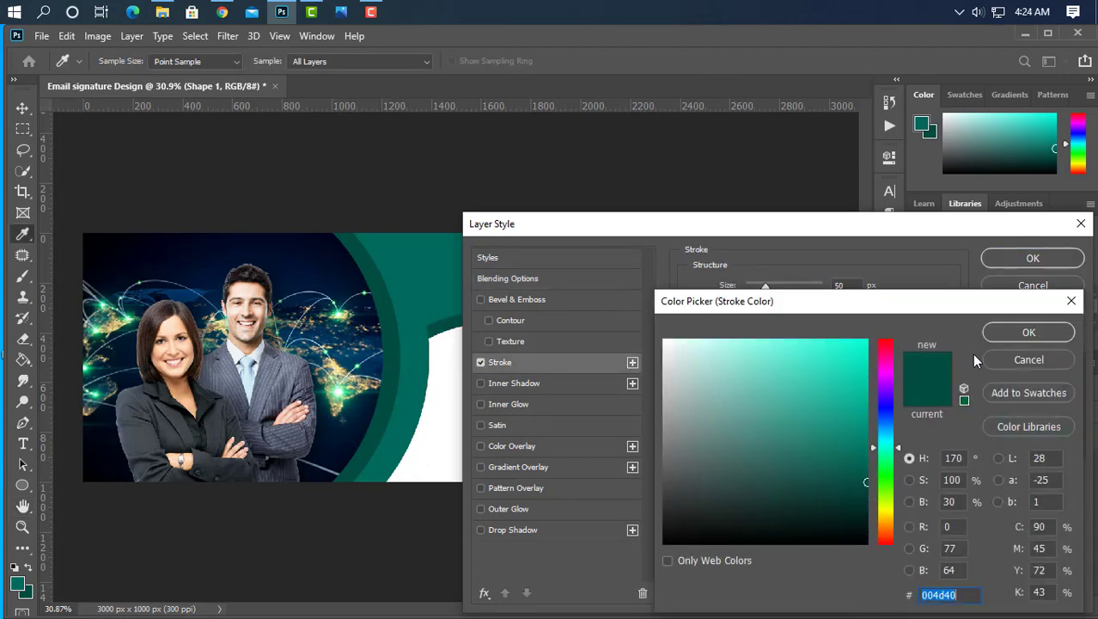
{"action": "left_click", "coordinate": [1029, 332]}
{"action": "left_click", "coordinate": [1032, 258]}
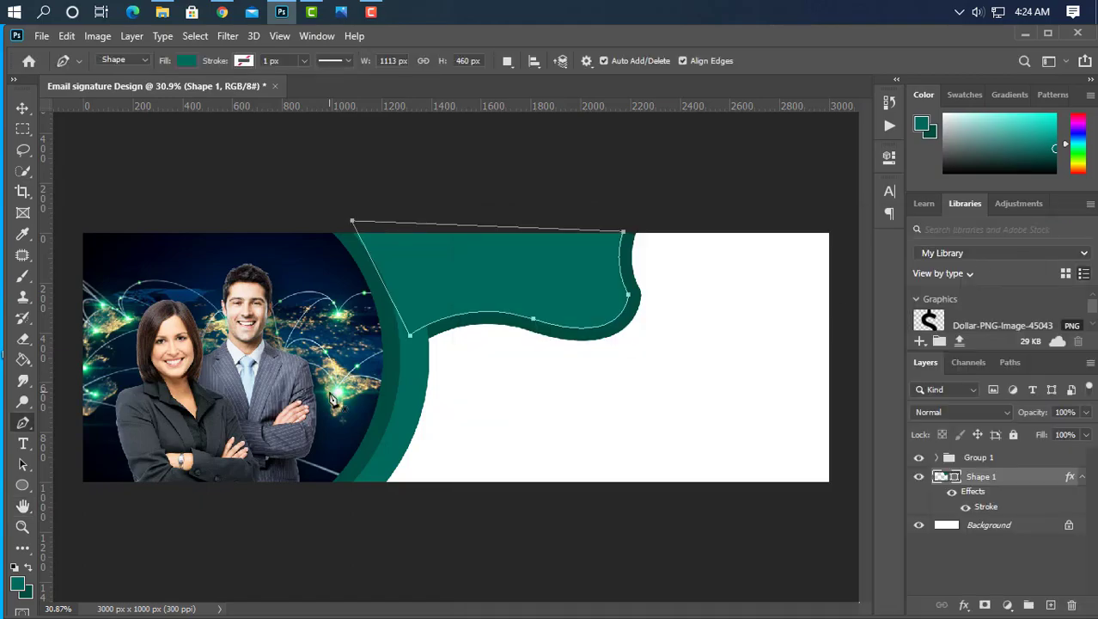
- Place Logo White Png onto the teal wave, scaled to about 69% near the top
{"action": "left_click", "coordinate": [1025, 32]}
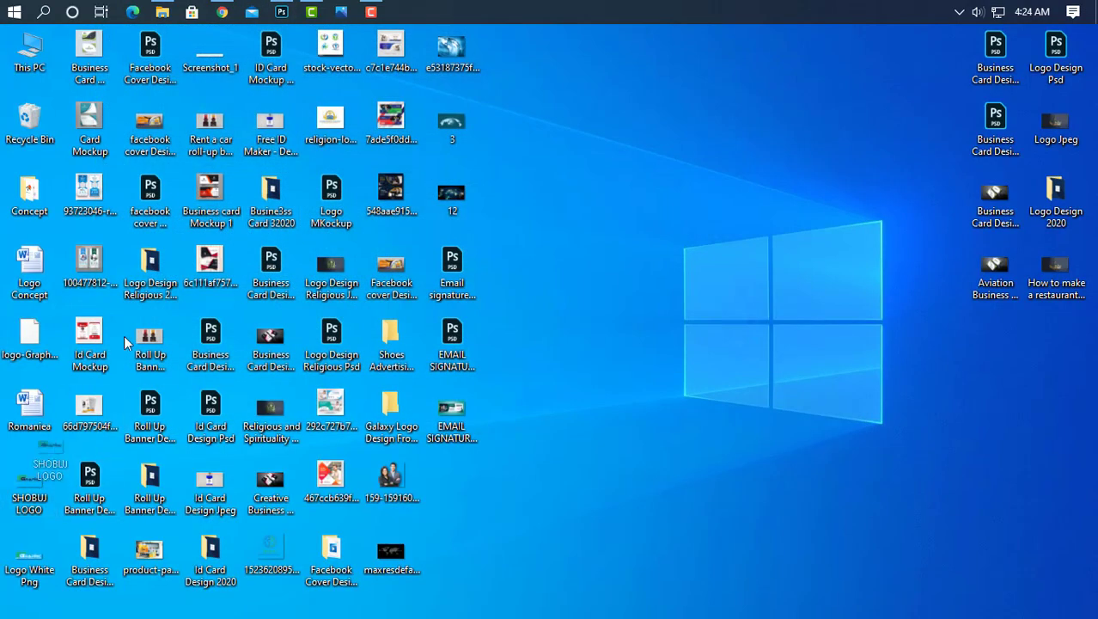
{"action": "left_click_drag", "start_coordinate": [29, 482], "coordinate": [52, 472]}
{"action": "mouse_move", "coordinate": [29, 559]}
{"action": "left_mouse_down"}
{"action": "mouse_move", "coordinate": [283, 19]}
{"action": "mouse_move", "coordinate": [515, 222]}
{"action": "left_mouse_up"}
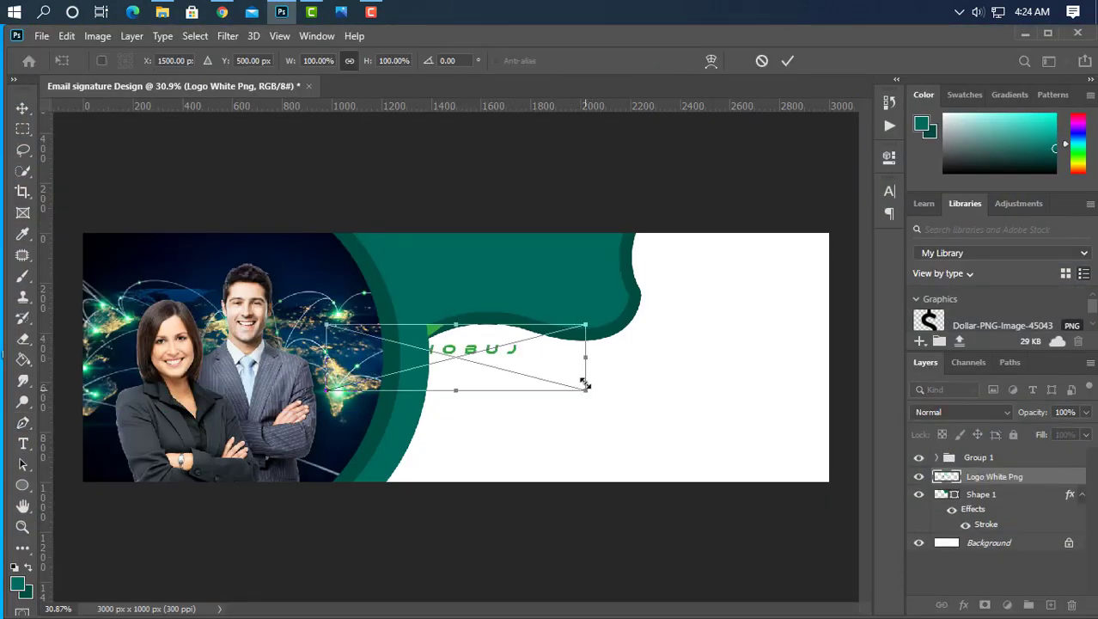
{"action": "left_click_drag", "start_coordinate": [594, 365], "coordinate": [611, 359]}
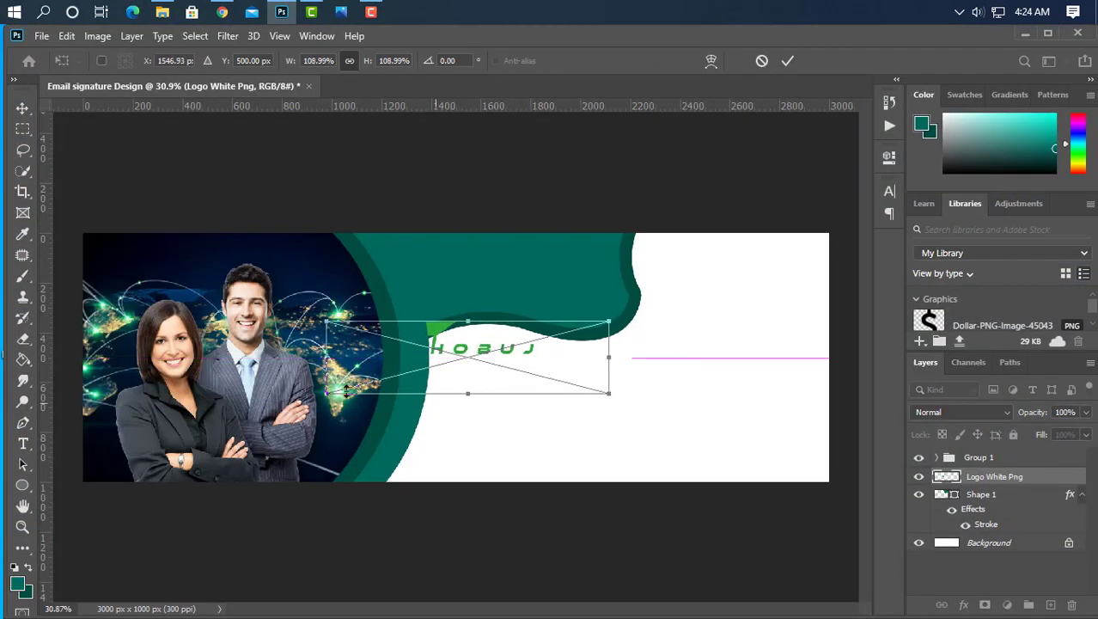
{"action": "mouse_move", "coordinate": [325, 357]}
{"action": "left_mouse_down"}
{"action": "mouse_move", "coordinate": [429, 361]}
{"action": "mouse_move", "coordinate": [547, 318]}
{"action": "mouse_move", "coordinate": [539, 283]}
{"action": "left_mouse_up"}
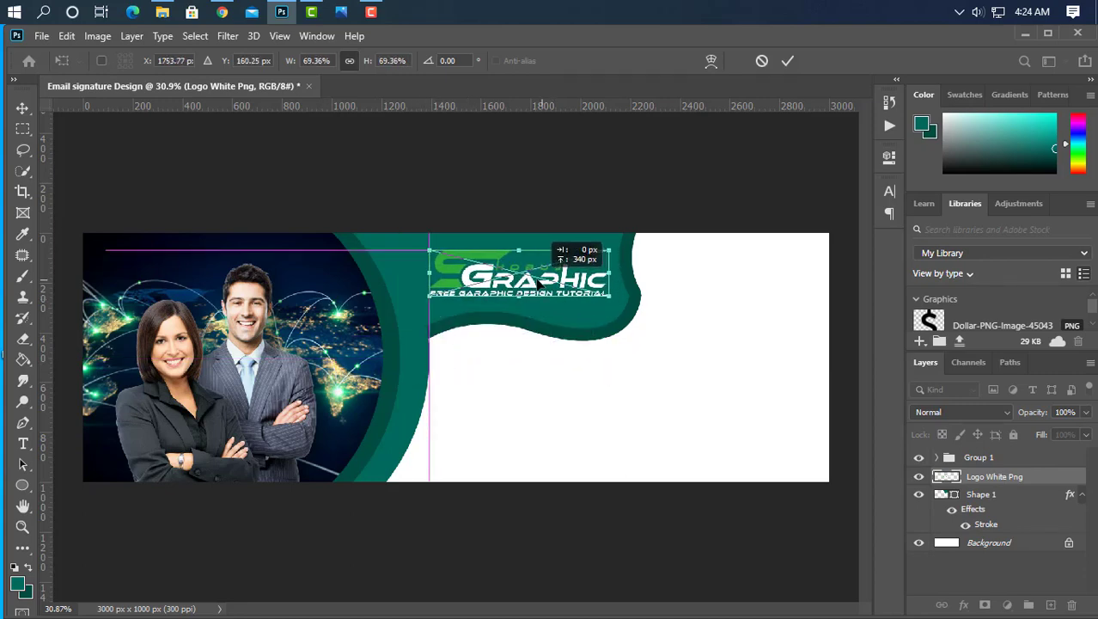
- Type the heading 'Business Email' to the right of the logo
{"action": "key", "text": "p"}
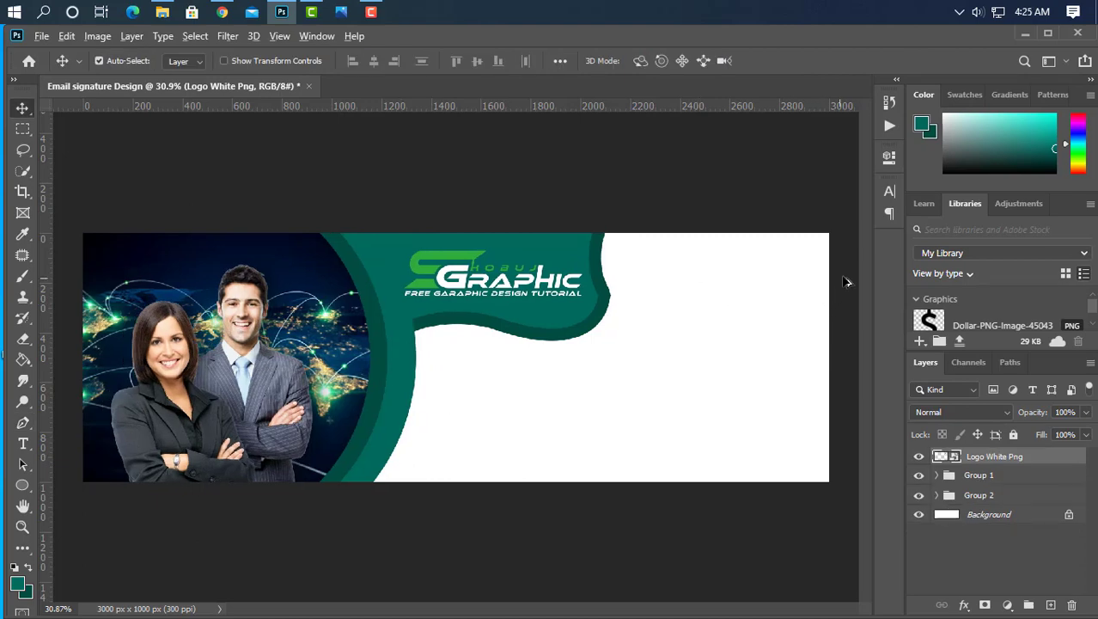
{"action": "scroll", "coordinate": [846, 282], "scroll_direction": "up", "scroll_amount": 3}
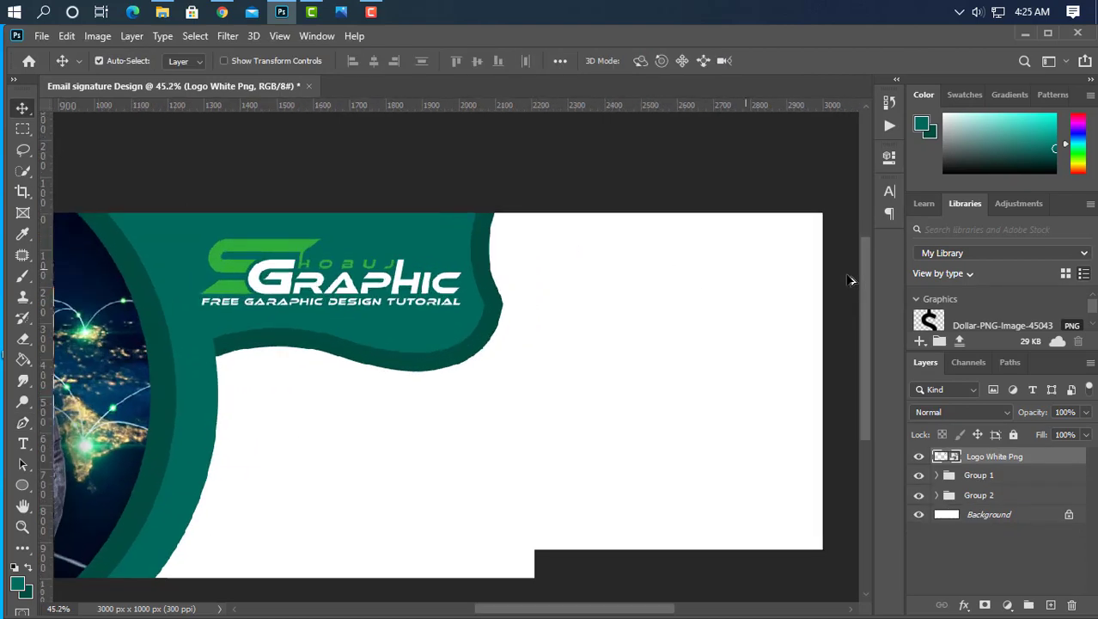
{"action": "scroll", "coordinate": [827, 322], "scroll_direction": "up", "scroll_amount": 4}
{"action": "left_click", "coordinate": [24, 445]}
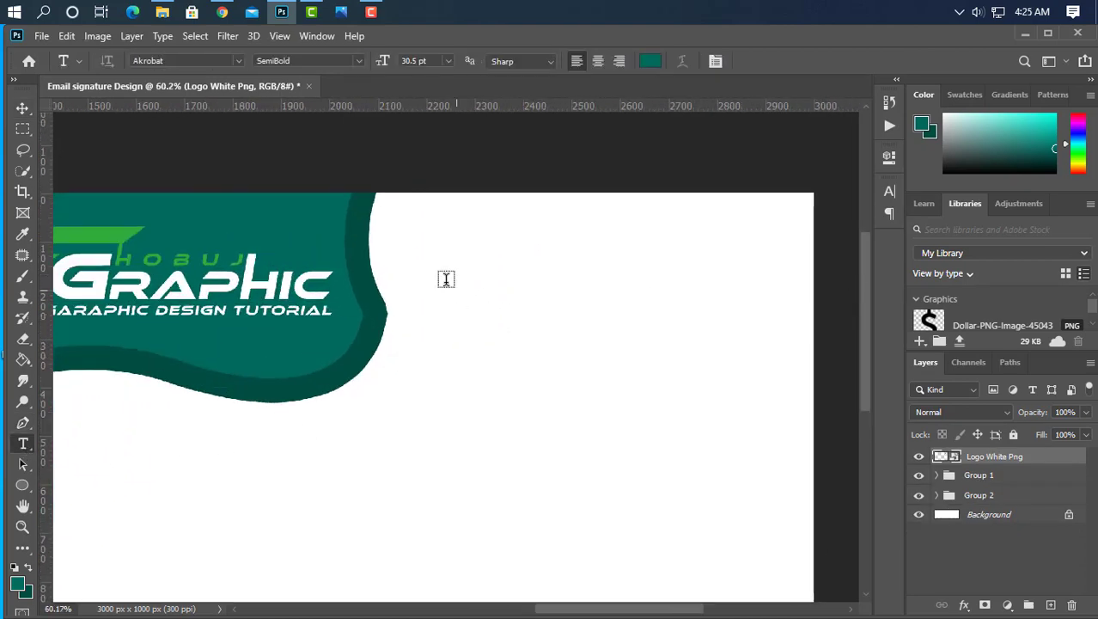
{"action": "left_click", "coordinate": [422, 289]}
{"action": "type", "text": "Busin"}
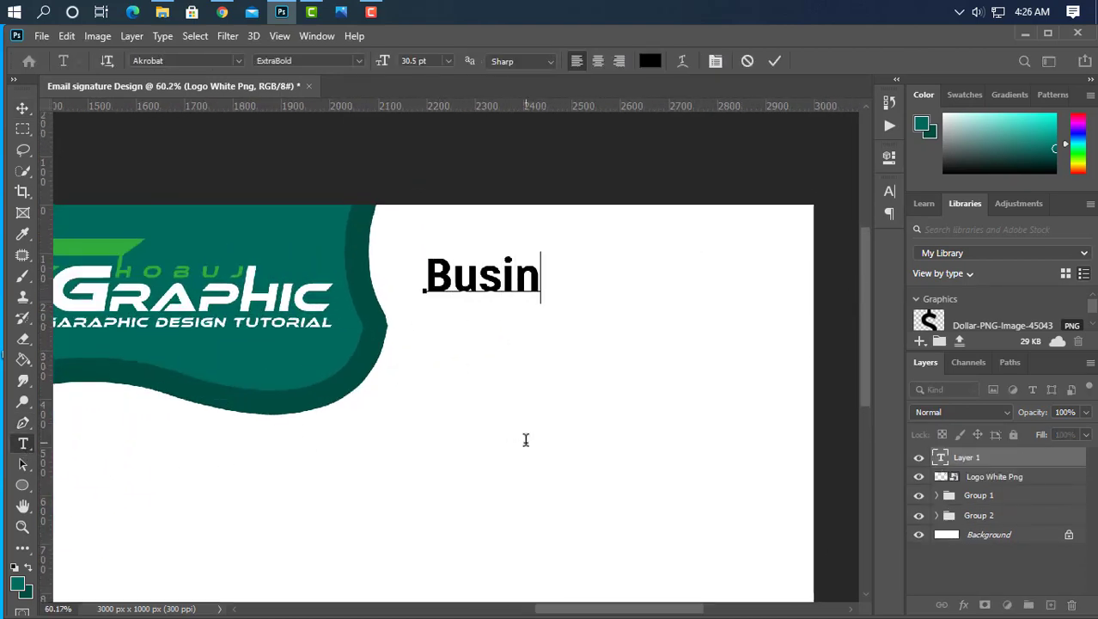
{"action": "type", "text": "ess Email"}
{"action": "left_click", "coordinate": [774, 61]}
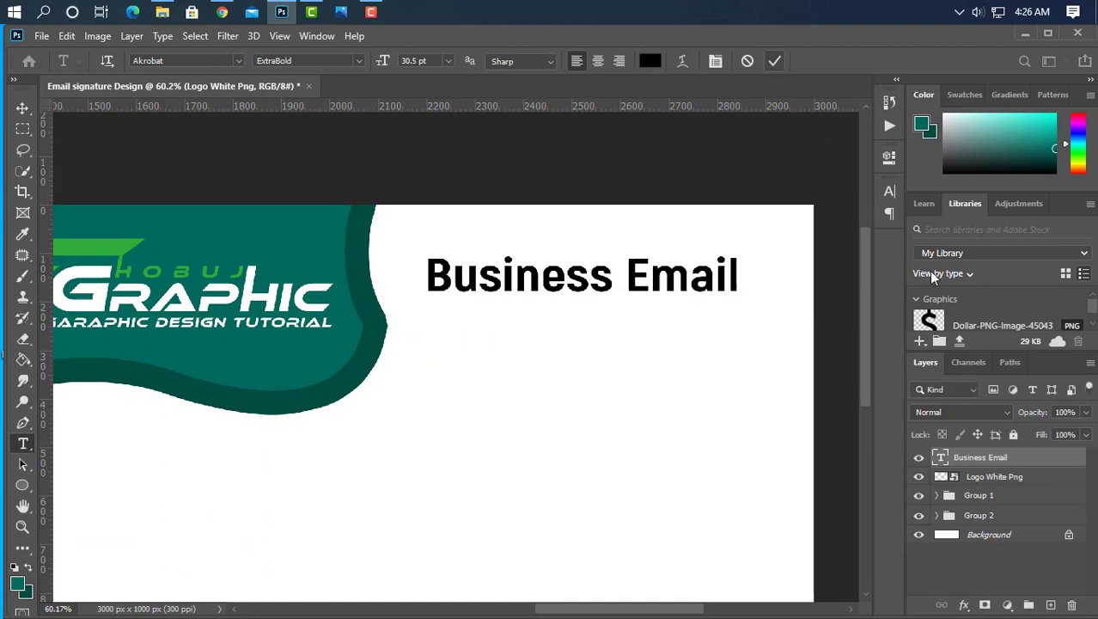
- Make the heading all caps, stretch it wider, and move it up slightly
{"action": "left_click", "coordinate": [889, 190]}
{"action": "left_click", "coordinate": [758, 304]}
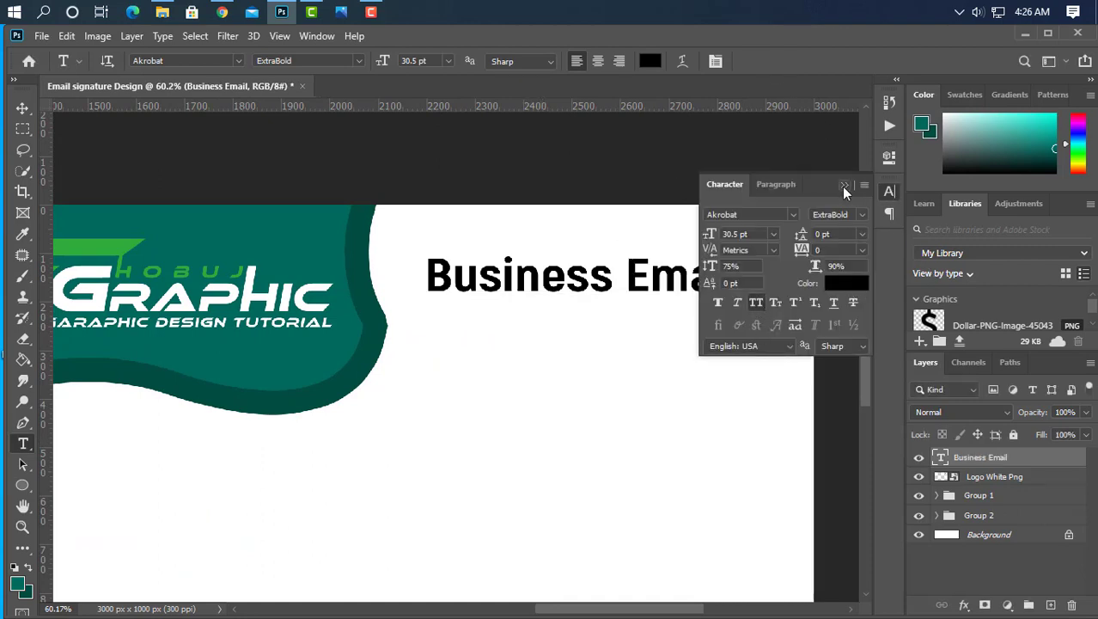
{"action": "left_click", "coordinate": [844, 184]}
{"action": "key", "text": "ctrl+t"}
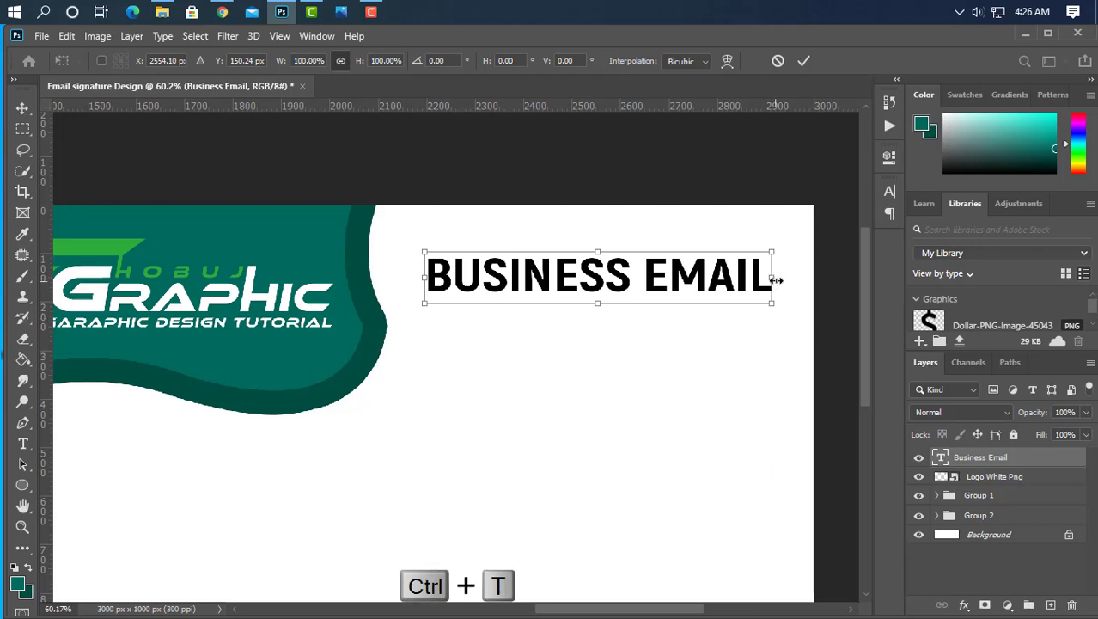
{"action": "left_click_drag", "start_coordinate": [772, 279], "coordinate": [784, 281]}
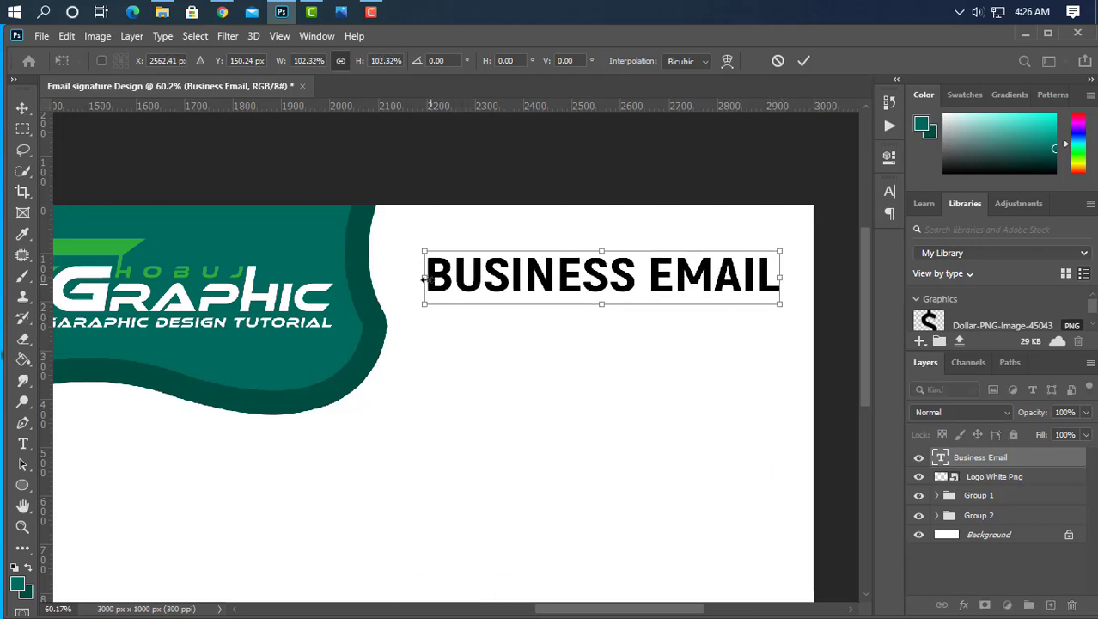
{"action": "left_click_drag", "start_coordinate": [423, 277], "coordinate": [410, 277]}
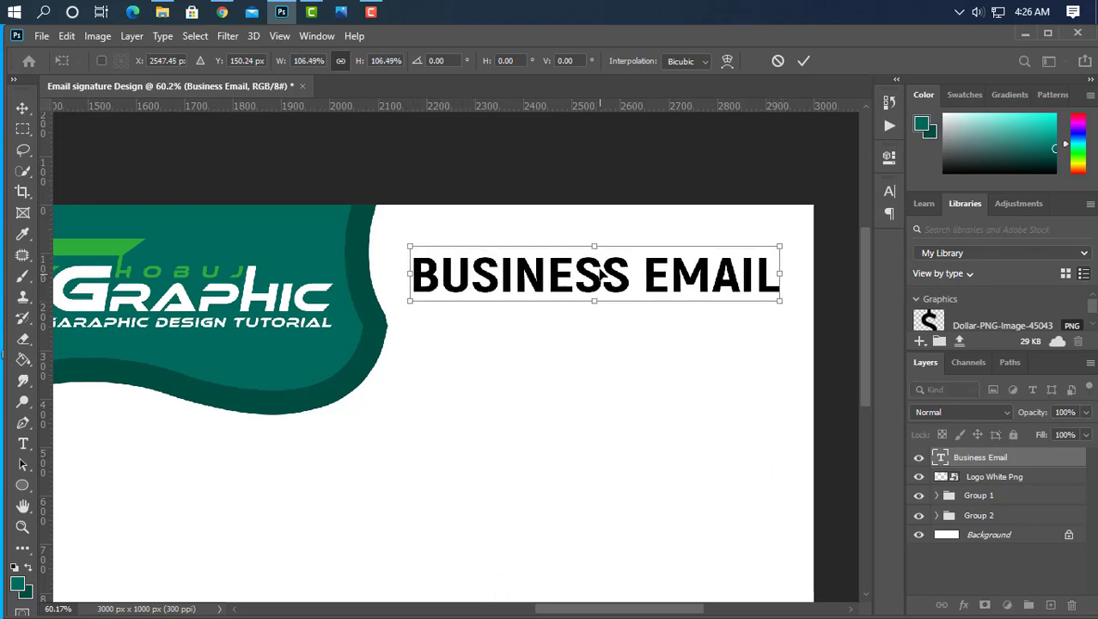
{"action": "left_click_drag", "start_coordinate": [602, 273], "coordinate": [601, 263]}
- Type 'SIGNATURE' below the heading and scale it up to the heading's width
{"action": "key", "text": "t"}
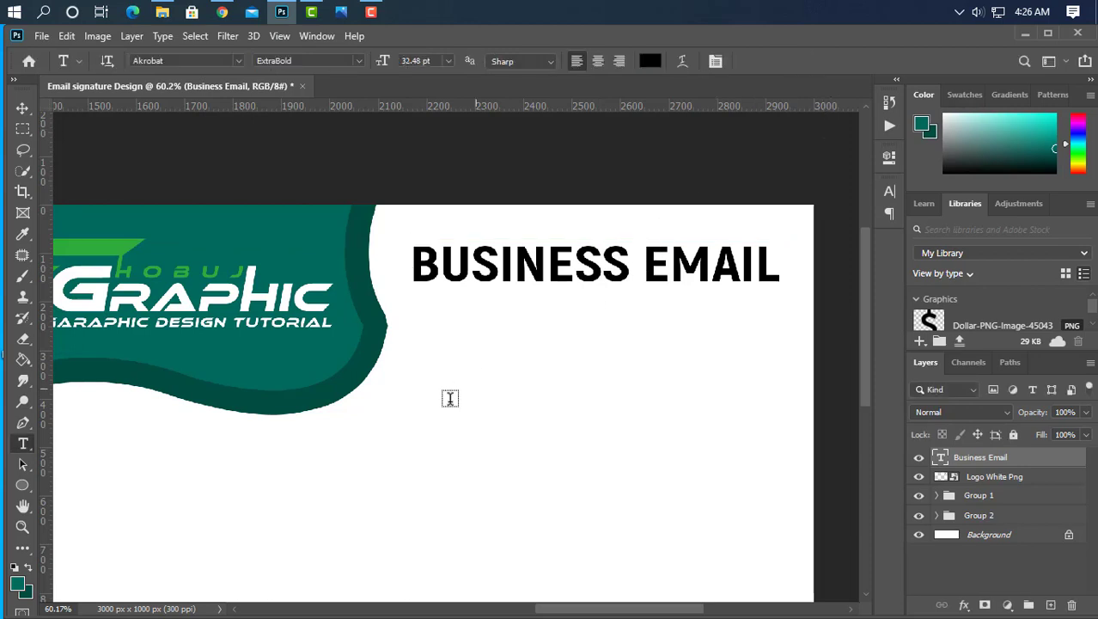
{"action": "left_click", "coordinate": [414, 341]}
{"action": "type", "text": "SIGNA"}
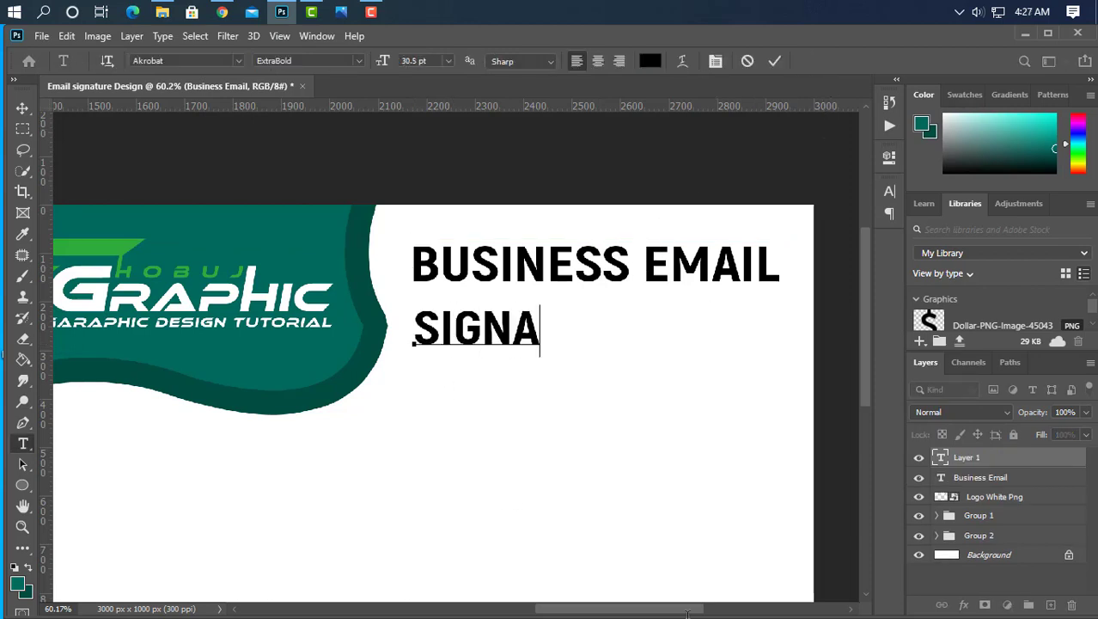
{"action": "type", "text": "TURE"}
{"action": "left_click", "coordinate": [774, 61]}
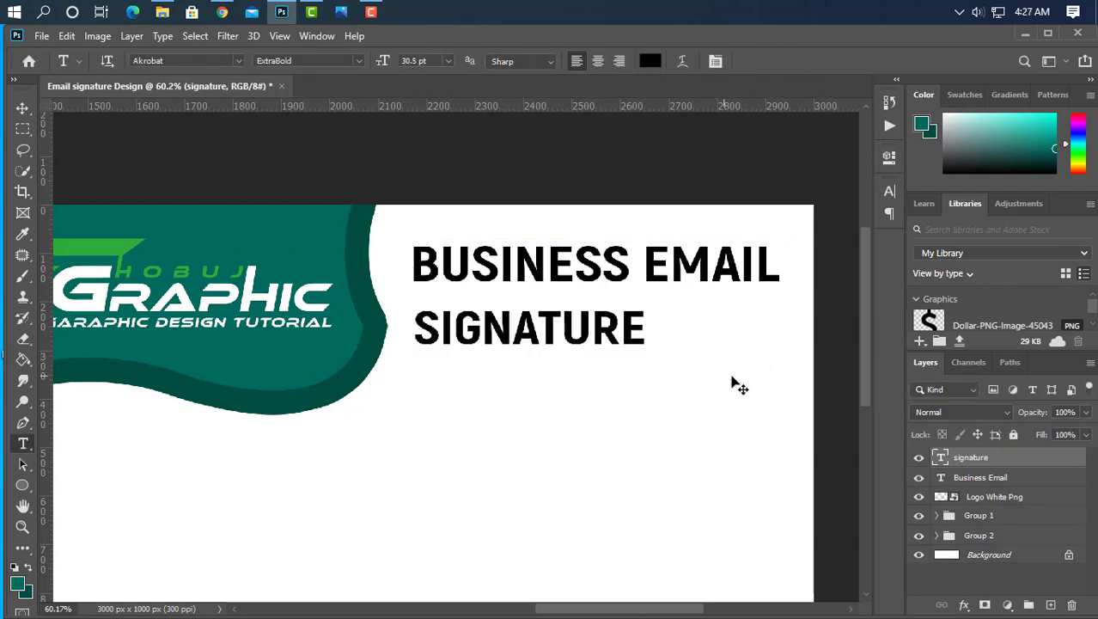
{"action": "key", "text": "ctrl+t"}
{"action": "left_click_drag", "start_coordinate": [649, 330], "coordinate": [787, 324]}
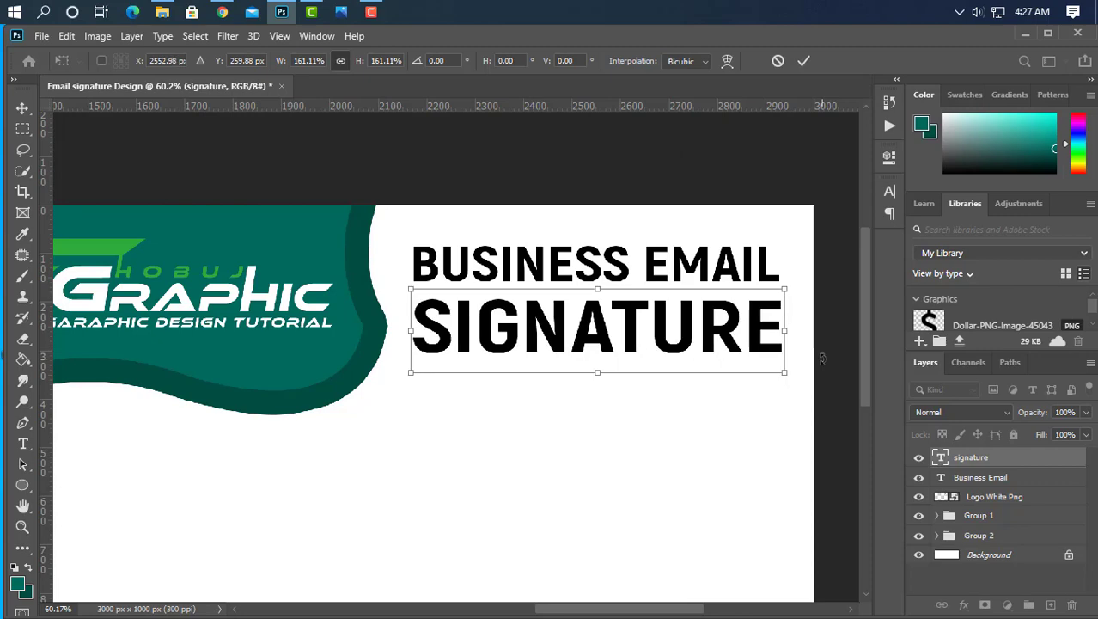
{"action": "left_click_drag", "start_coordinate": [425, 322], "coordinate": [423, 320]}
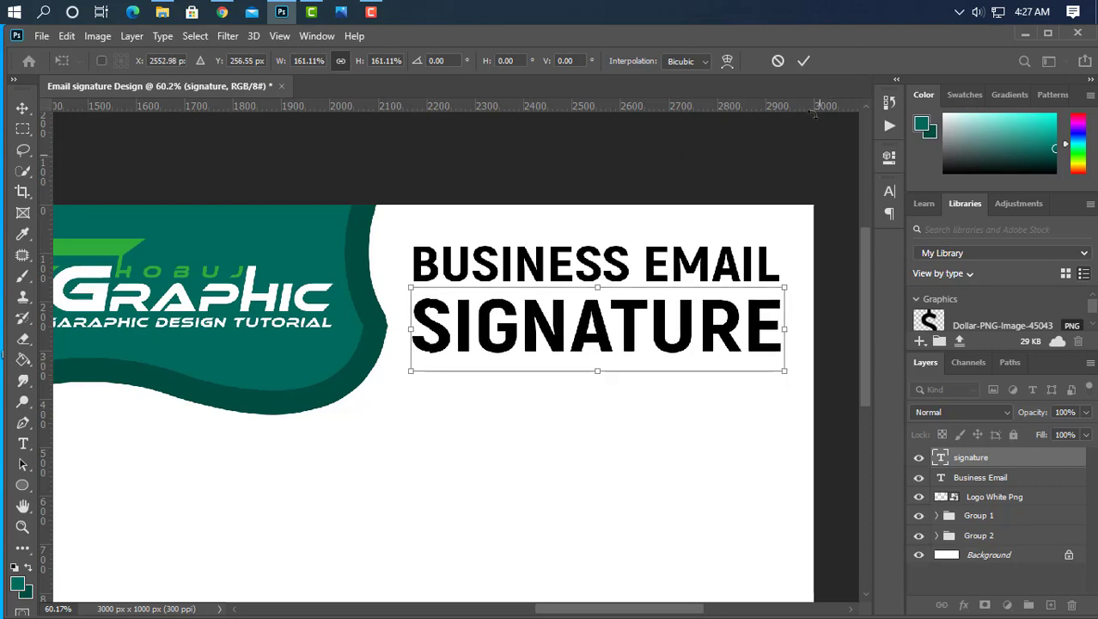
{"action": "left_click", "coordinate": [806, 60]}
- Colour the SIGNATURE text dark teal 01352c
{"action": "left_click", "coordinate": [891, 194]}
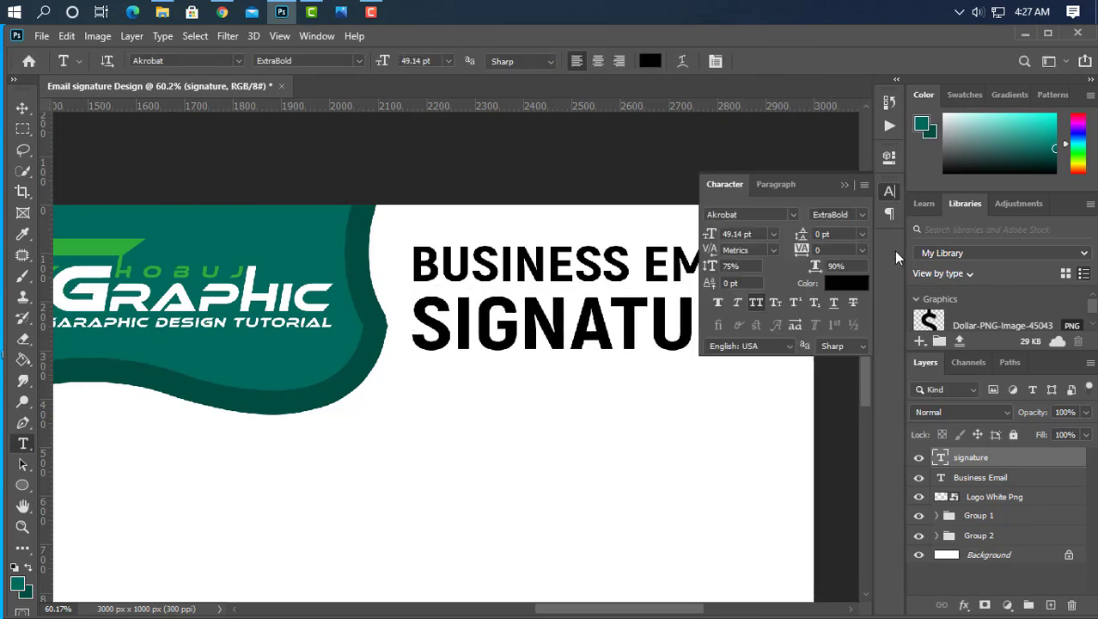
{"action": "left_click", "coordinate": [857, 283]}
{"action": "left_click", "coordinate": [368, 359]}
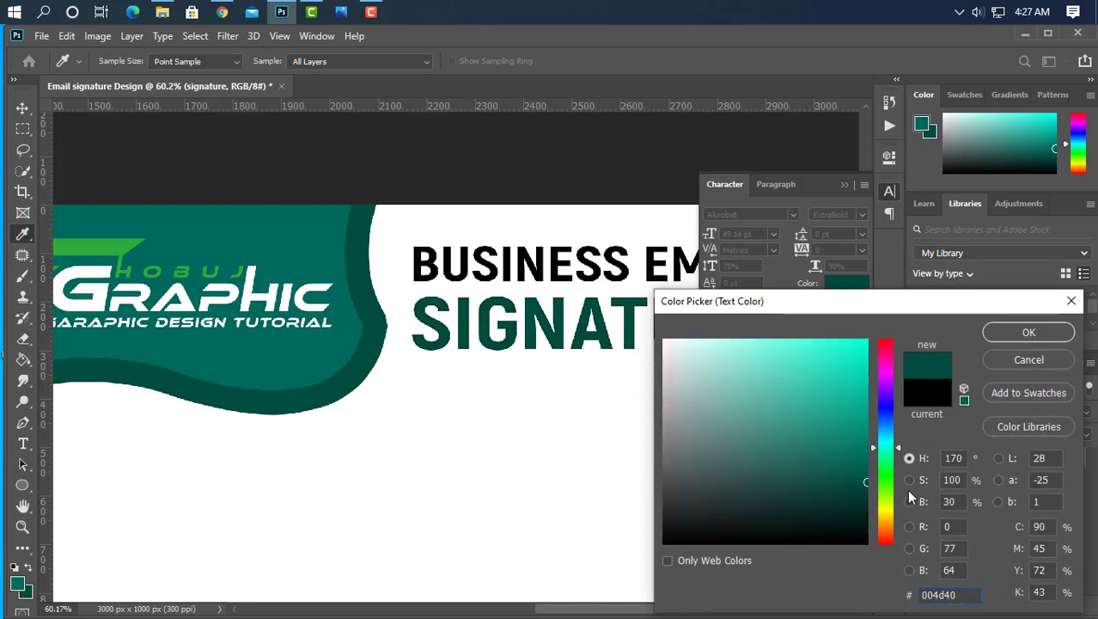
{"action": "left_click", "coordinate": [864, 501]}
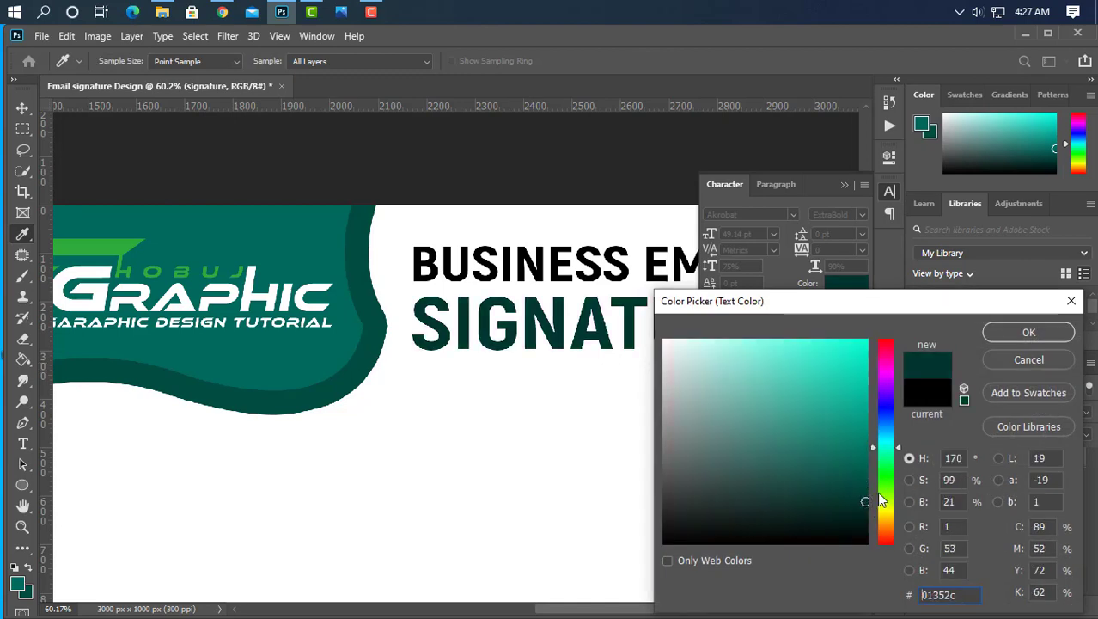
{"action": "left_click", "coordinate": [1003, 333]}
{"action": "left_click", "coordinate": [889, 191]}
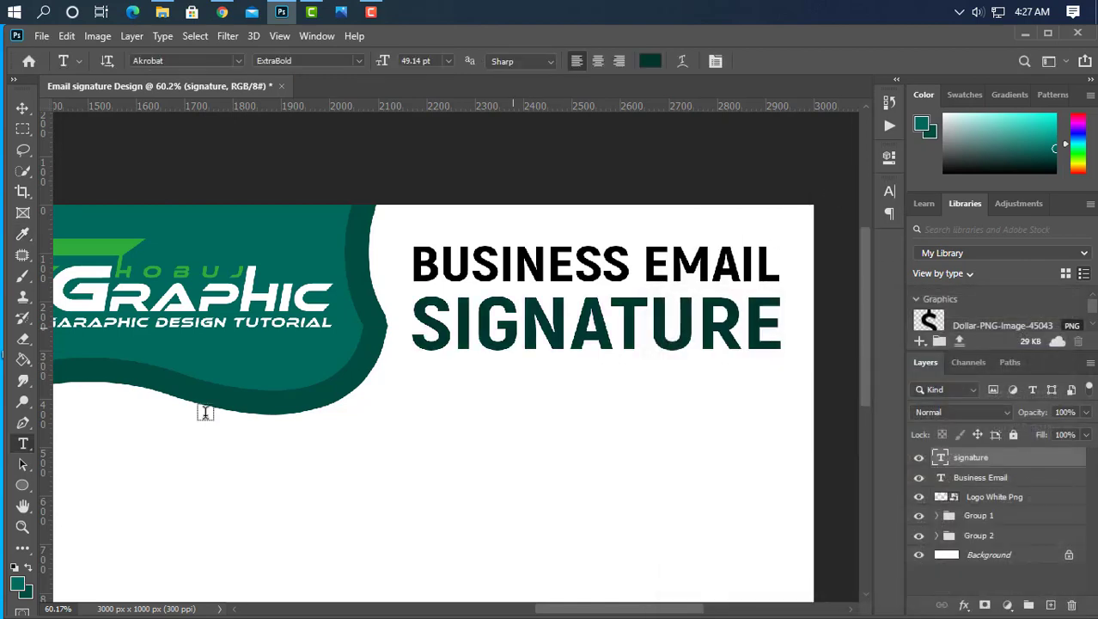
- Draw a thin black 764 x 5 px rectangle as a divider under SIGNATURE
{"action": "right_click", "coordinate": [22, 485]}
{"action": "left_click", "coordinate": [85, 483]}
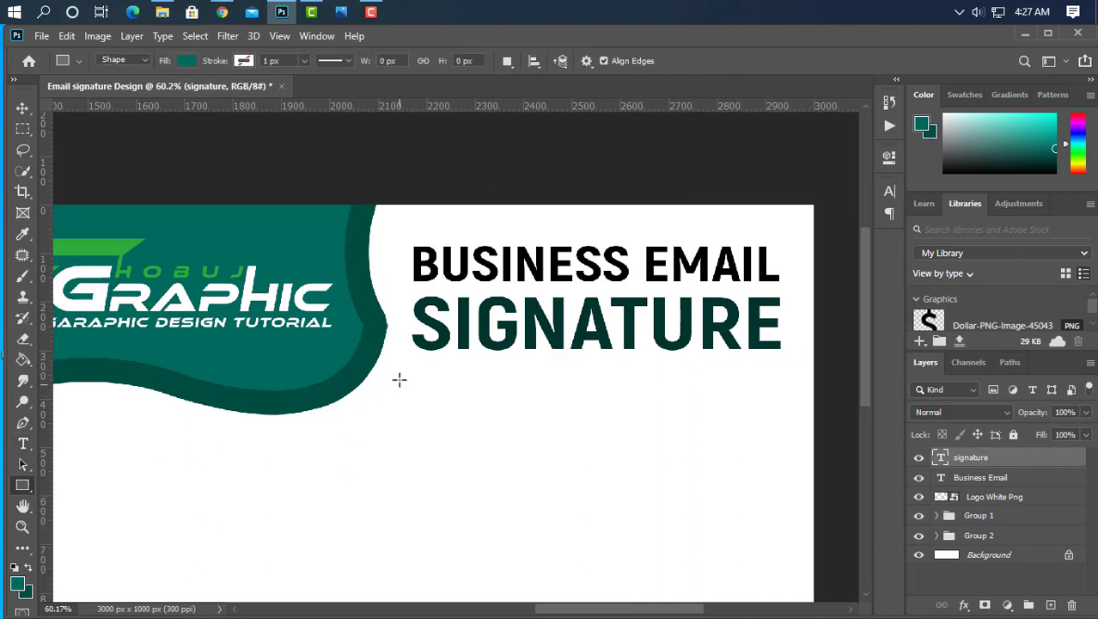
{"action": "left_click_drag", "start_coordinate": [410, 368], "coordinate": [781, 369]}
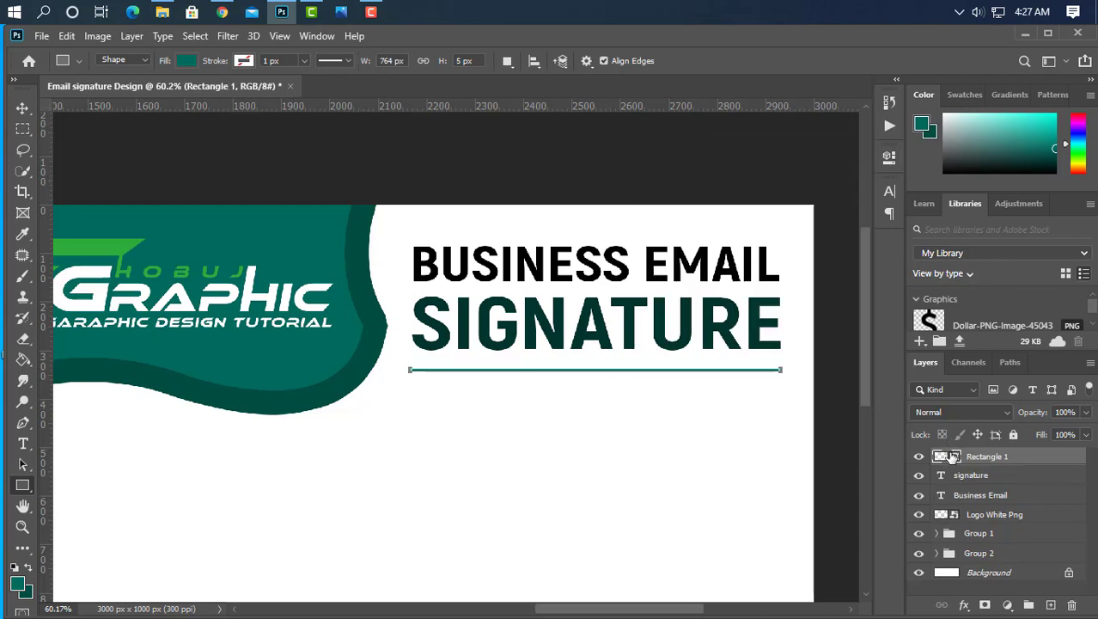
{"action": "double_click", "coordinate": [941, 457]}
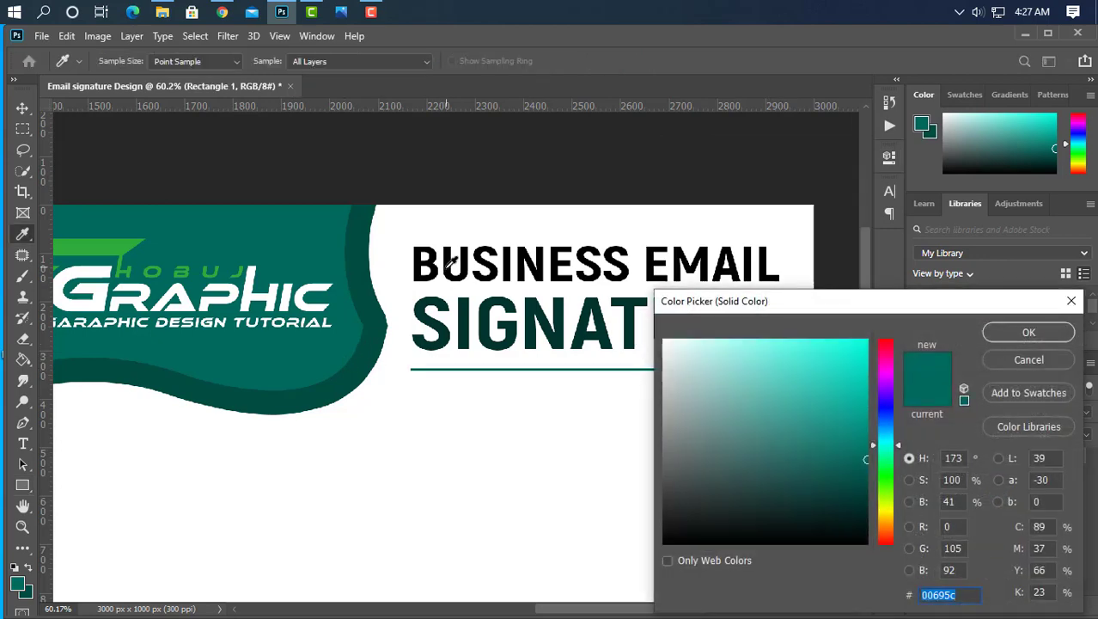
{"action": "left_click", "coordinate": [445, 264]}
{"action": "left_click", "coordinate": [1029, 332]}
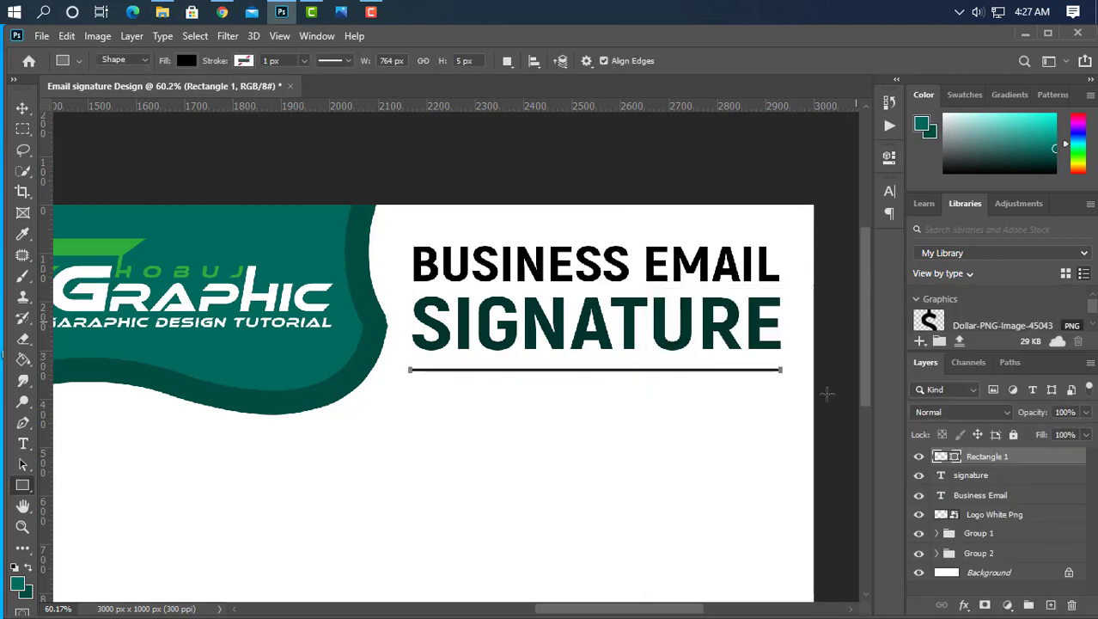
{"action": "scroll", "coordinate": [619, 404], "scroll_direction": "down", "scroll_amount": 2}
{"action": "left_click", "coordinate": [287, 12]}
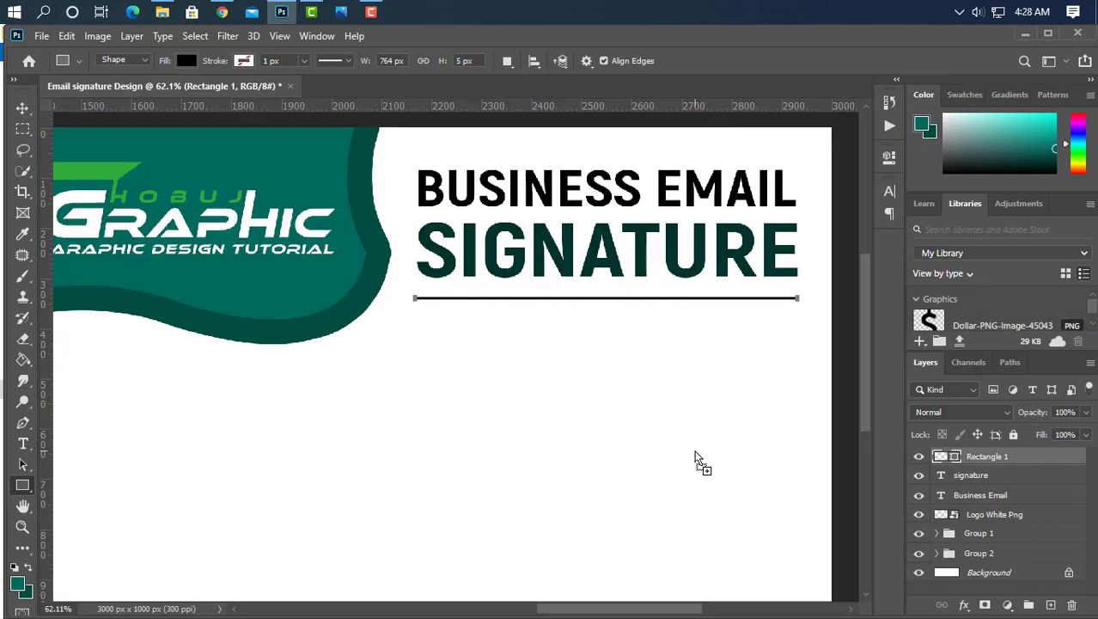
- Place the blue phone icon below the divider's right end, flipped horizontally and shrunk small
{"action": "left_click_drag", "start_coordinate": [292, 16], "coordinate": [692, 446]}
{"action": "right_click", "coordinate": [577, 397]}
{"action": "left_click", "coordinate": [649, 375]}
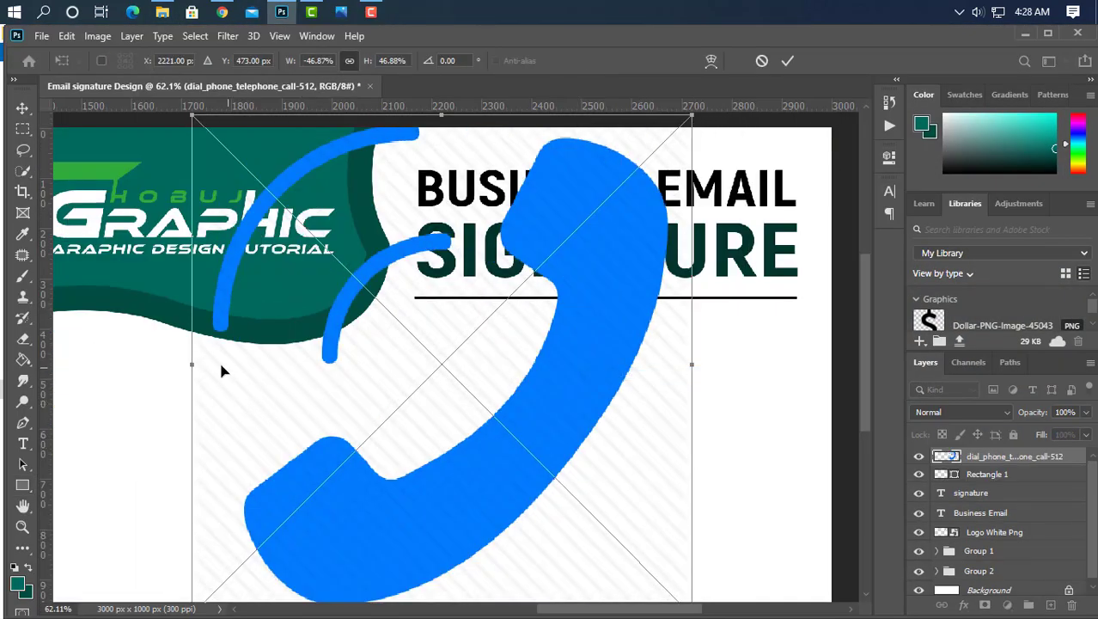
{"action": "mouse_move", "coordinate": [193, 365]}
{"action": "left_mouse_down"}
{"action": "mouse_move", "coordinate": [690, 371]}
{"action": "mouse_move", "coordinate": [784, 347]}
{"action": "left_mouse_up"}
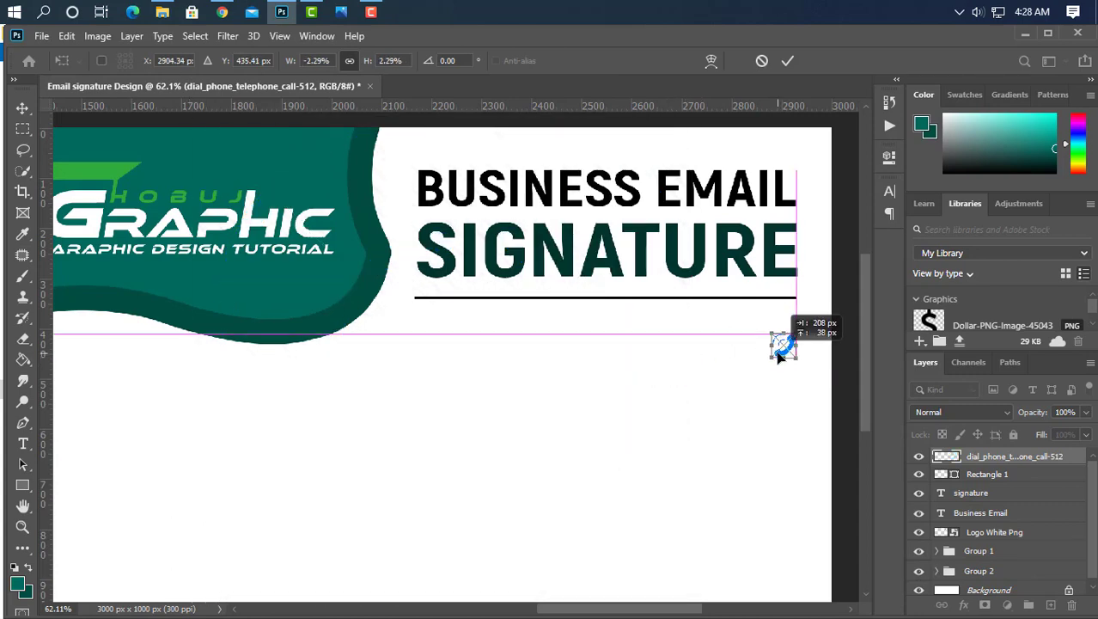
{"action": "left_click", "coordinate": [787, 61]}
{"action": "scroll", "coordinate": [823, 342], "scroll_direction": "up", "scroll_amount": 2}
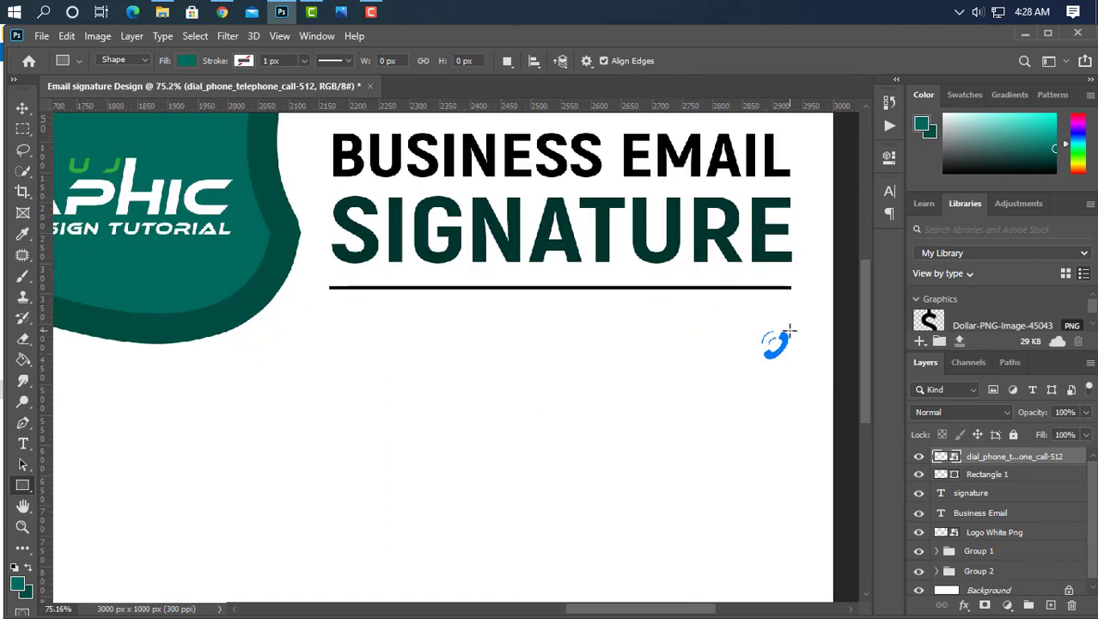
- Draw a tall teal bar, Rectangle 2, below the divider with the phone icon stacked above it
{"action": "left_click_drag", "start_coordinate": [789, 329], "coordinate": [746, 459]}
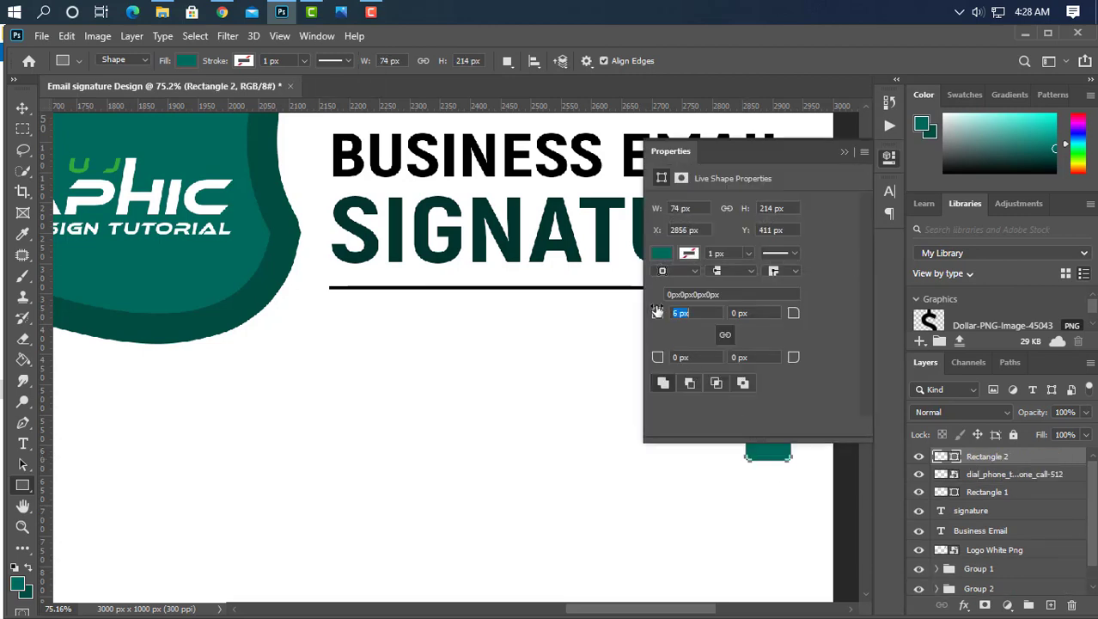
{"action": "left_click", "coordinate": [843, 153]}
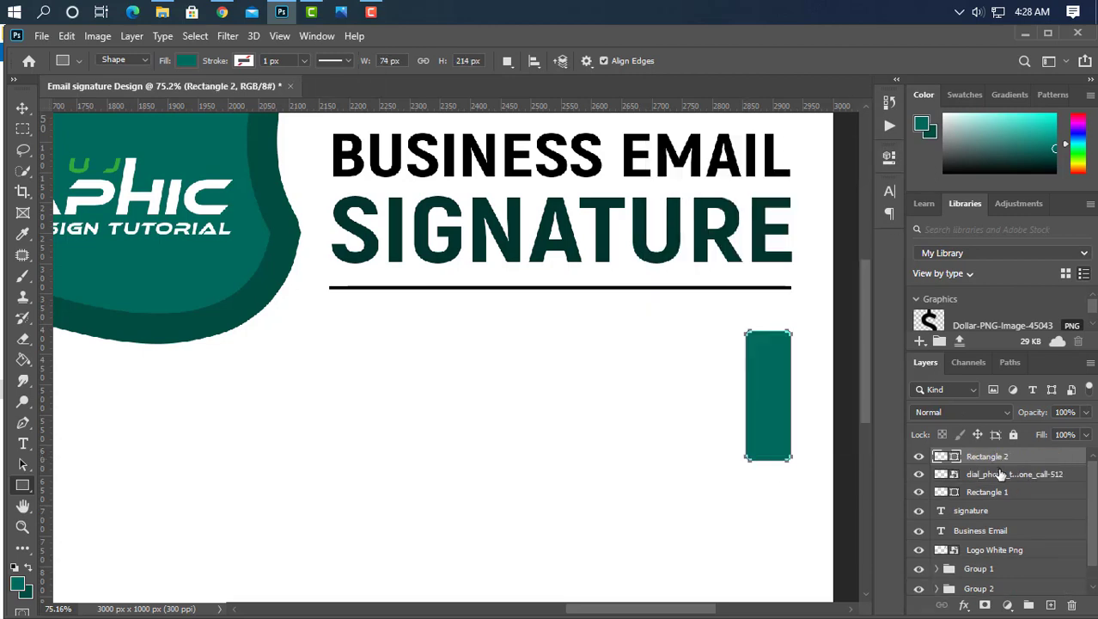
{"action": "left_click_drag", "start_coordinate": [1003, 477], "coordinate": [956, 464]}
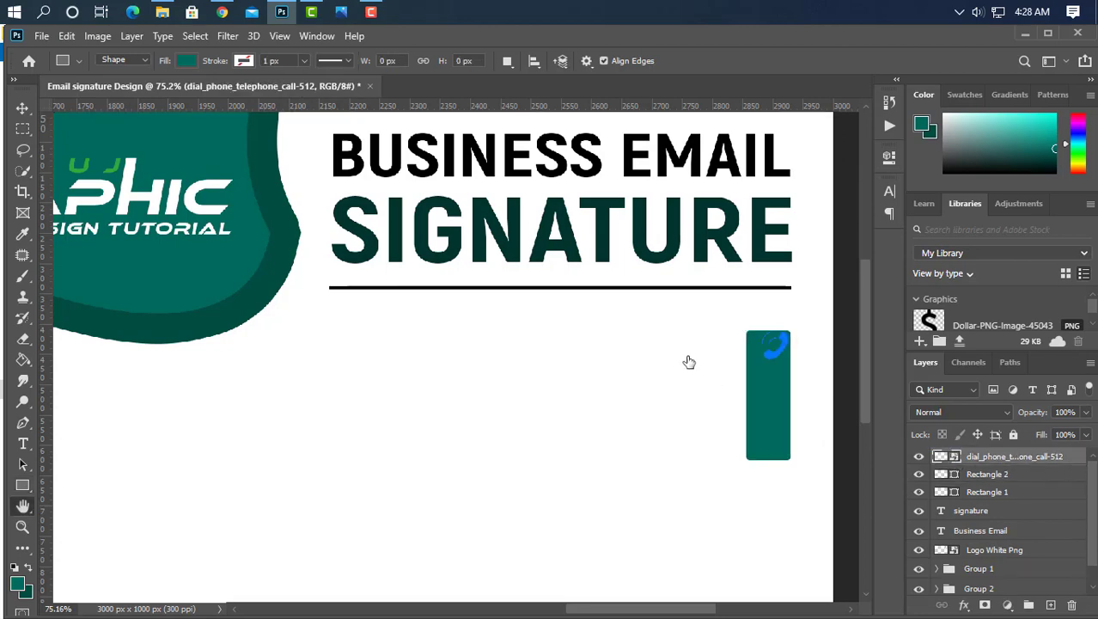
- Give the phone icon a white (ffffff) Color Overlay layer style
{"action": "left_click", "coordinate": [564, 443]}
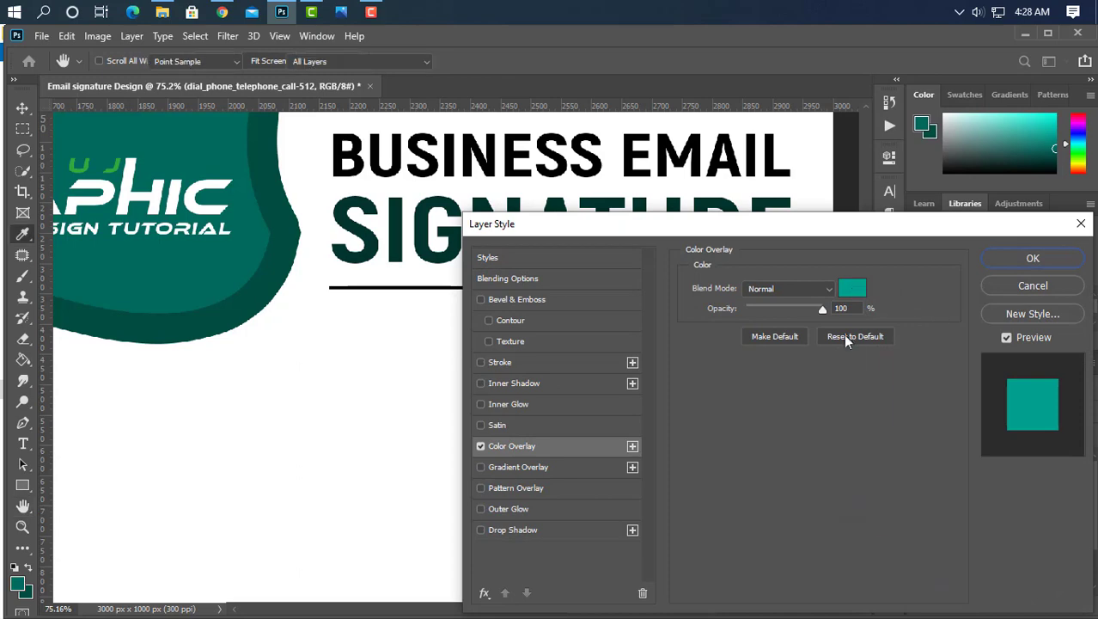
{"action": "left_click", "coordinate": [853, 289]}
{"action": "type", "text": "ffffff"}
{"action": "left_click", "coordinate": [1029, 331]}
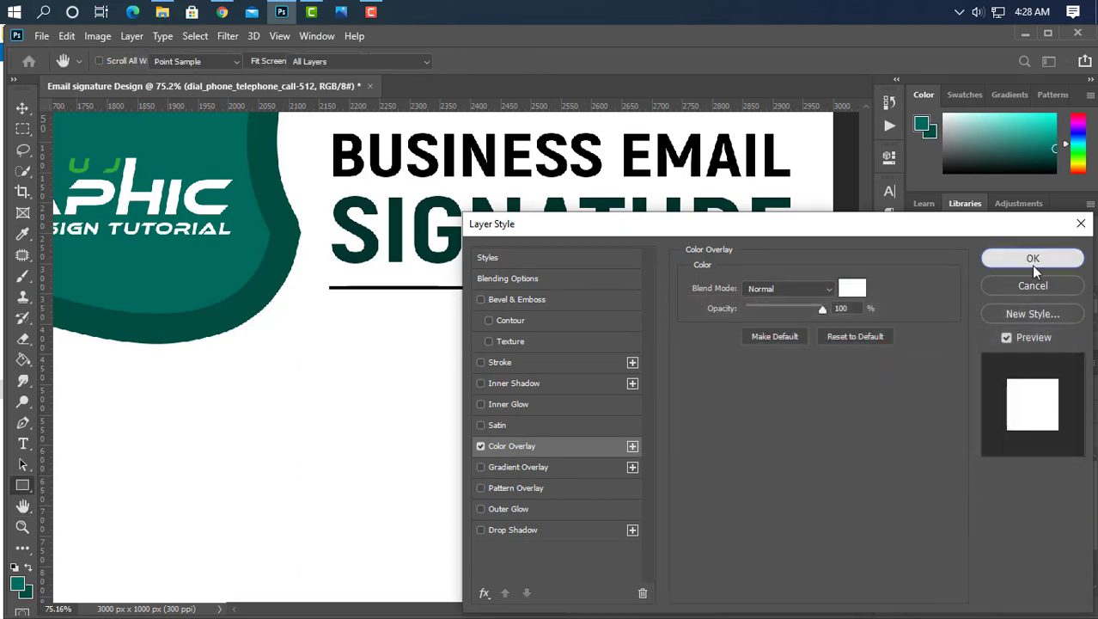
{"action": "left_click", "coordinate": [1032, 260]}
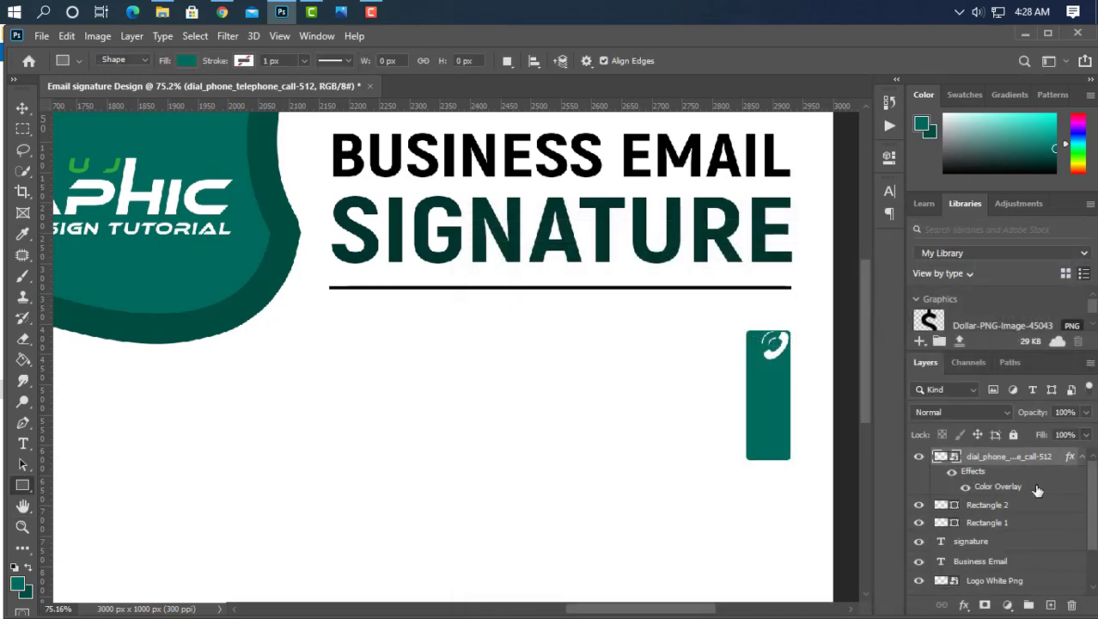
{"action": "left_click", "coordinate": [22, 107]}
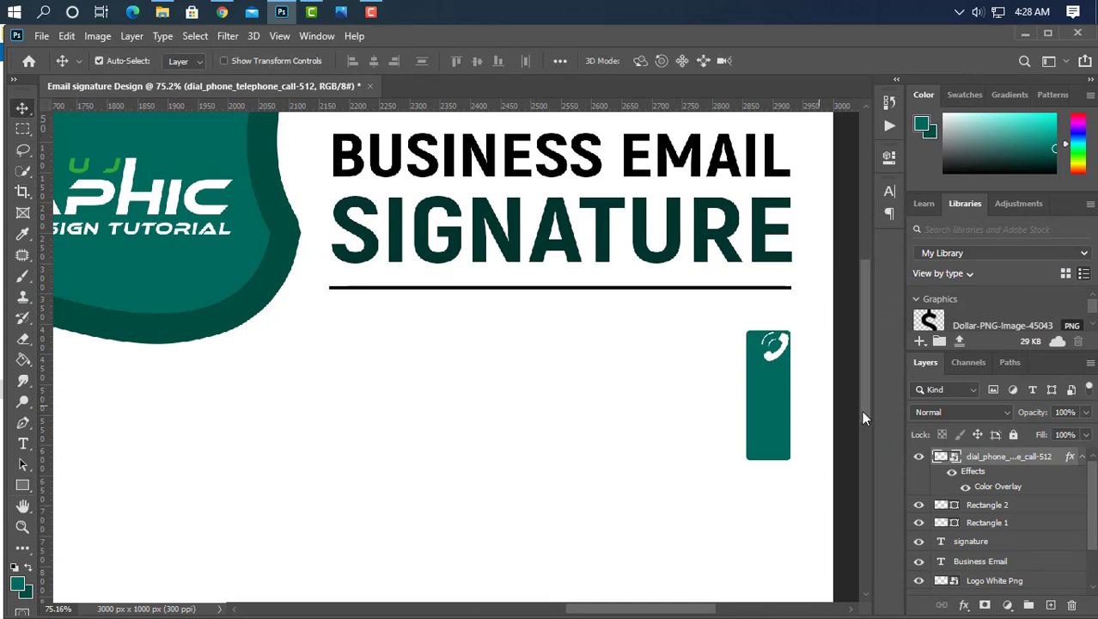
- Nudge the phone icon into the bar and type the phone number as a new text line
{"action": "key", "text": "Left"}
{"action": "key", "text": "Left"}
{"action": "key", "text": "Left"}
{"action": "key", "text": "Left"}
{"action": "key", "text": "Left"}
{"action": "key", "text": "Left"}
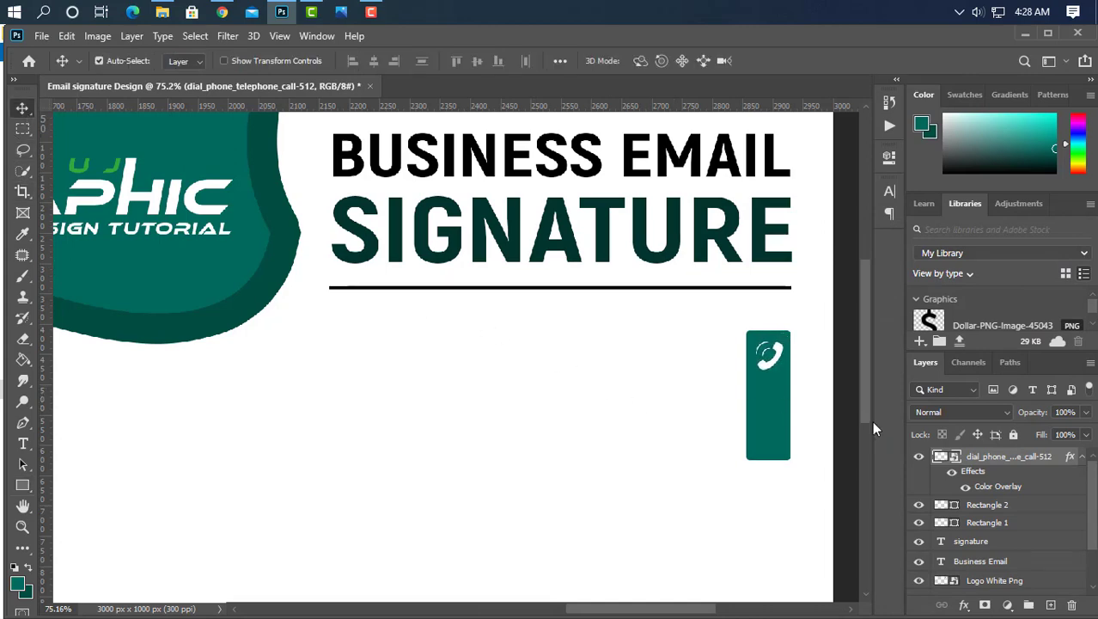
{"action": "key", "text": "Down"}
{"action": "key", "text": "Down"}
{"action": "left_click", "coordinate": [23, 444]}
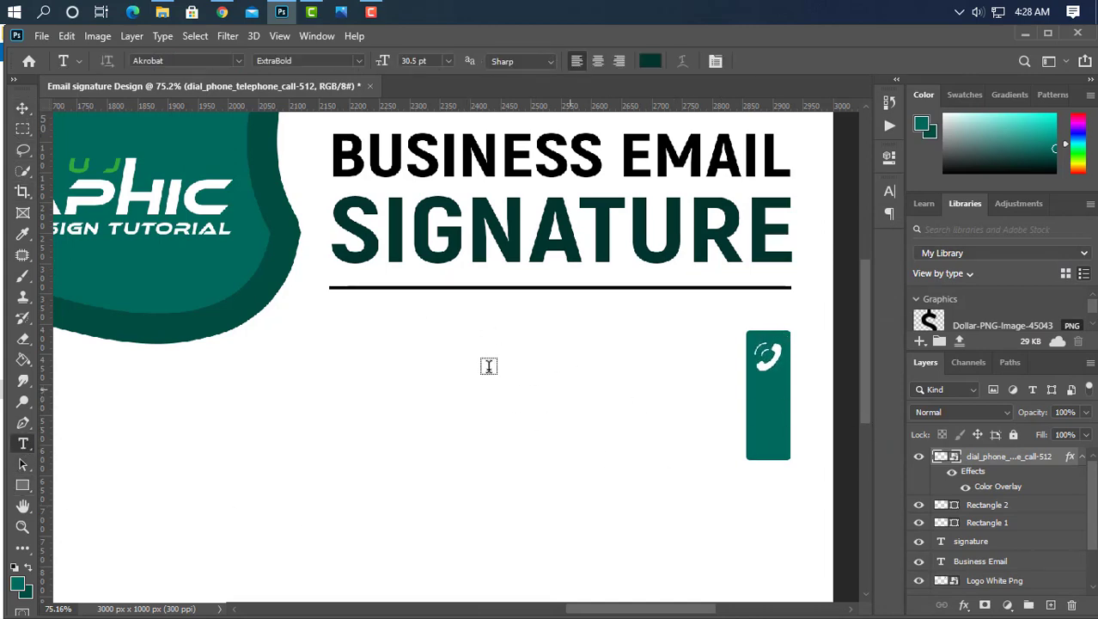
{"action": "left_click", "coordinate": [406, 362]}
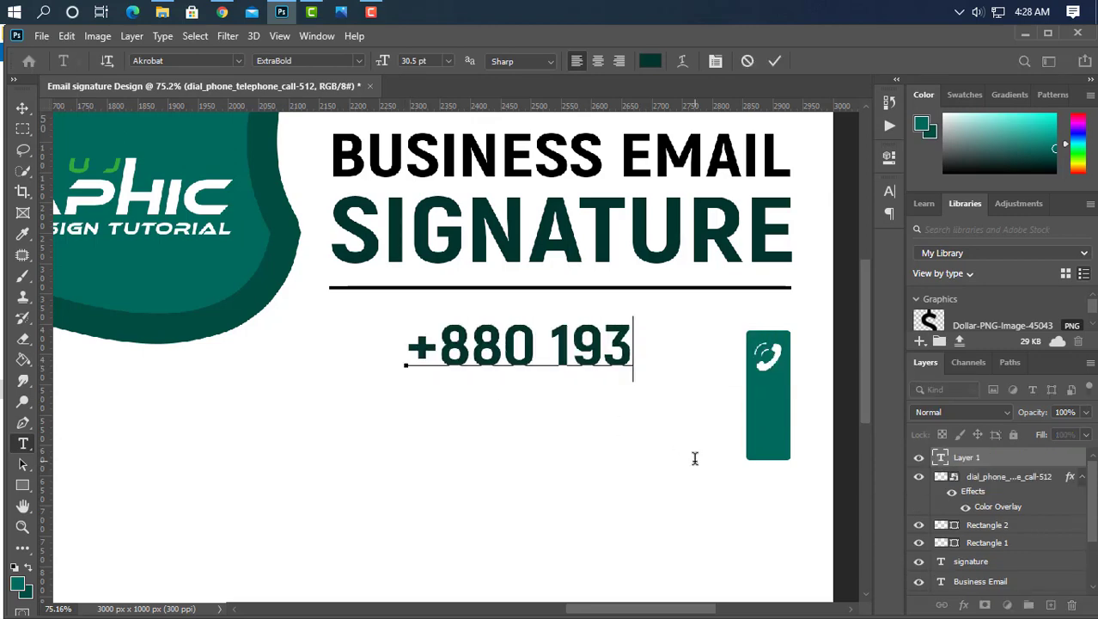
{"action": "left_click", "coordinate": [774, 61]}
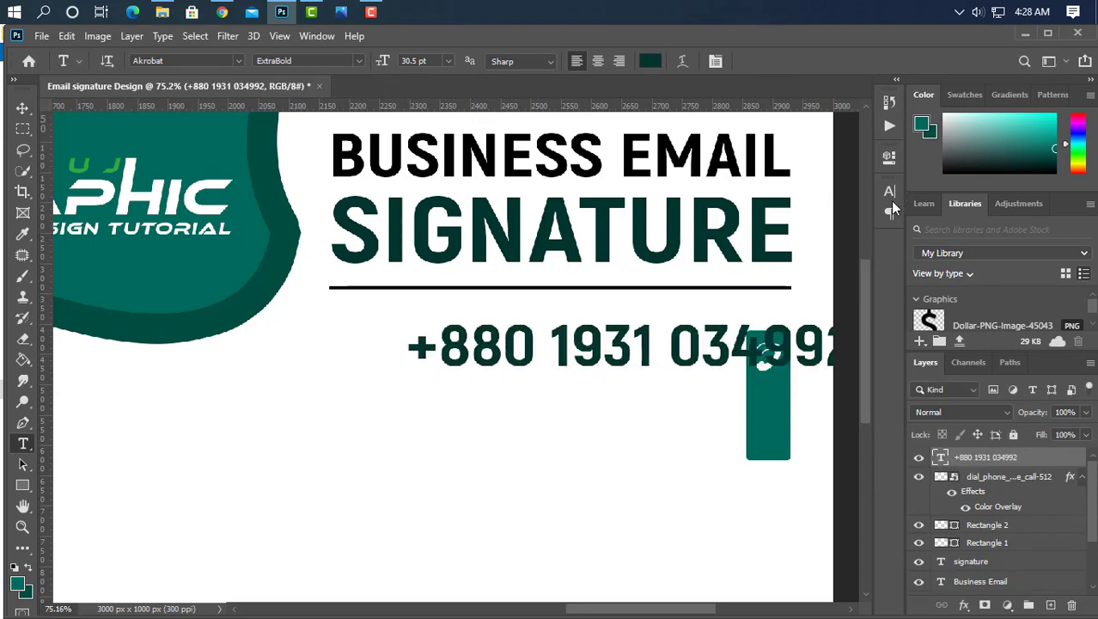
- Make the phone number SemiBold, shrink it, and place it beside the phone icon
{"action": "left_click", "coordinate": [890, 196]}
{"action": "left_click", "coordinate": [863, 214]}
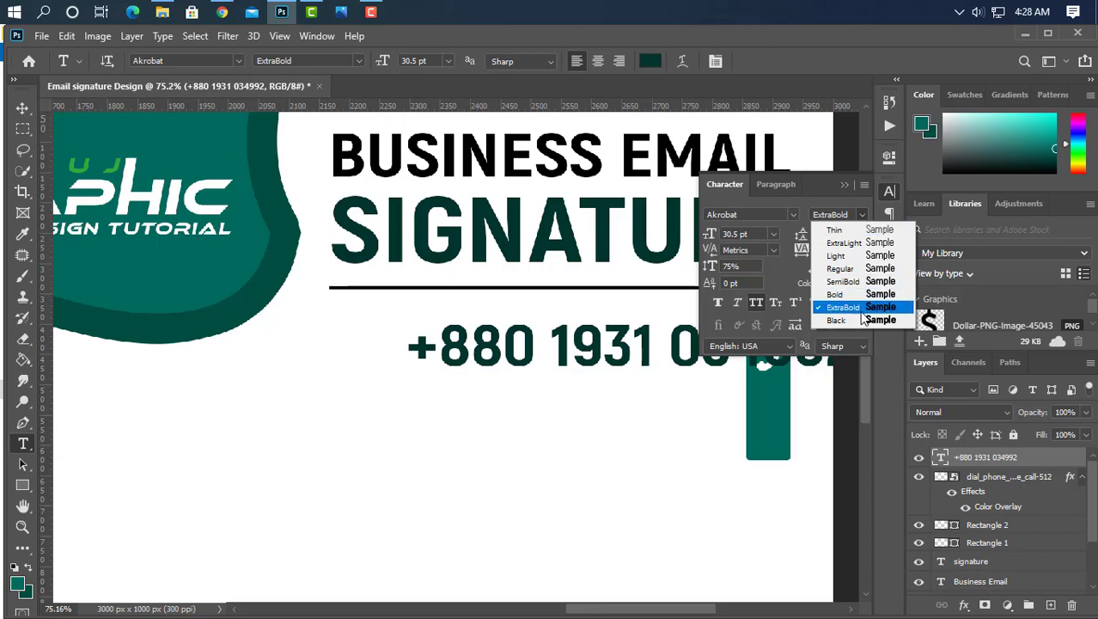
{"action": "left_click", "coordinate": [857, 290]}
{"action": "left_click", "coordinate": [843, 186]}
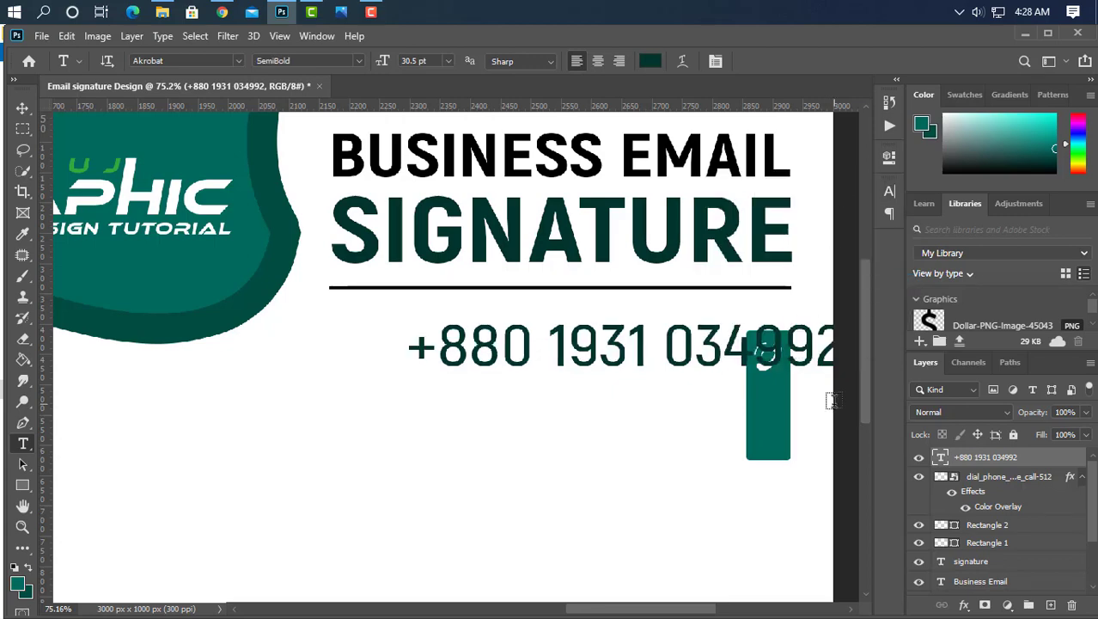
{"action": "key", "text": "ctrl+t"}
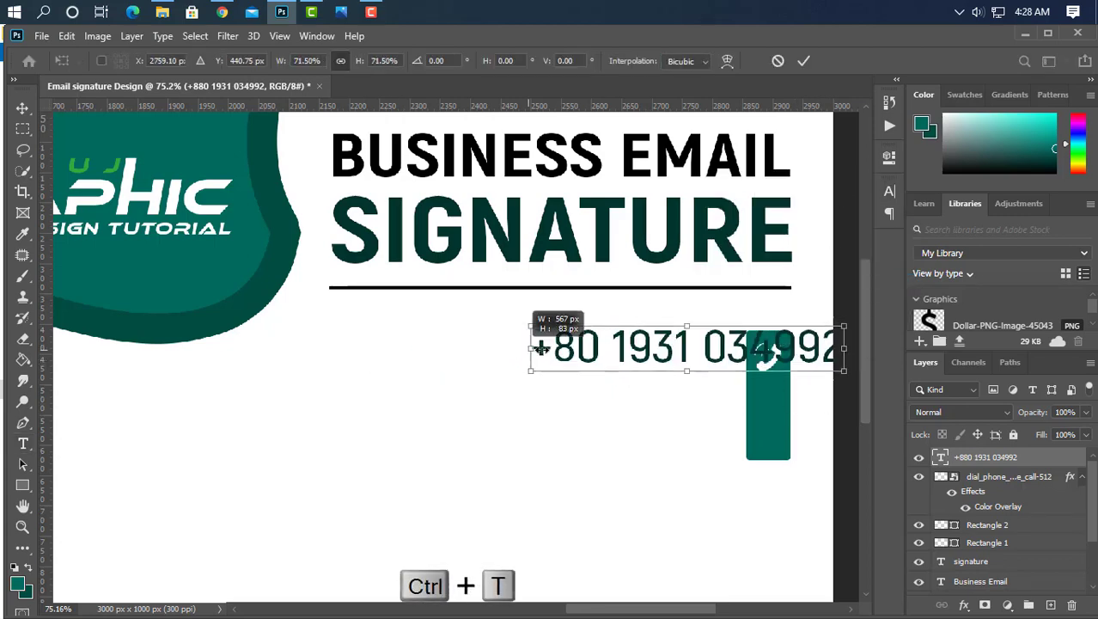
{"action": "left_click_drag", "start_coordinate": [403, 345], "coordinate": [549, 345]}
{"action": "mouse_move", "coordinate": [748, 344]}
{"action": "left_mouse_down"}
{"action": "mouse_move", "coordinate": [639, 343]}
{"action": "mouse_move", "coordinate": [709, 350]}
{"action": "left_mouse_up"}
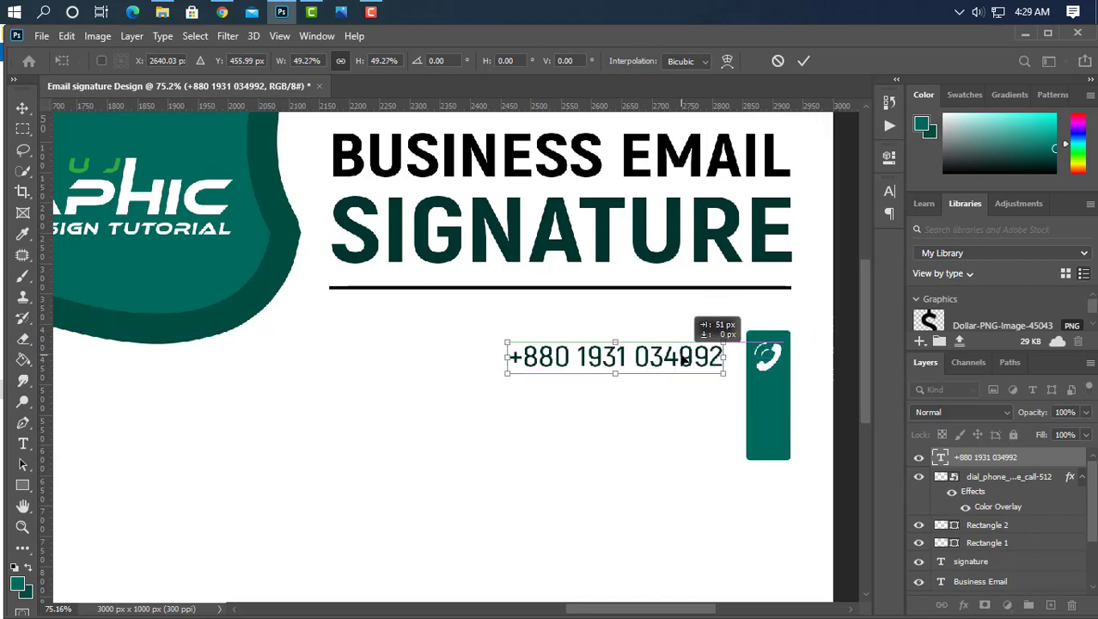
{"action": "left_click", "coordinate": [803, 60]}
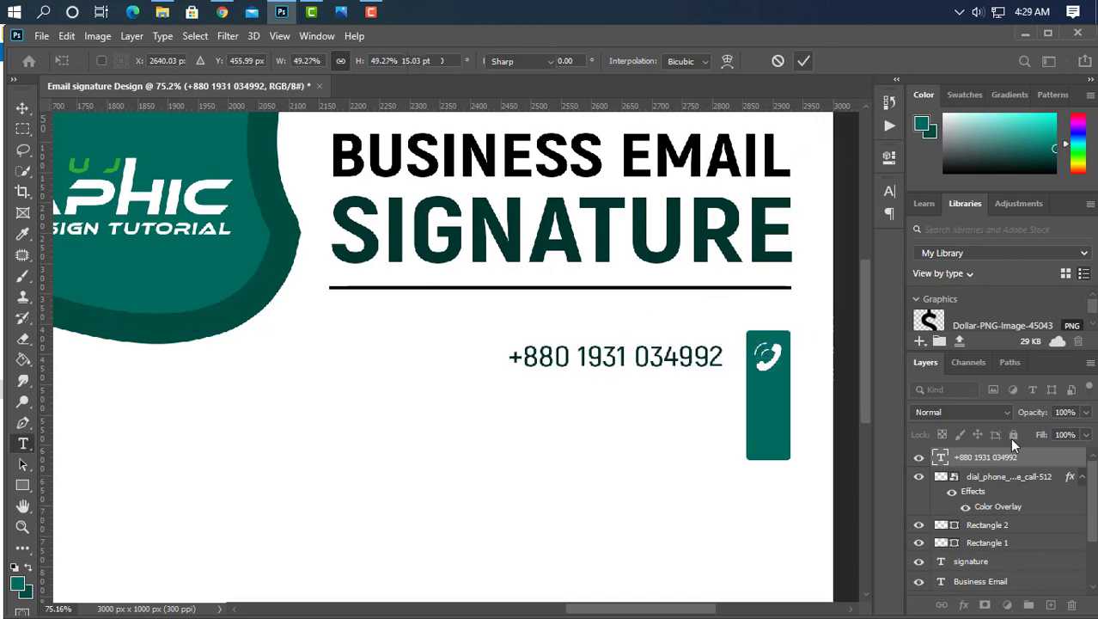
- Set the phone number's text colour to black
{"action": "left_click", "coordinate": [889, 191]}
{"action": "left_click", "coordinate": [847, 283]}
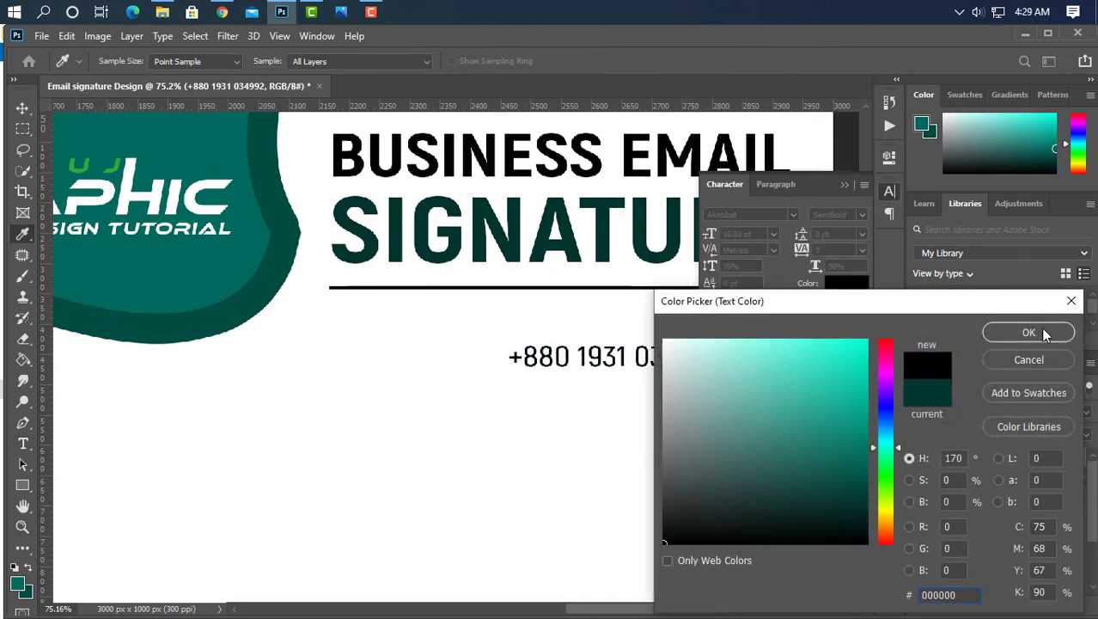
{"action": "left_click", "coordinate": [1028, 333]}
{"action": "left_click", "coordinate": [842, 184]}
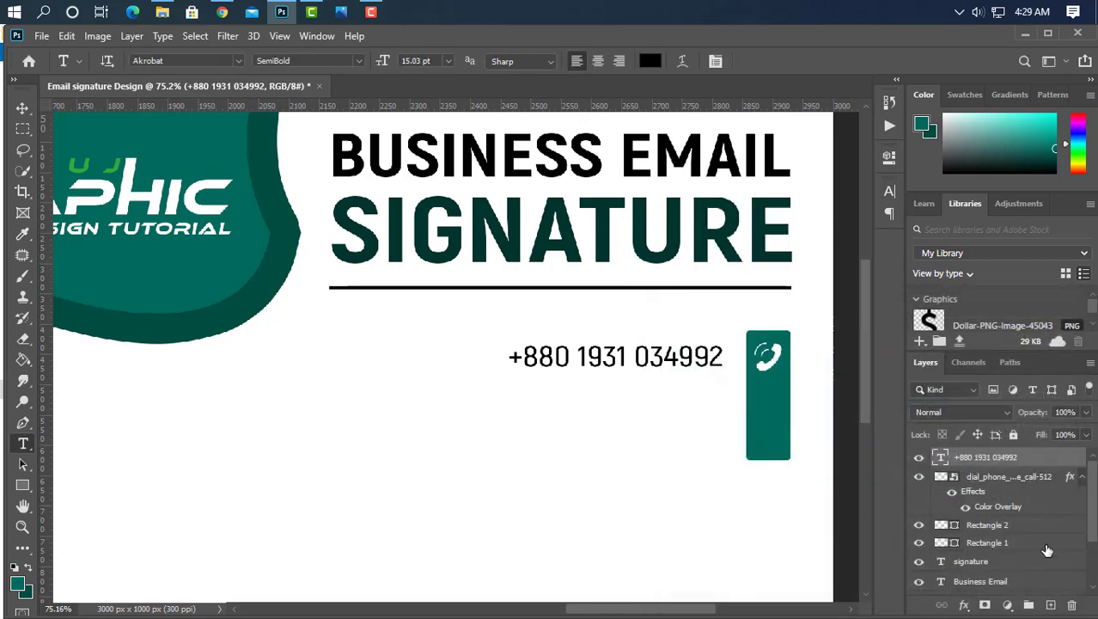
- Group the phone number with its icon as Group 3, then duplicate it and nudge the copy below
{"action": "left_click", "coordinate": [1019, 484], "text": "shift"}
{"action": "left_click", "coordinate": [1028, 604]}
{"action": "key", "text": "v"}
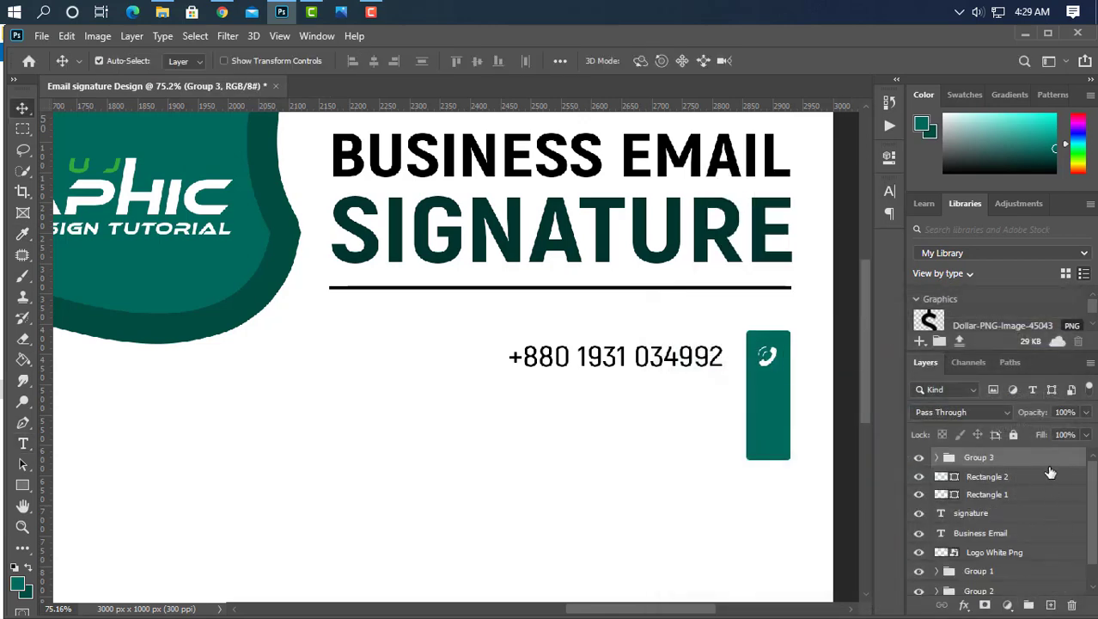
{"action": "mouse_move", "coordinate": [1050, 464]}
{"action": "left_mouse_down"}
{"action": "mouse_move", "coordinate": [1043, 589]}
{"action": "mouse_move", "coordinate": [1052, 604]}
{"action": "left_mouse_up"}
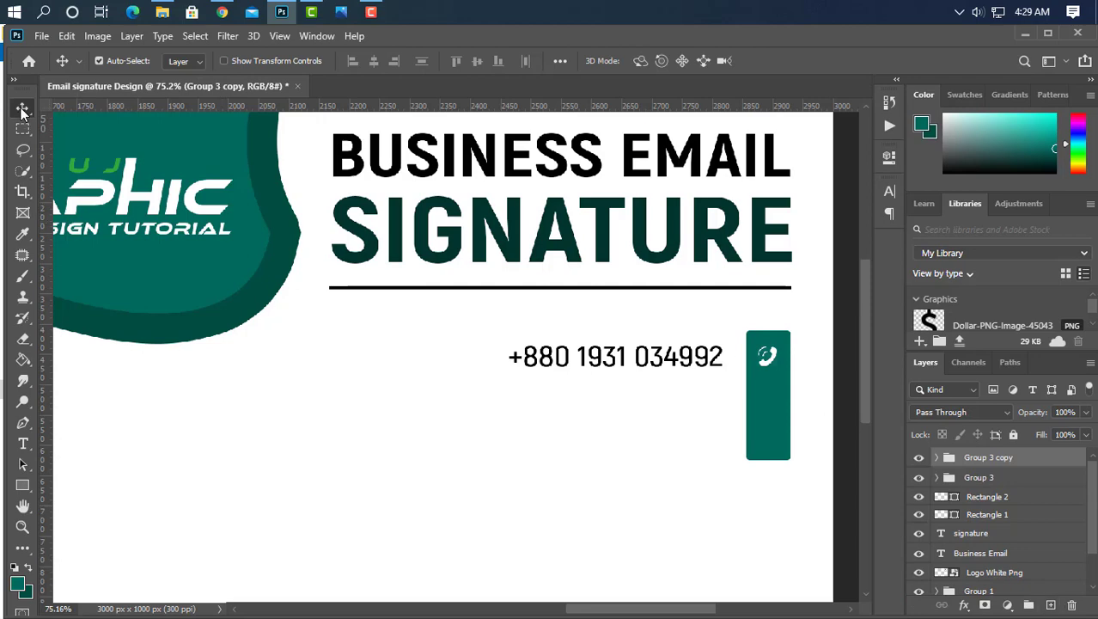
{"action": "key", "text": "shift+Down"}
{"action": "key", "text": "shift+Down"}
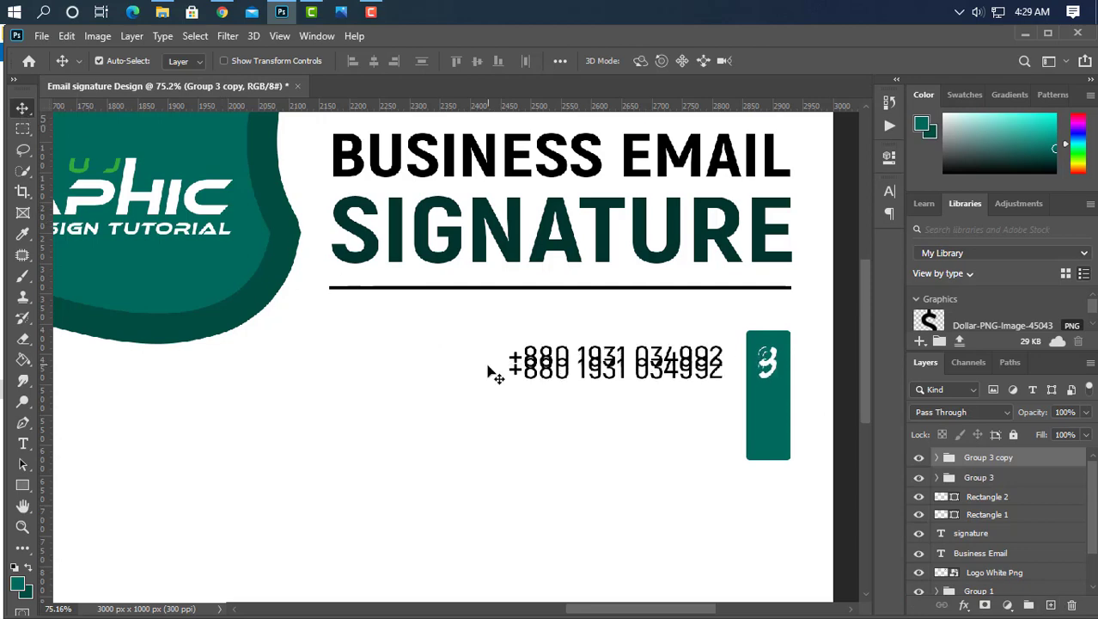
{"action": "key", "text": "shift+Down"}
{"action": "key", "text": "shift+Down"}
{"action": "key", "text": "shift+Down"}
{"action": "key", "text": "shift+Down"}
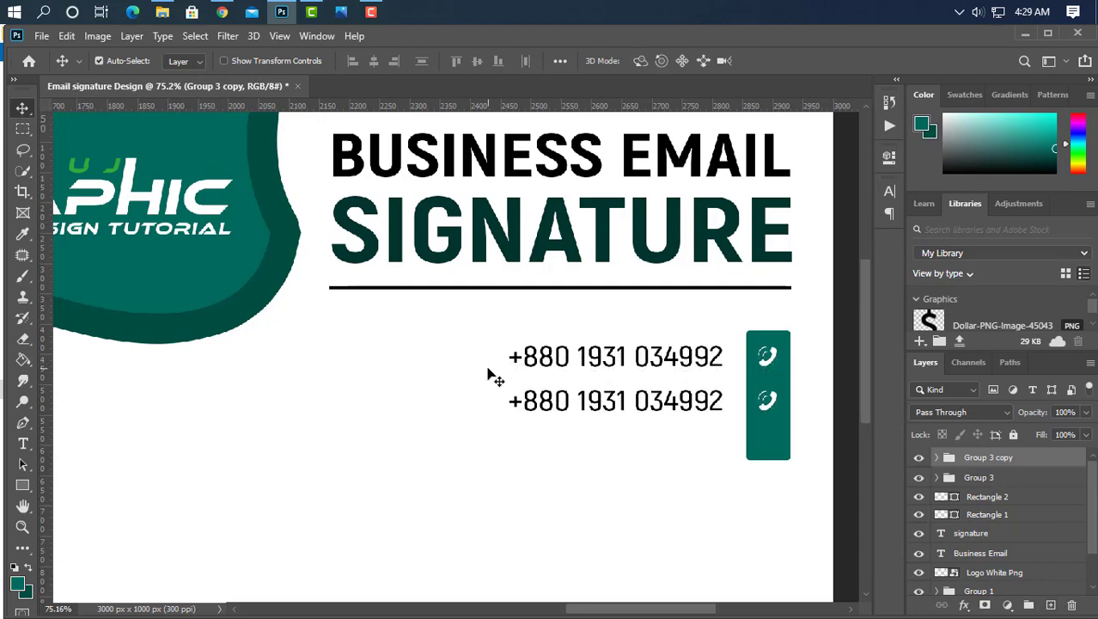
{"action": "key", "text": "Up"}
{"action": "key", "text": "Up"}
{"action": "key", "text": "Up"}
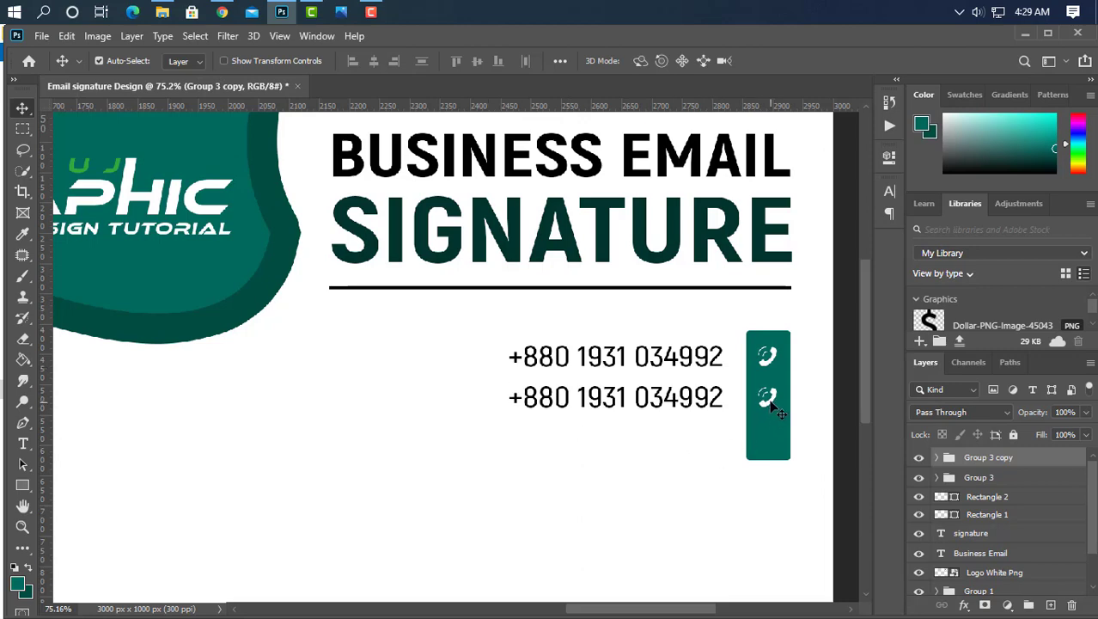
{"action": "left_click", "coordinate": [778, 413]}
{"action": "left_click", "coordinate": [281, 12]}
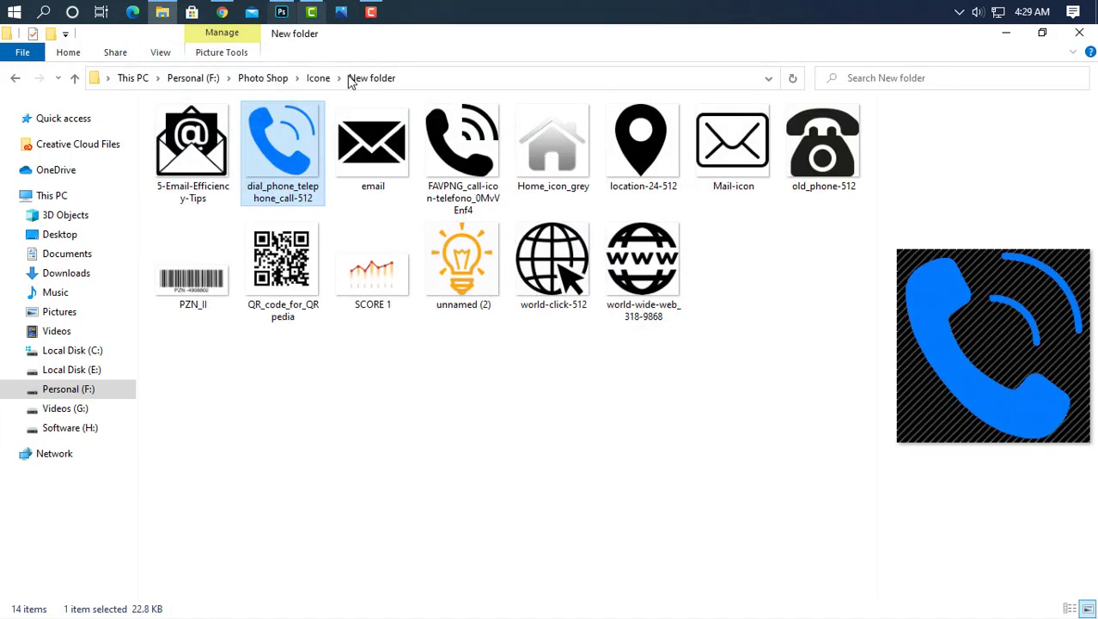
- Place the email envelope icon, shrunk small, below the phone icon in the teal bar
{"action": "mouse_move", "coordinate": [234, 167]}
{"action": "left_mouse_down"}
{"action": "mouse_move", "coordinate": [280, 11]}
{"action": "mouse_move", "coordinate": [607, 417]}
{"action": "left_mouse_up"}
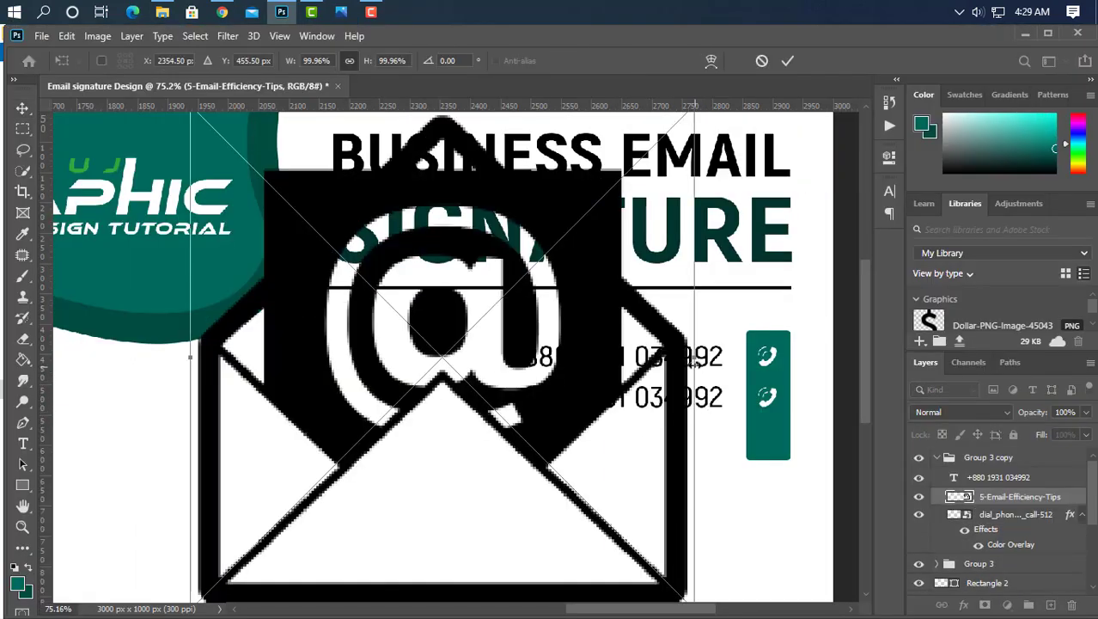
{"action": "left_click_drag", "start_coordinate": [694, 361], "coordinate": [777, 357]}
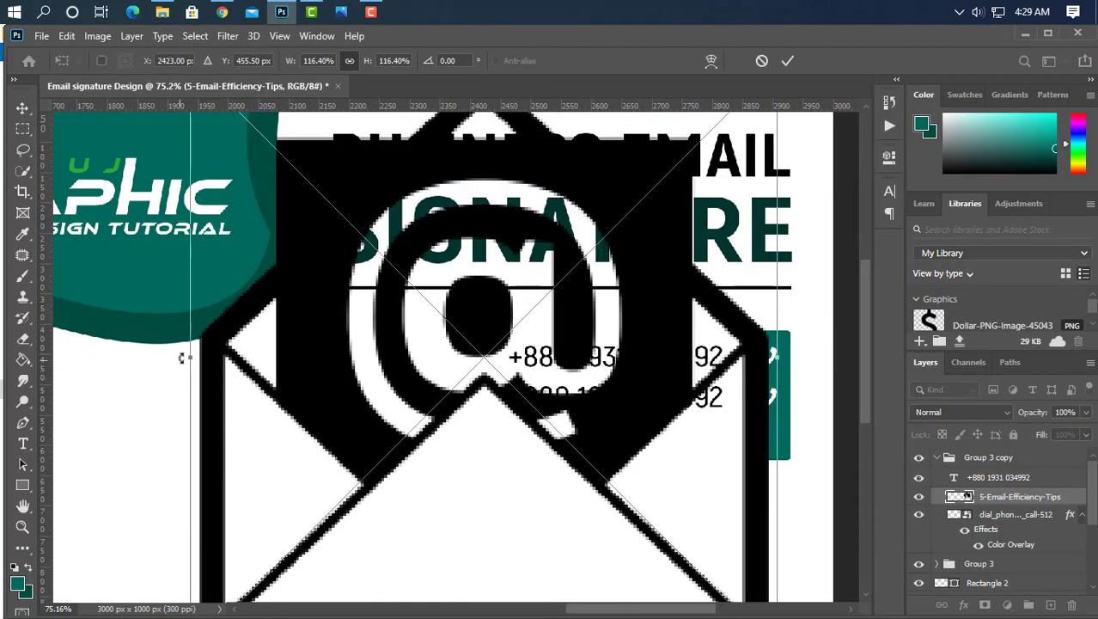
{"action": "left_click_drag", "start_coordinate": [209, 355], "coordinate": [760, 403]}
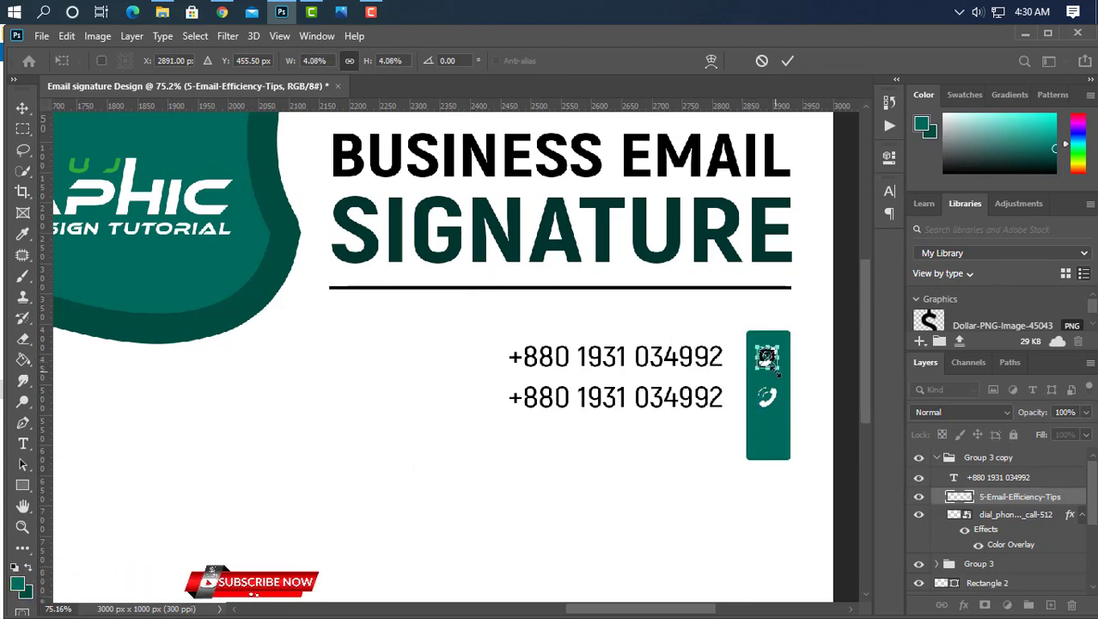
{"action": "scroll", "coordinate": [768, 359], "scroll_direction": "up", "scroll_amount": 3}
{"action": "left_click_drag", "start_coordinate": [762, 341], "coordinate": [760, 414]}
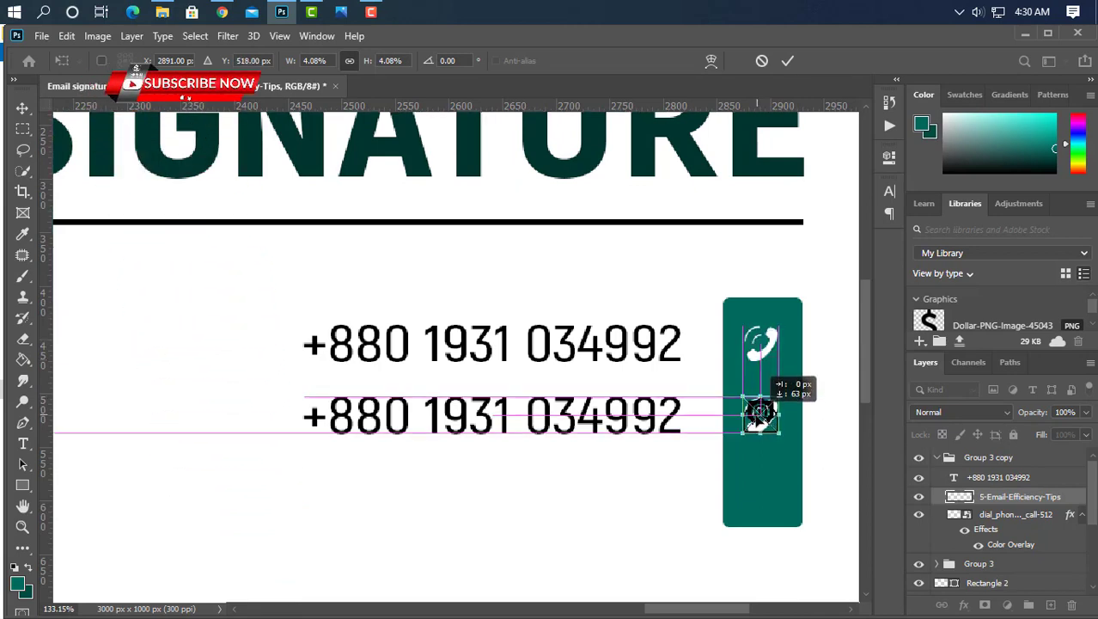
{"action": "left_click", "coordinate": [787, 60]}
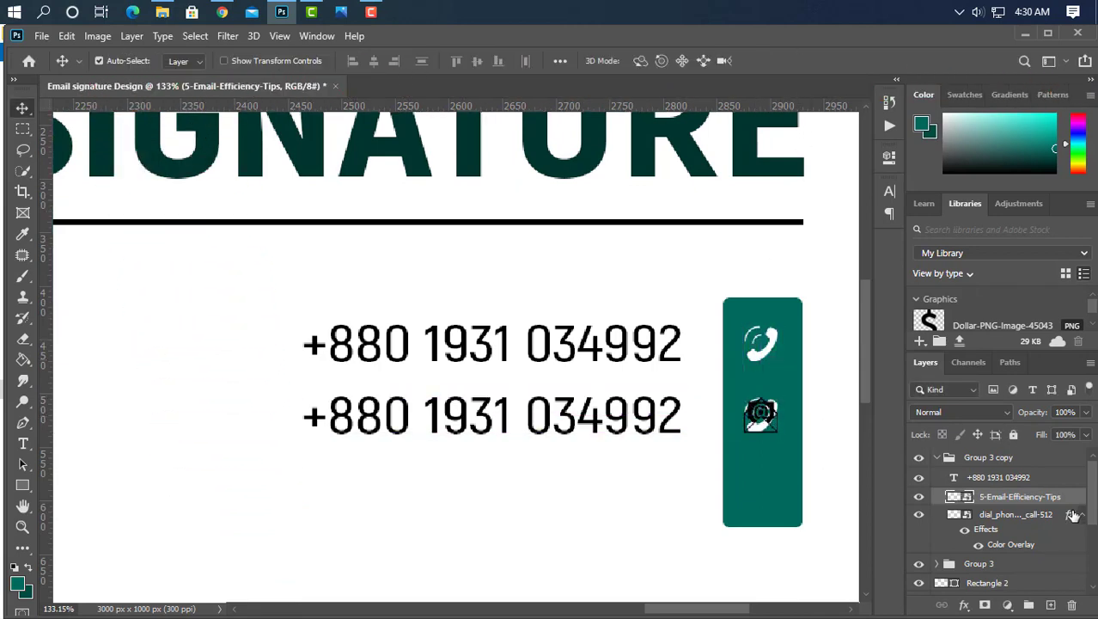
- Turn the email icon white with a Color Overlay and delete the copied phone icon
{"action": "double_click", "coordinate": [1074, 563]}
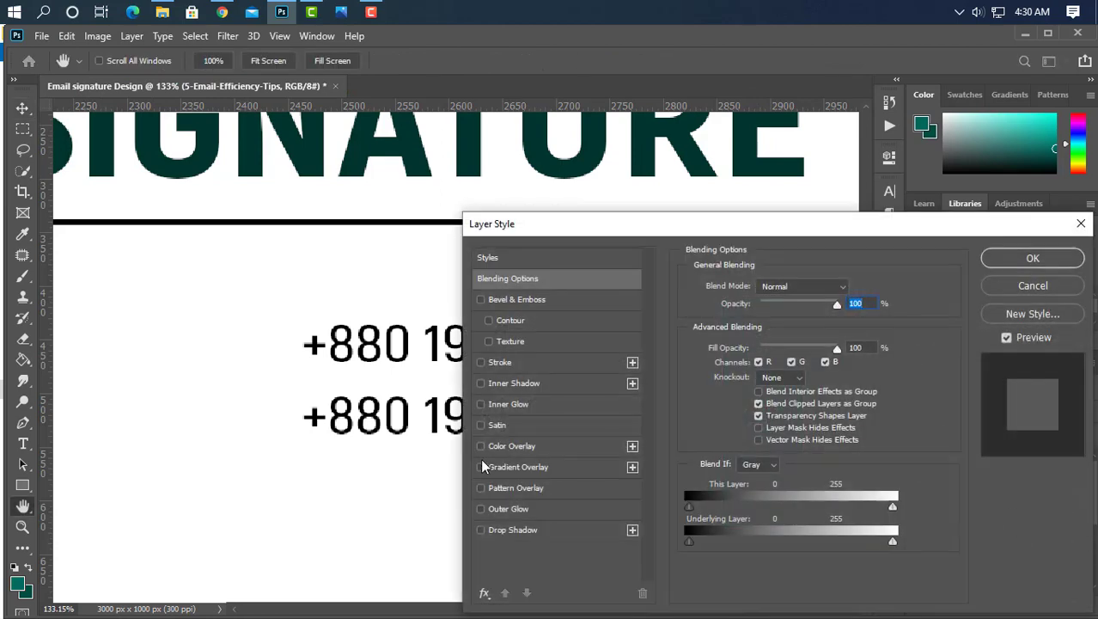
{"action": "left_click", "coordinate": [570, 446]}
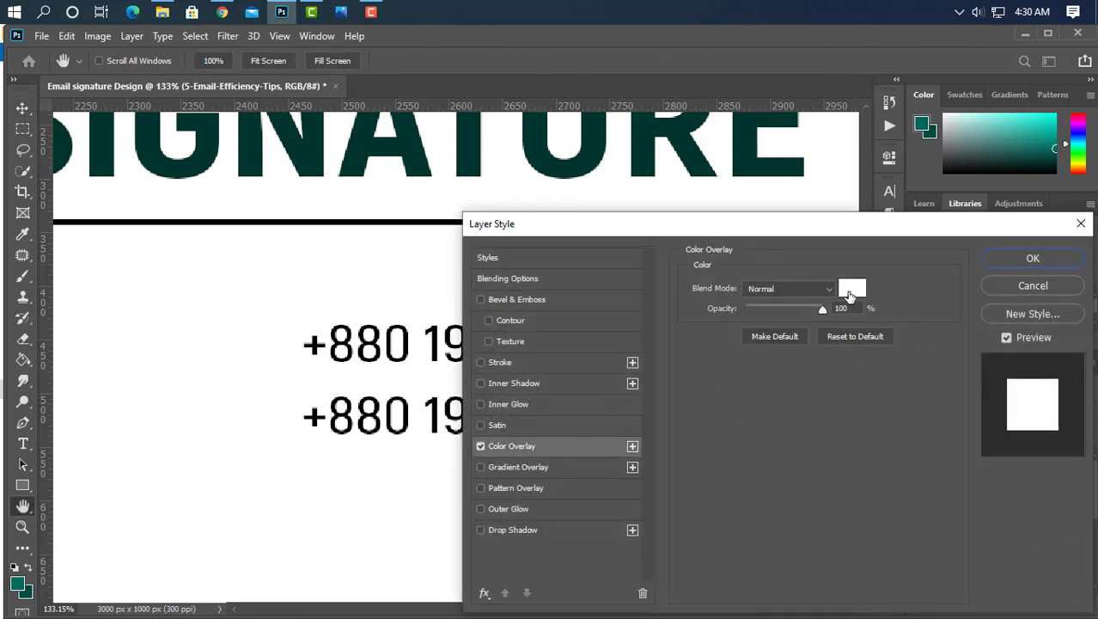
{"action": "left_click", "coordinate": [1032, 257]}
{"action": "left_click_drag", "start_coordinate": [1044, 546], "coordinate": [1074, 605]}
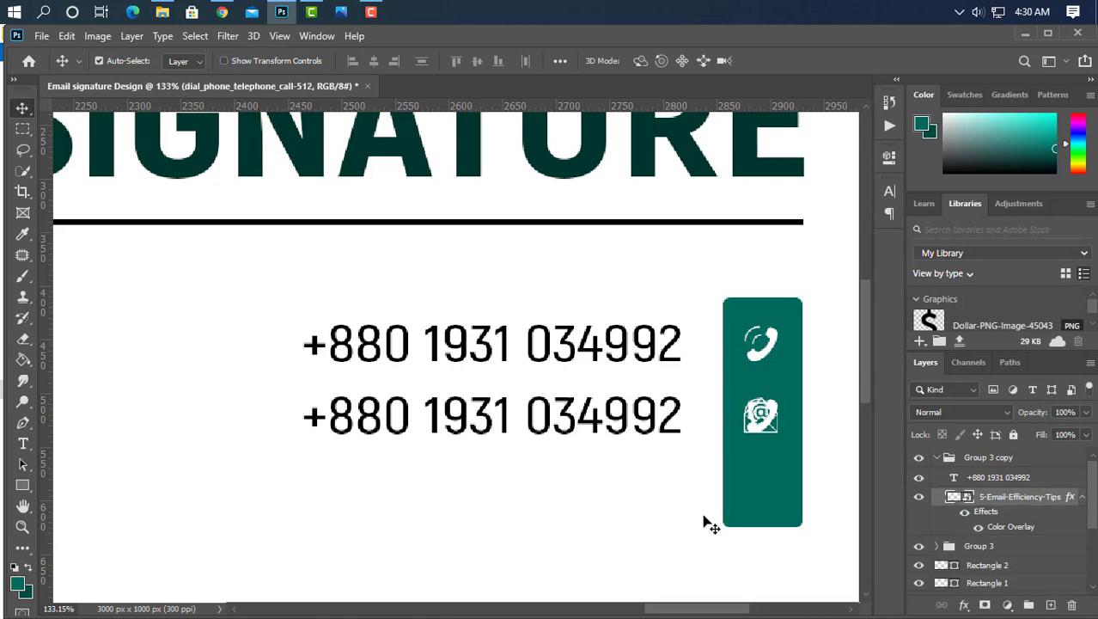
{"action": "left_click", "coordinate": [24, 444]}
- Replace the second contact line with the email address and turn off All Caps
{"action": "left_click_drag", "start_coordinate": [306, 415], "coordinate": [722, 421]}
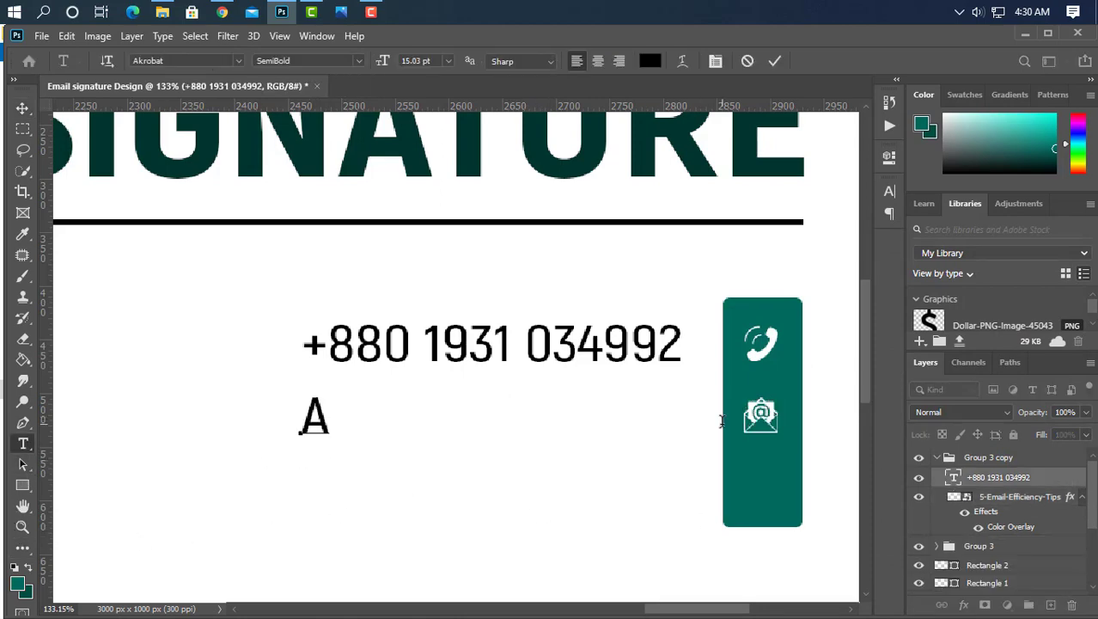
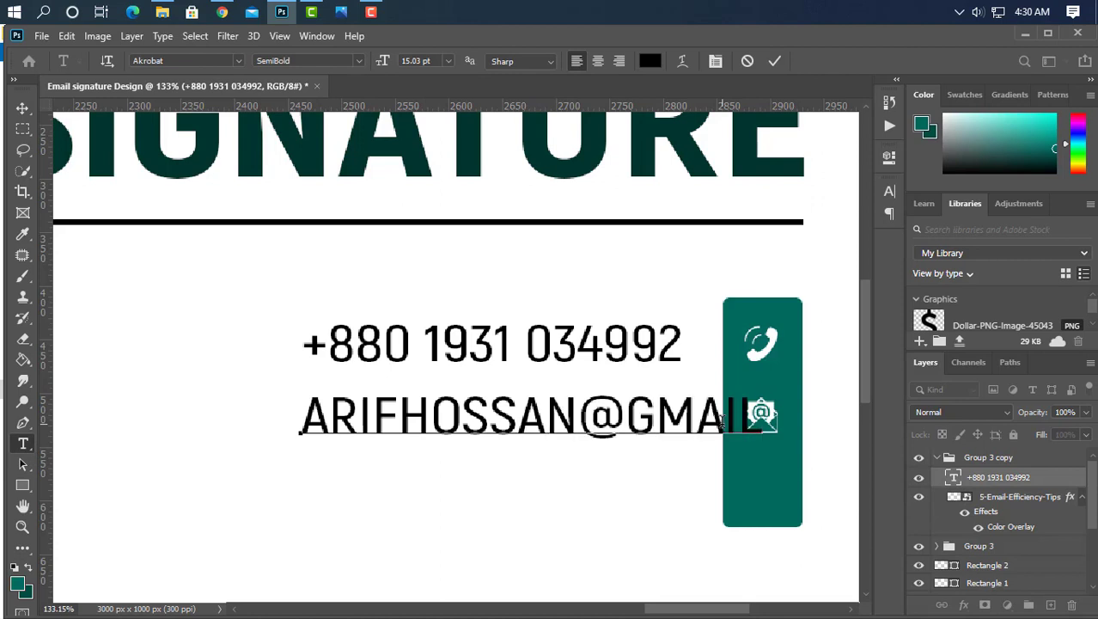
{"action": "left_click", "coordinate": [773, 62]}
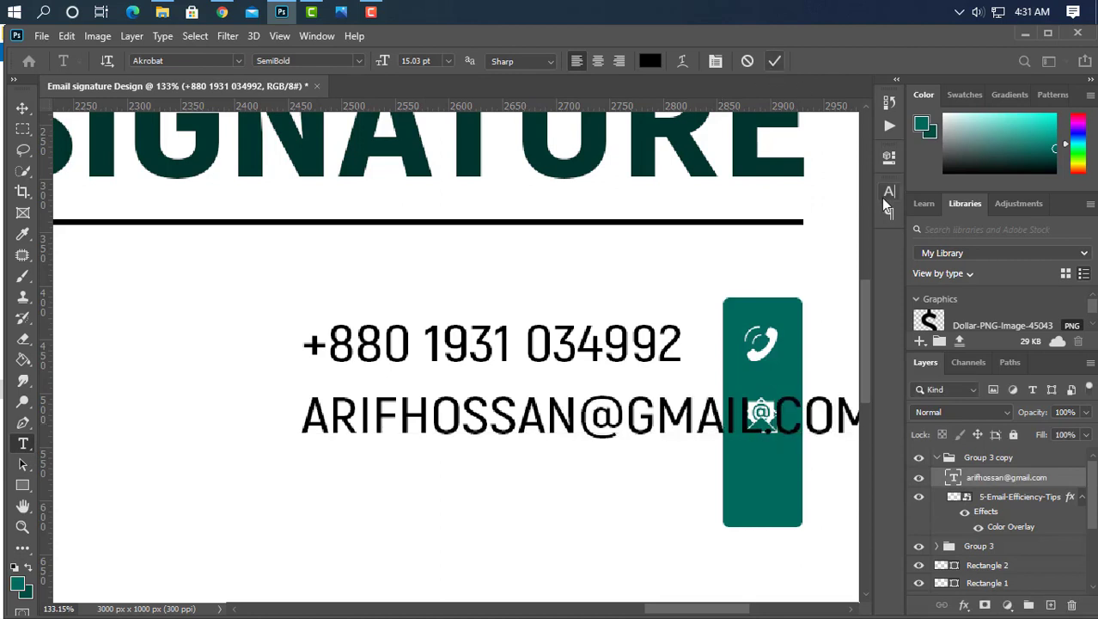
{"action": "left_click", "coordinate": [889, 190]}
{"action": "left_click", "coordinate": [757, 302]}
{"action": "left_click", "coordinate": [844, 186]}
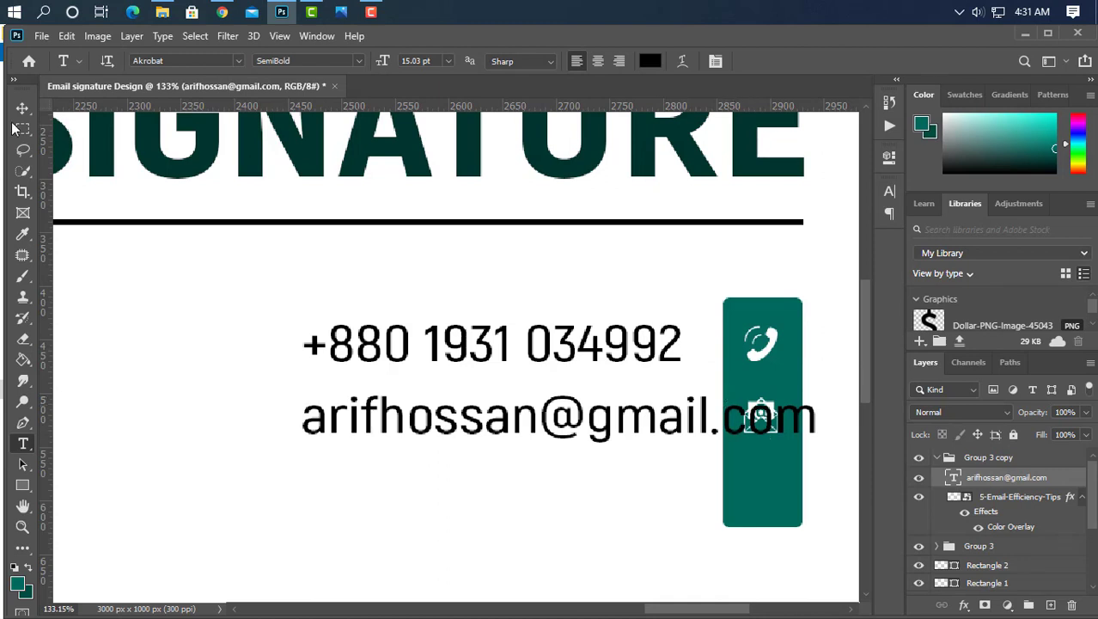
- Shift the email line left to align with the phone number, then duplicate its row group
{"action": "left_click", "coordinate": [22, 109]}
{"action": "key", "text": "shift+Left"}
{"action": "key", "text": "shift+Left"}
{"action": "key", "text": "shift+Left"}
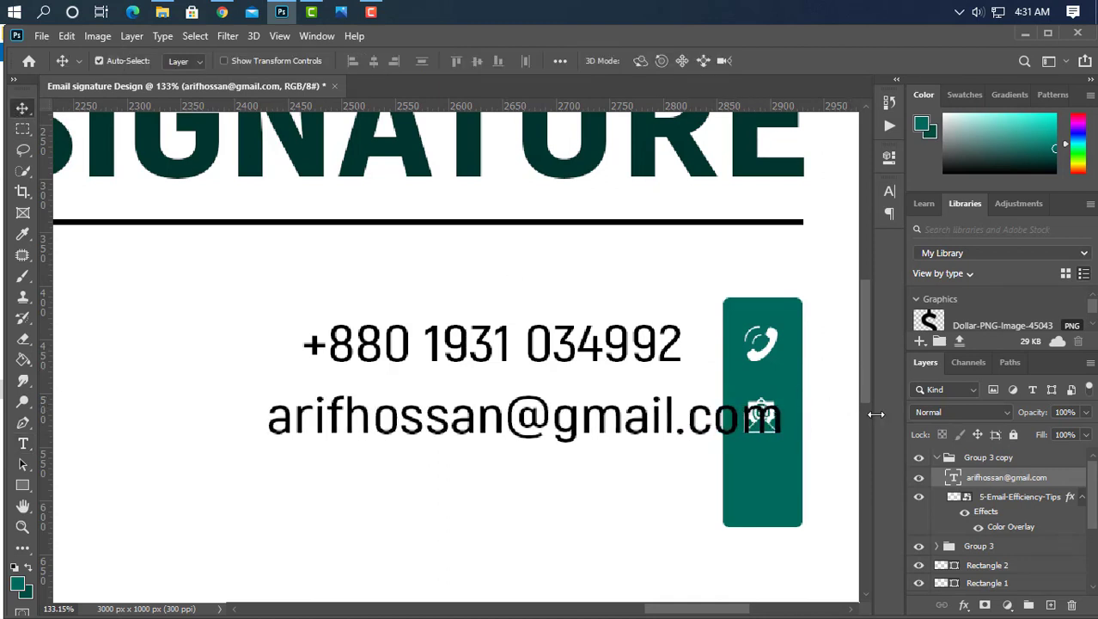
{"action": "key", "text": "shift+Left"}
{"action": "key", "text": "shift+Left"}
{"action": "key", "text": "shift+Left"}
{"action": "key", "text": "shift+Left"}
{"action": "key", "text": "shift+Left"}
{"action": "key", "text": "shift+Left"}
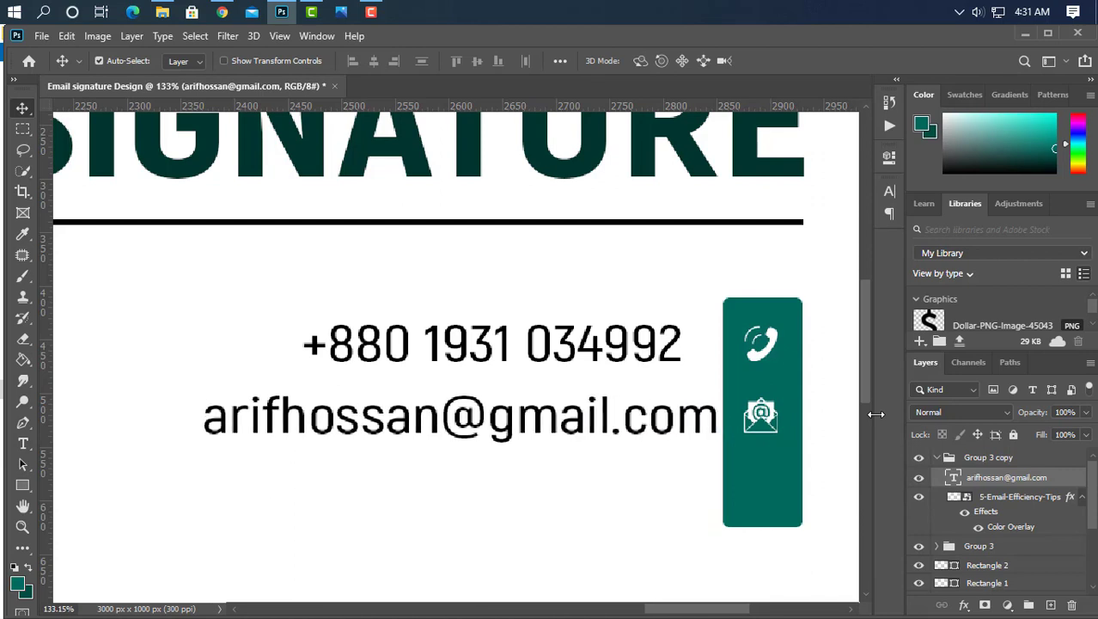
{"action": "key", "text": "shift+Left"}
{"action": "key", "text": "shift+Left"}
{"action": "key", "text": "shift+Left"}
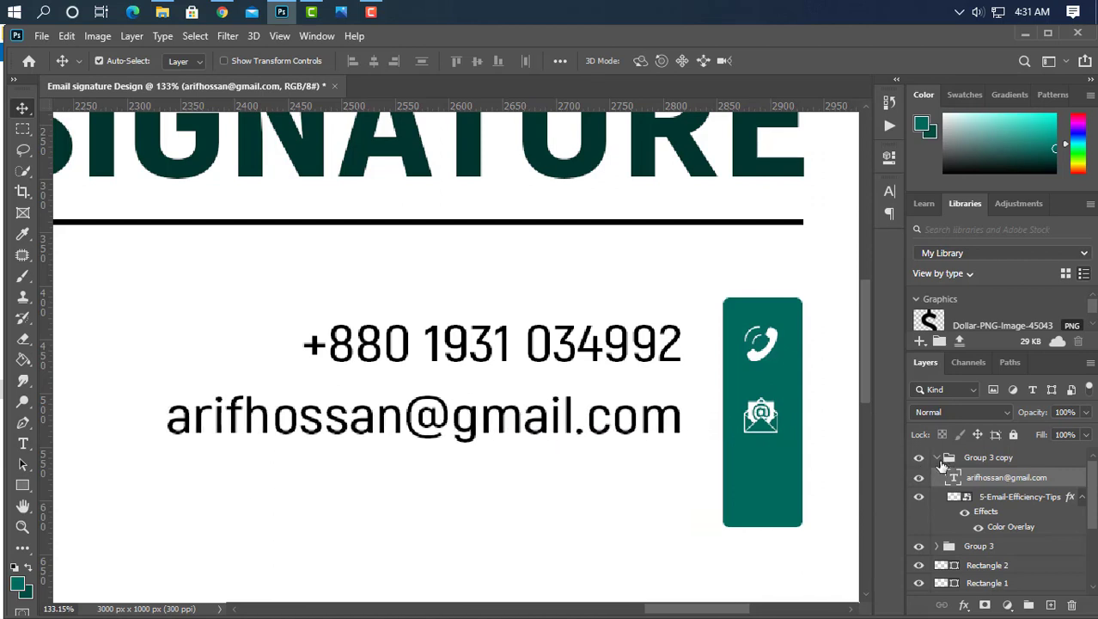
{"action": "left_click", "coordinate": [938, 459]}
{"action": "left_click_drag", "start_coordinate": [1042, 465], "coordinate": [1050, 605]}
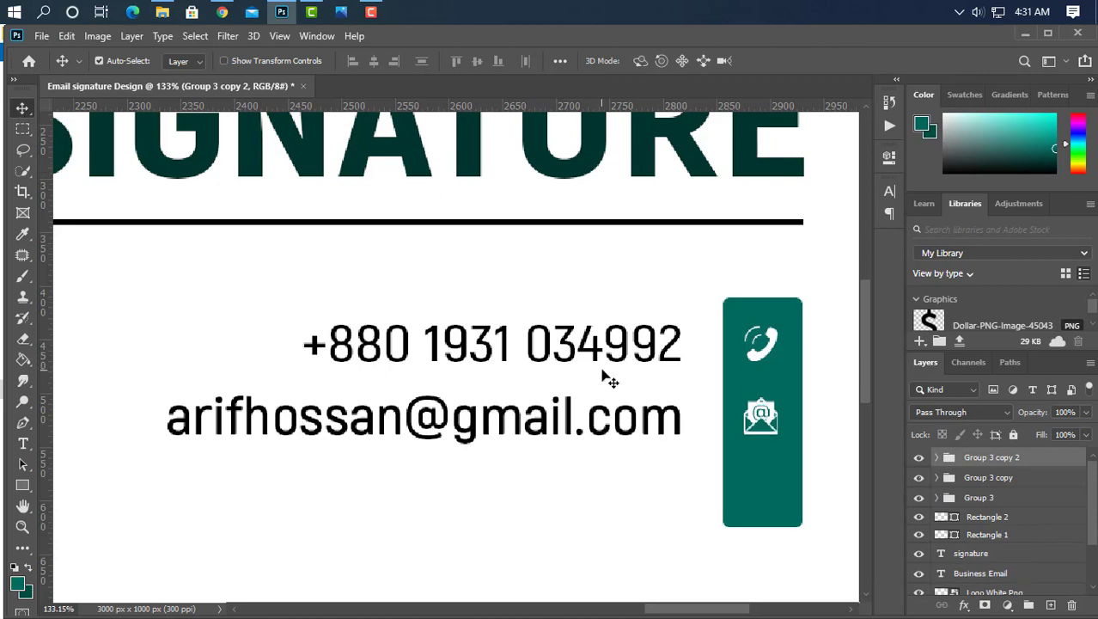
- Move the duplicated email row below the original and select Rectangle 2
{"action": "key", "text": "shift+Down"}
{"action": "key", "text": "shift+Down"}
{"action": "key", "text": "shift+Down"}
{"action": "key", "text": "shift+Down"}
{"action": "key", "text": "shift+Down"}
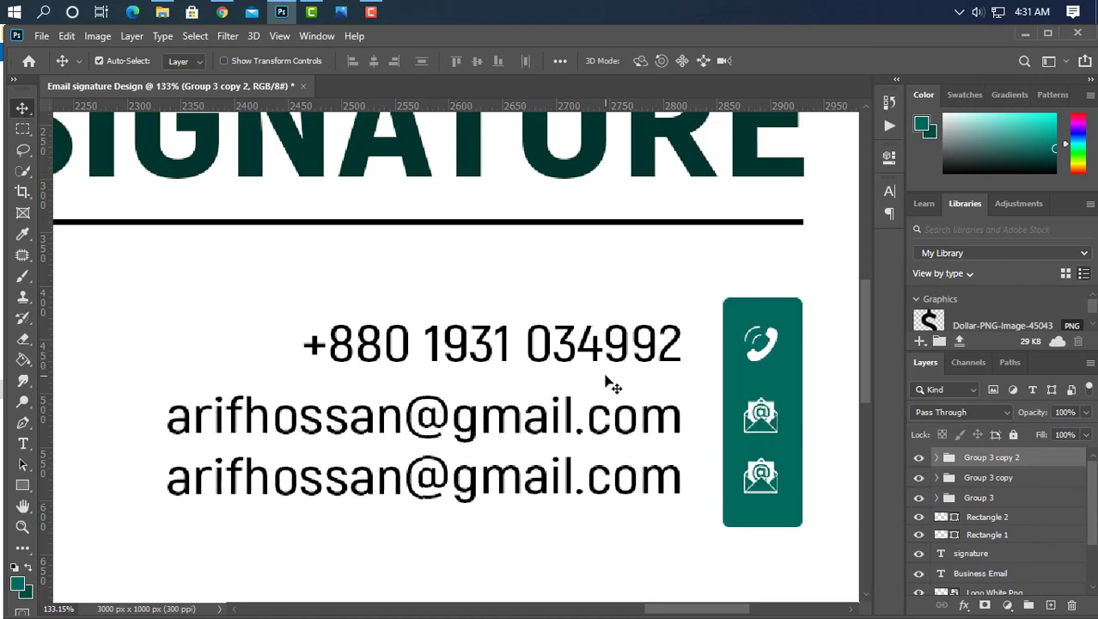
{"action": "key", "text": "shift+Down"}
{"action": "left_click", "coordinate": [760, 486]}
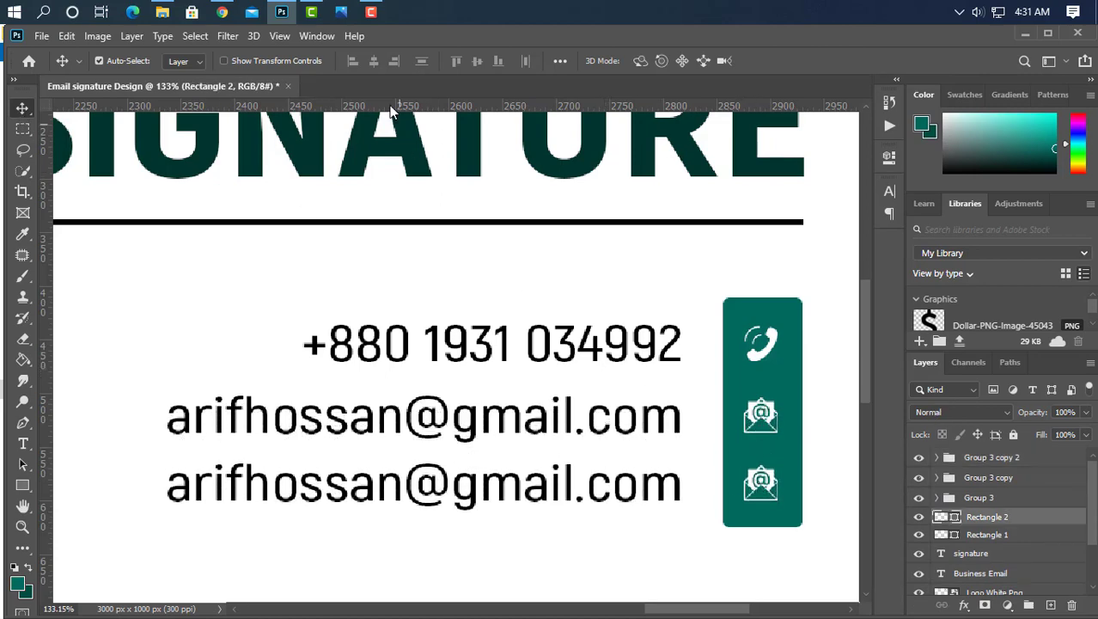
{"action": "left_click", "coordinate": [282, 12]}
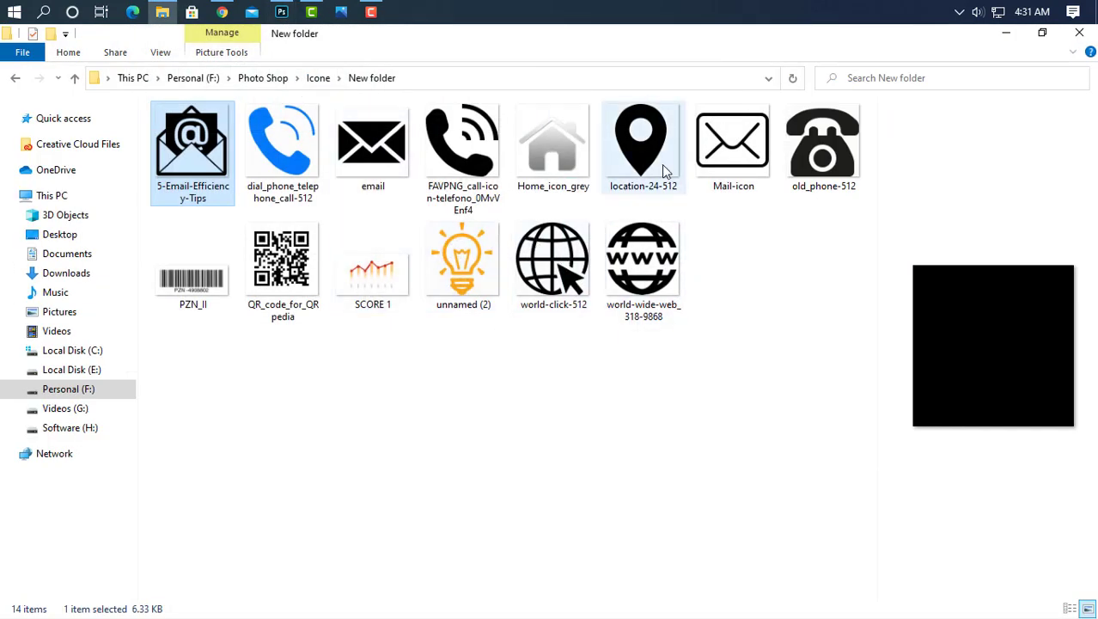
- Place the location pin icon, shrunk to icon size, on the third row of the teal bar
{"action": "mouse_move", "coordinate": [662, 164]}
{"action": "left_mouse_down"}
{"action": "mouse_move", "coordinate": [348, 30]}
{"action": "mouse_move", "coordinate": [792, 413]}
{"action": "left_mouse_up"}
{"action": "scroll", "coordinate": [584, 414], "scroll_direction": "down", "scroll_amount": 3}
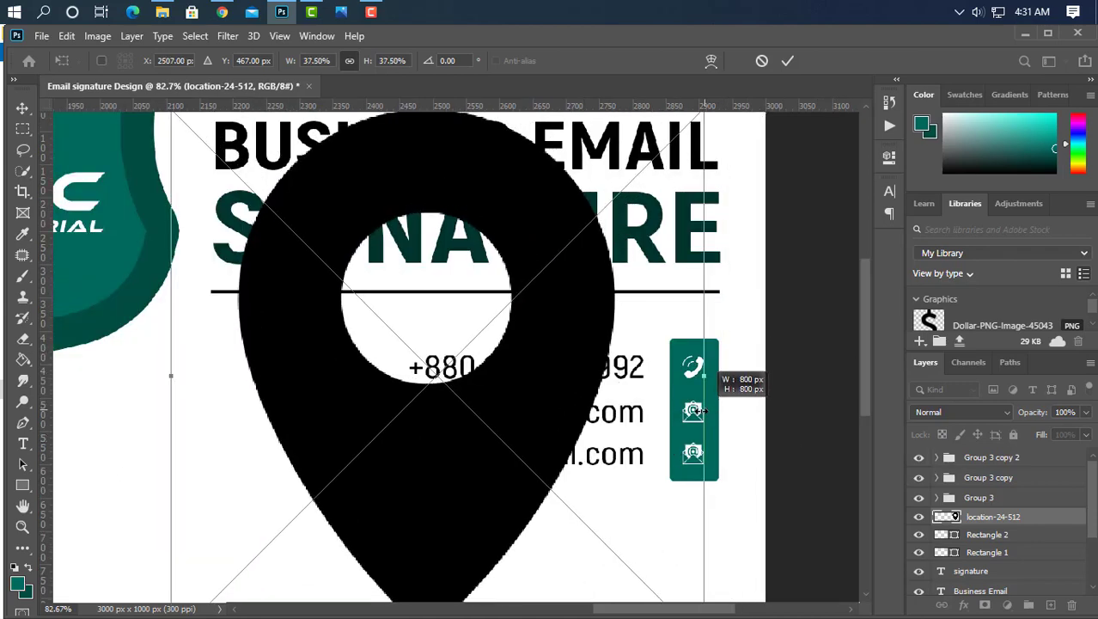
{"action": "left_click_drag", "start_coordinate": [838, 374], "coordinate": [705, 374]}
{"action": "left_click_drag", "start_coordinate": [182, 388], "coordinate": [666, 389]}
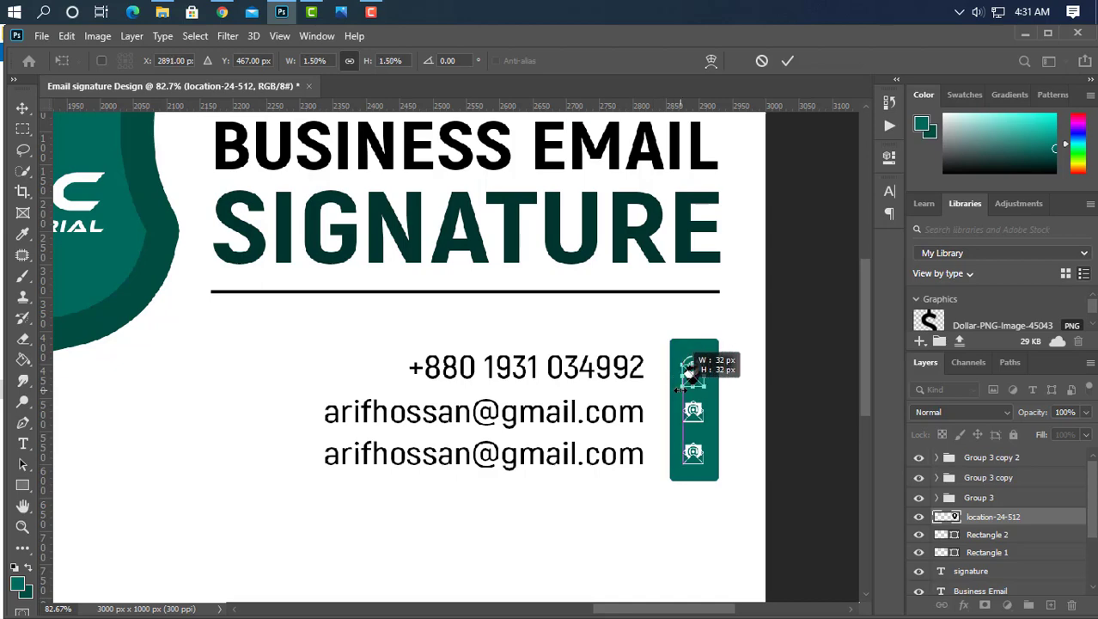
{"action": "left_click_drag", "start_coordinate": [666, 389], "coordinate": [681, 391]}
{"action": "scroll", "coordinate": [728, 488], "scroll_direction": "up", "scroll_amount": 2}
{"action": "scroll", "coordinate": [729, 488], "scroll_direction": "up", "scroll_amount": 3}
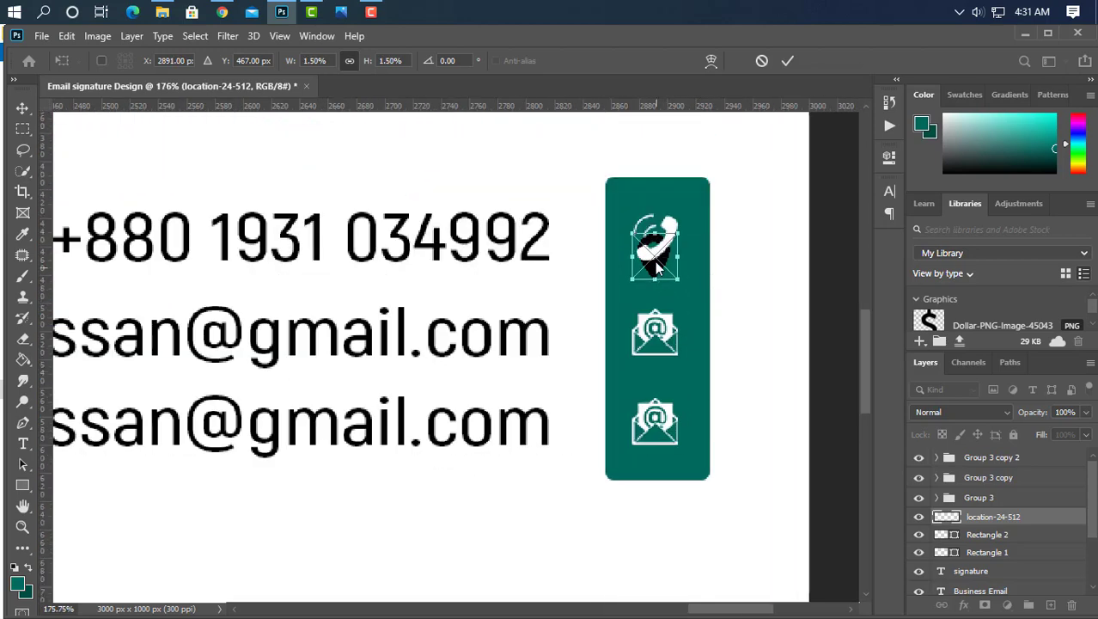
{"action": "left_click_drag", "start_coordinate": [655, 263], "coordinate": [655, 429]}
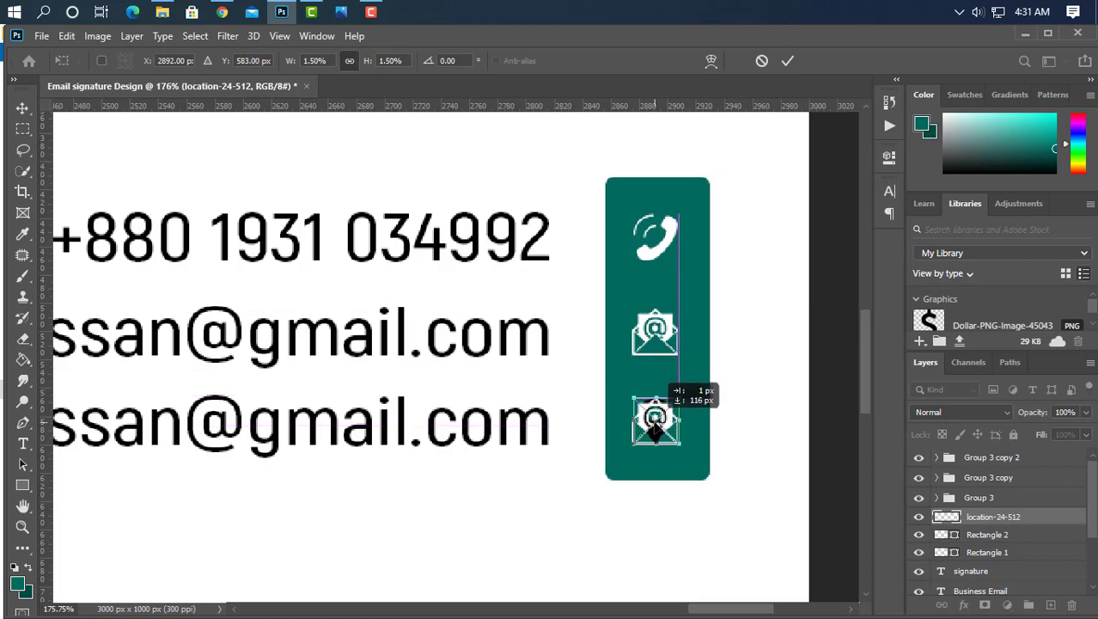
{"action": "left_click_drag", "start_coordinate": [655, 427], "coordinate": [655, 430]}
{"action": "left_click", "coordinate": [787, 60]}
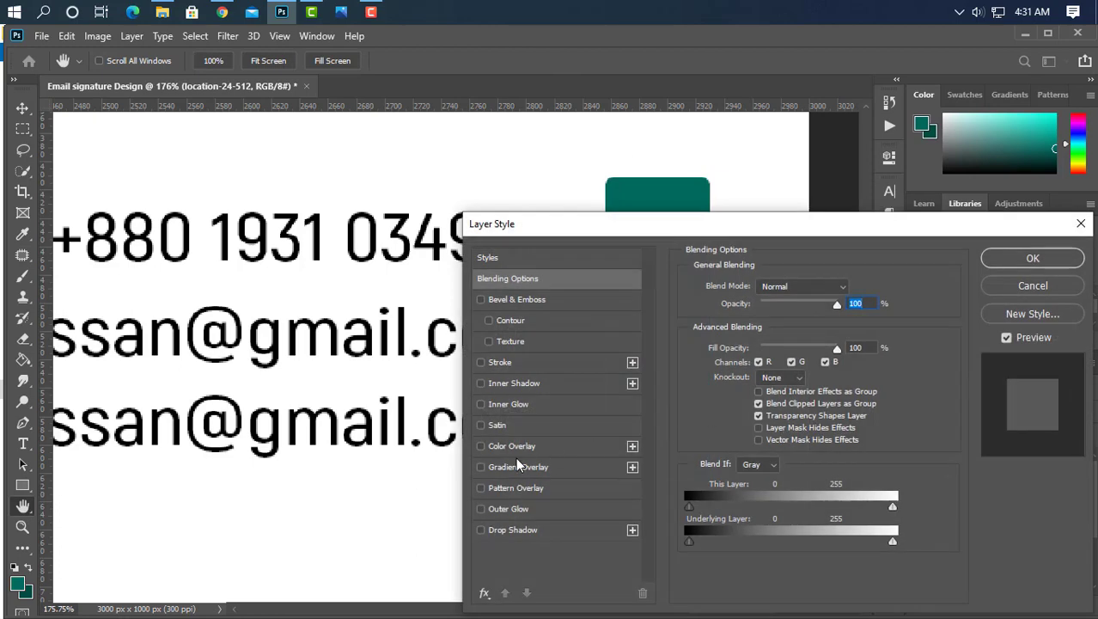
- Make the location pin white and move its layer into Group 3 copy 2
{"action": "left_click", "coordinate": [512, 446]}
{"action": "left_click", "coordinate": [1033, 260]}
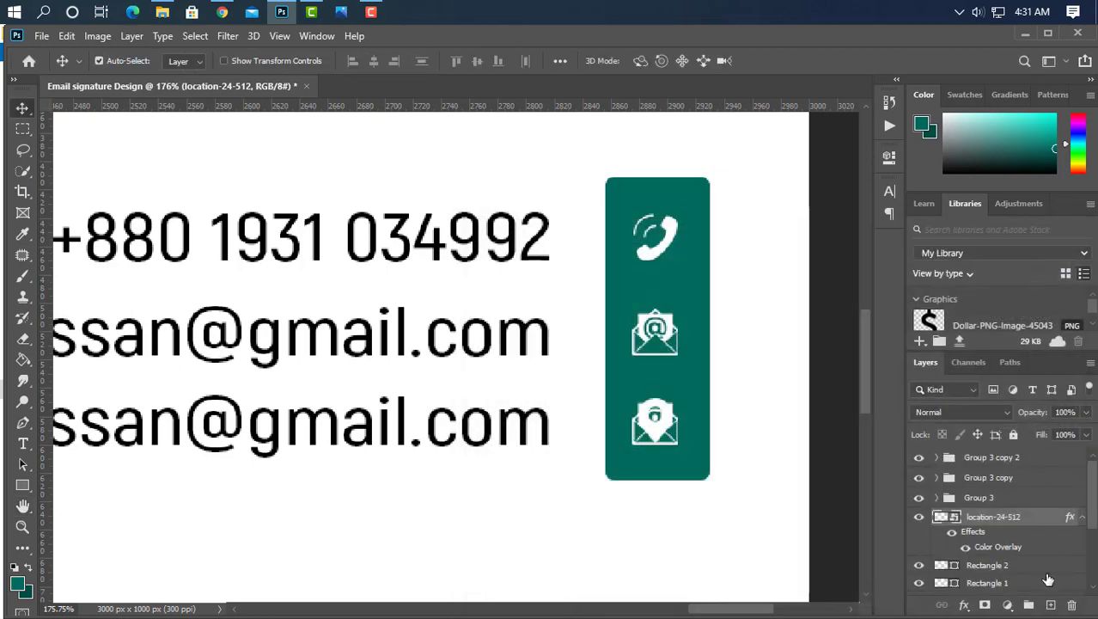
{"action": "left_click_drag", "start_coordinate": [1066, 498], "coordinate": [1074, 604]}
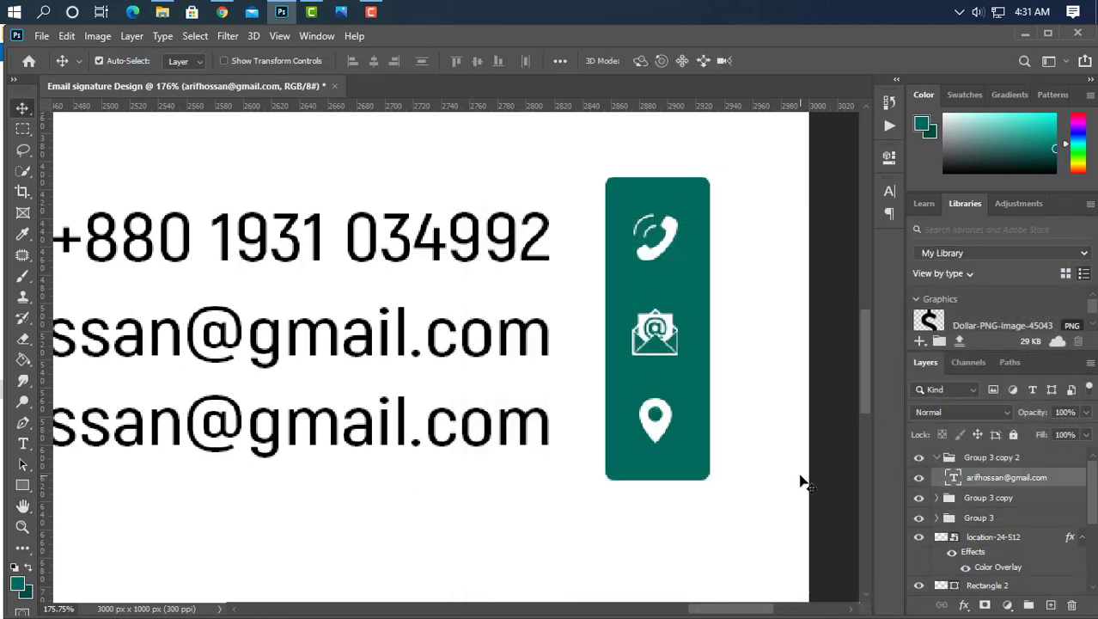
{"action": "left_click_drag", "start_coordinate": [1025, 539], "coordinate": [1034, 467]}
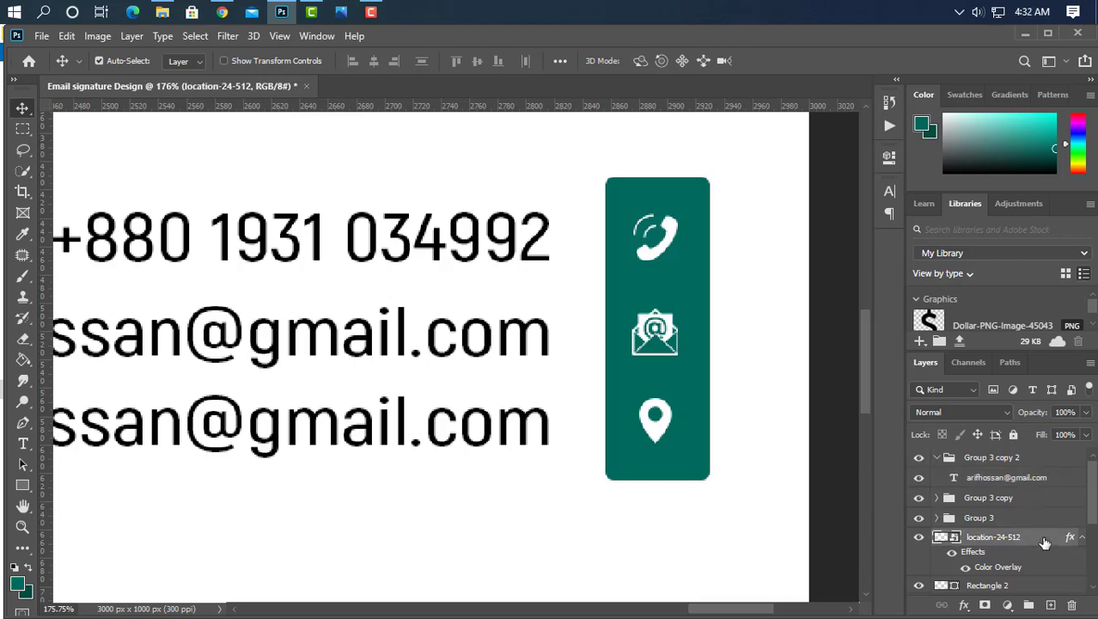
- Retype the third contact line as the two-line postal address
{"action": "scroll", "coordinate": [718, 501], "scroll_direction": "down", "scroll_amount": 2}
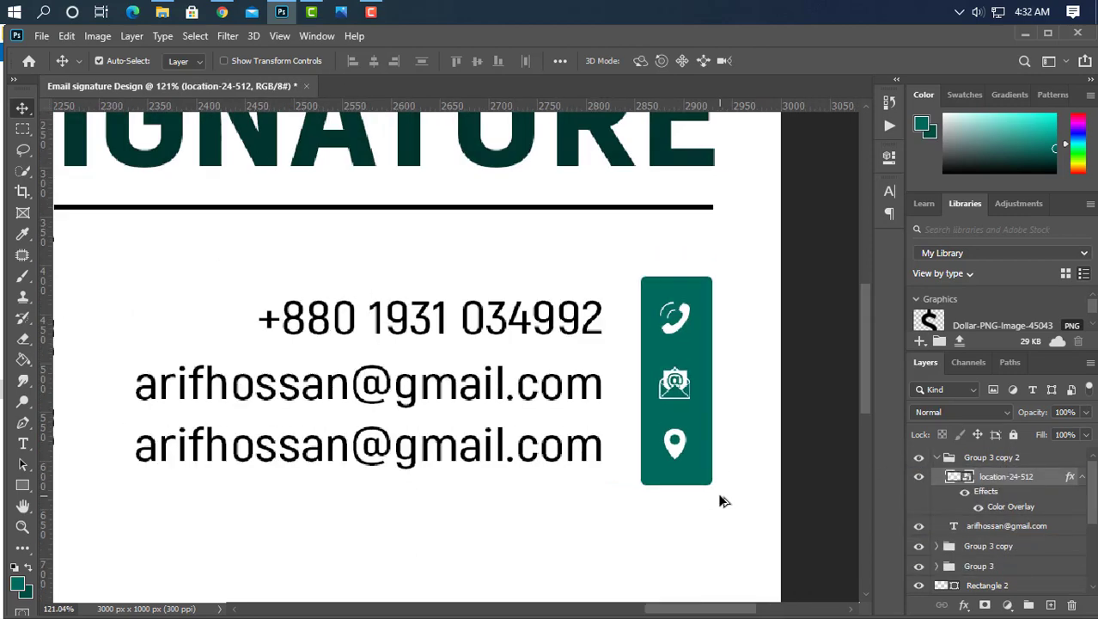
{"action": "left_click", "coordinate": [22, 443]}
{"action": "double_click", "coordinate": [184, 459]}
{"action": "left_click", "coordinate": [613, 466], "text": "shift"}
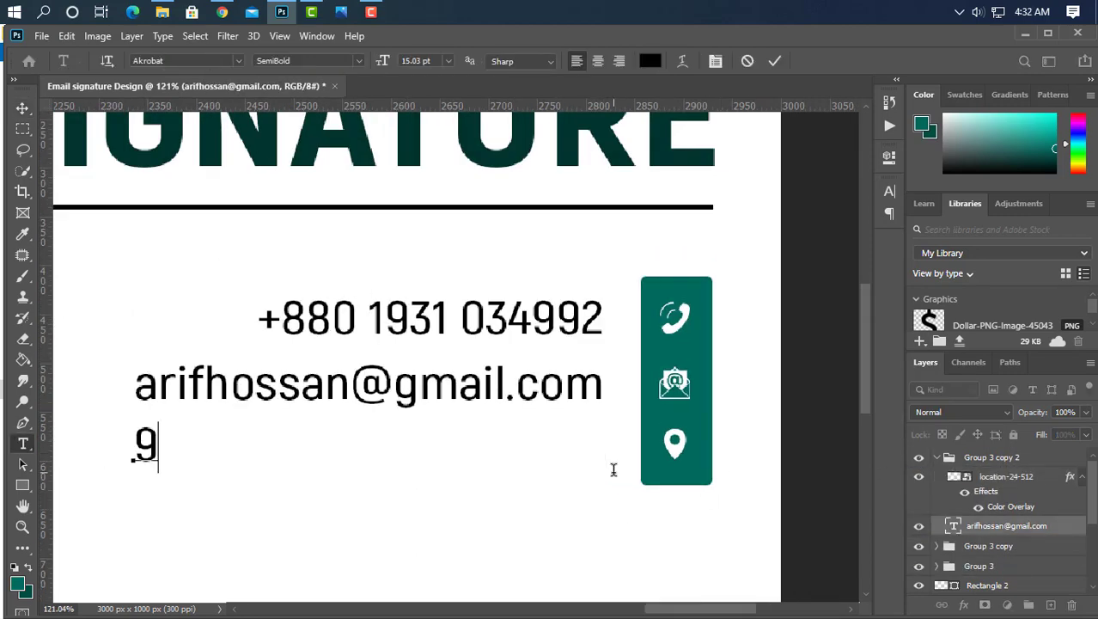
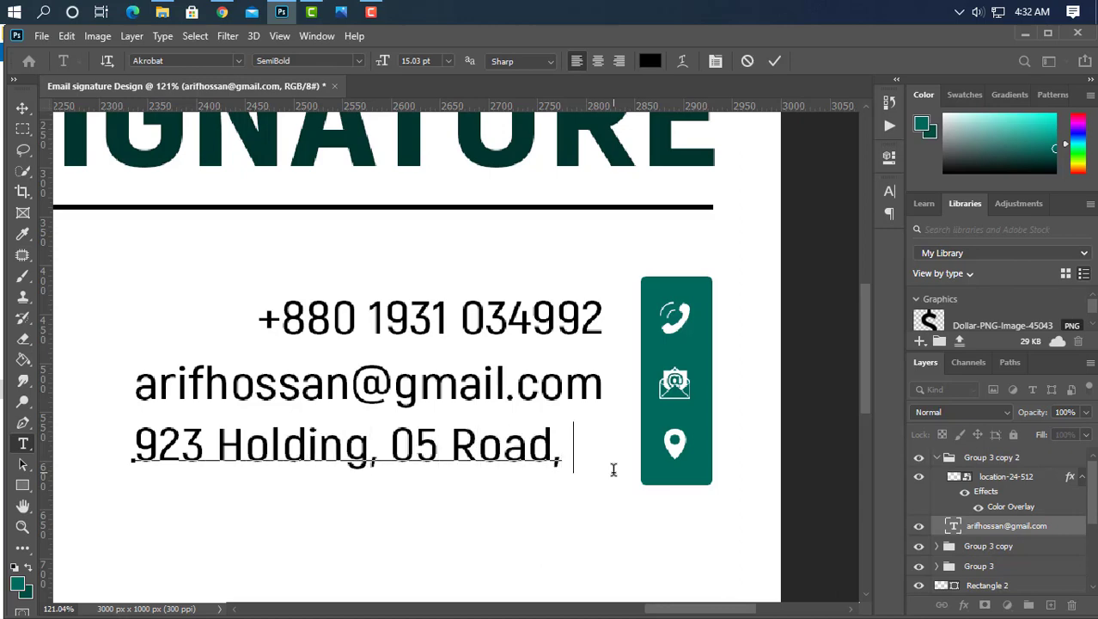
{"action": "key", "text": "Return"}
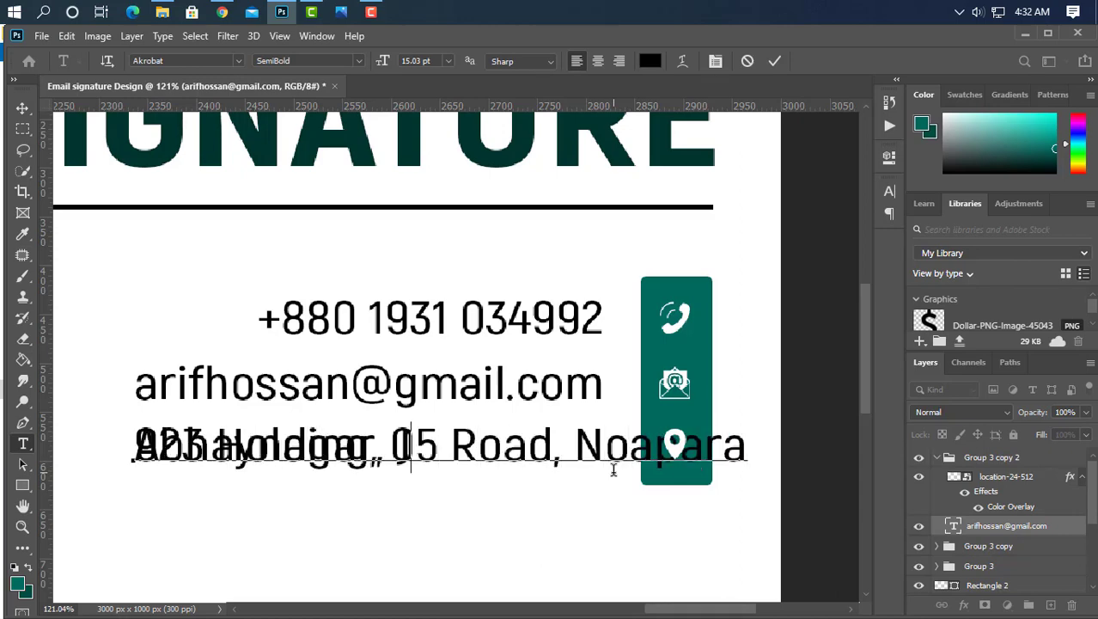
- Set the address's line spacing to 12 pt
{"action": "key", "text": "ctrl+a"}
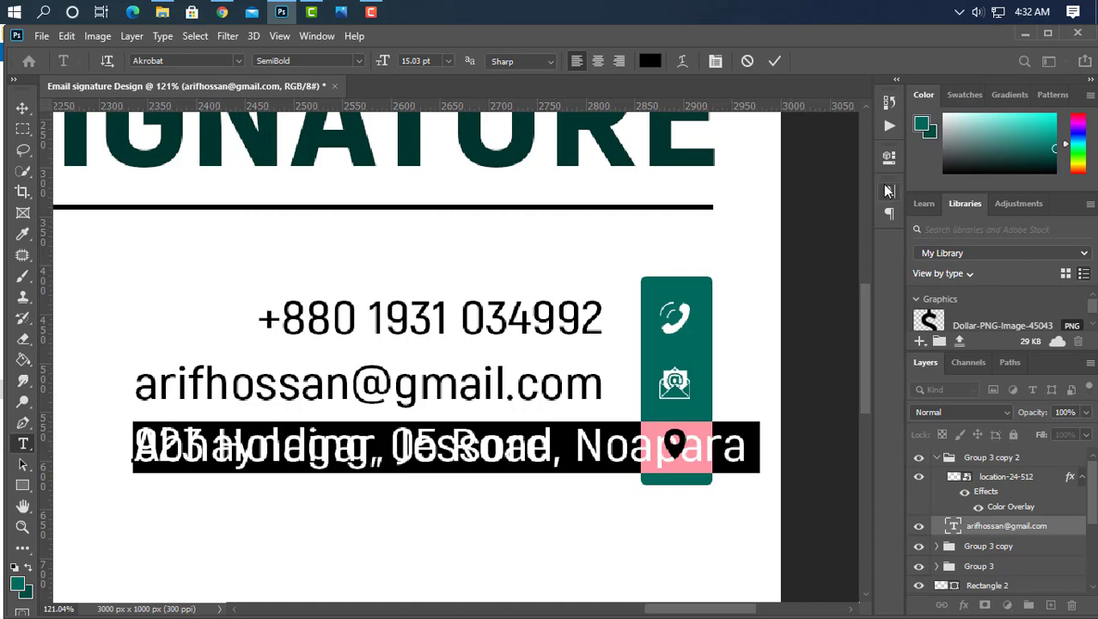
{"action": "left_click", "coordinate": [889, 190]}
{"action": "left_click", "coordinate": [863, 234]}
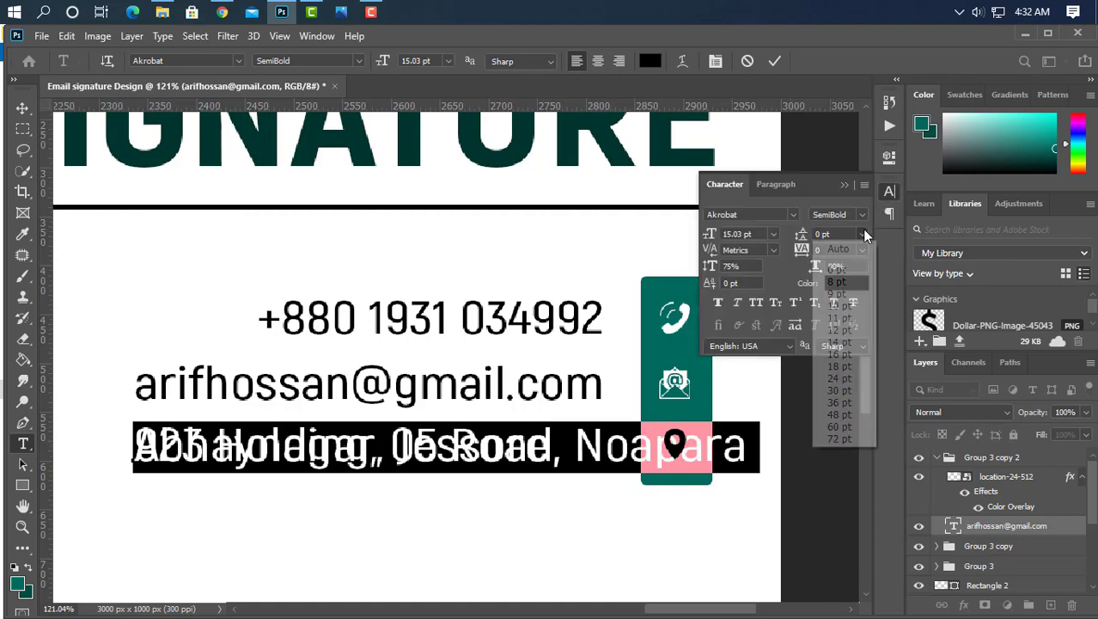
{"action": "left_click", "coordinate": [838, 320]}
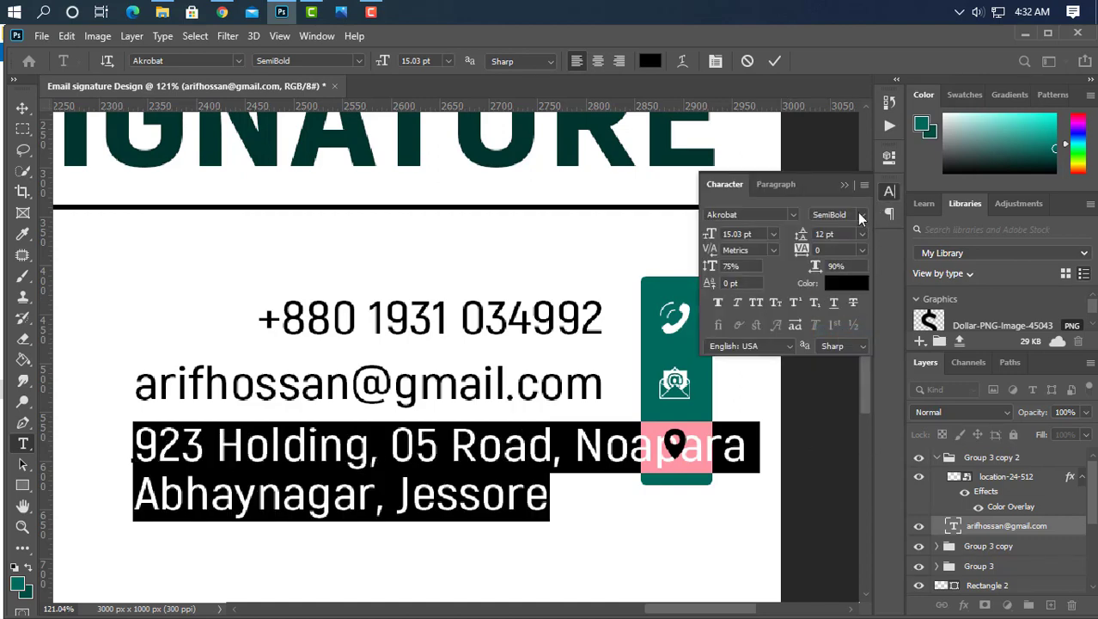
{"action": "left_click", "coordinate": [776, 62]}
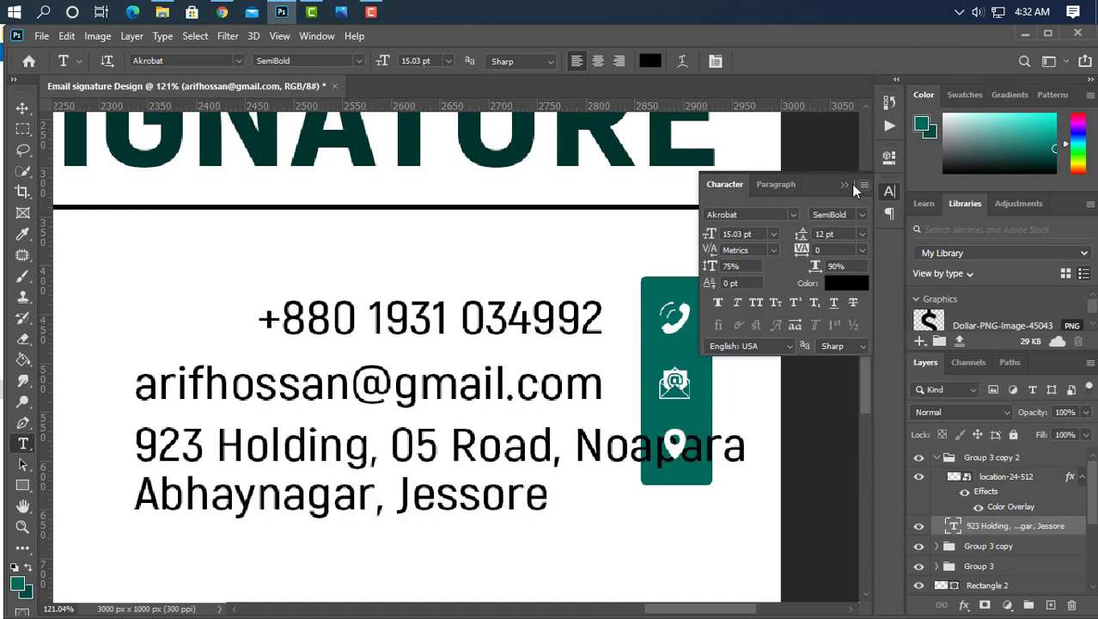
{"action": "left_click", "coordinate": [845, 184]}
- Nudge the address text left beside the location pin
{"action": "left_click", "coordinate": [18, 110]}
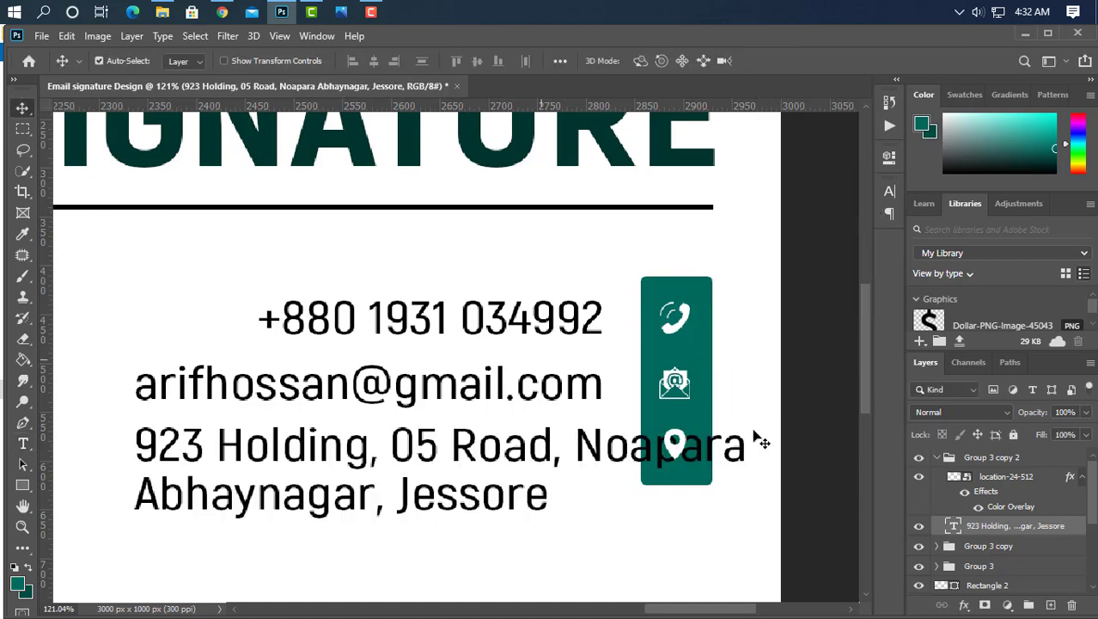
{"action": "key", "text": "Left"}
{"action": "key", "text": "Left"}
{"action": "key", "text": "Left"}
{"action": "key", "text": "Left"}
{"action": "key", "text": "Left"}
{"action": "key", "text": "Left"}
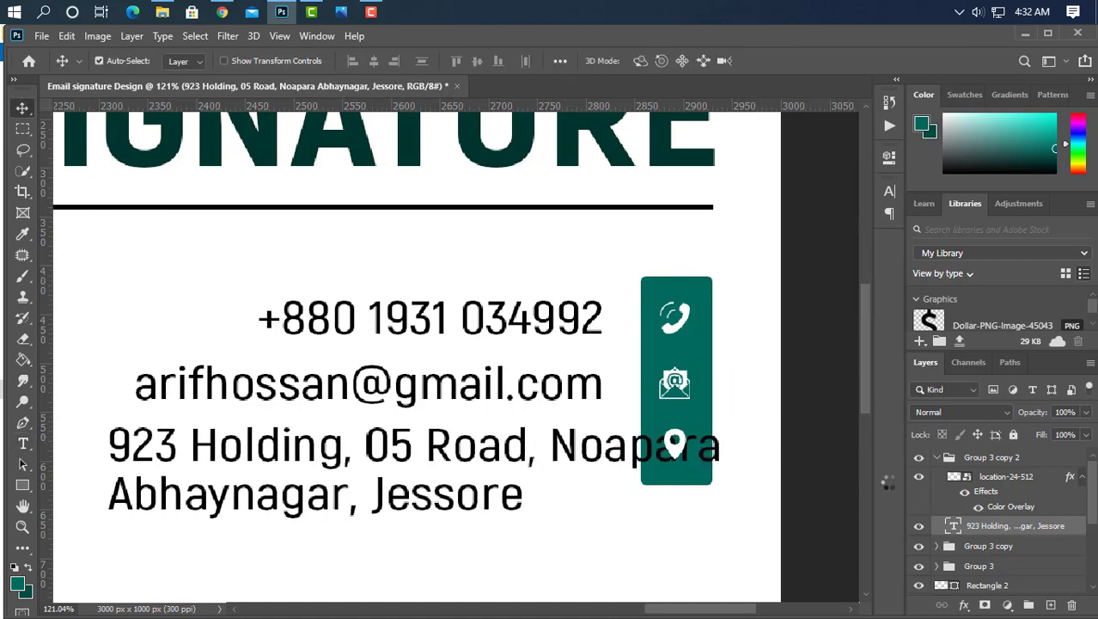
{"action": "key", "text": "Left"}
{"action": "key", "text": "Left"}
{"action": "key", "text": "Left"}
{"action": "key", "text": "Left"}
{"action": "key", "text": "Left"}
{"action": "key", "text": "Left"}
{"action": "key", "text": "Left"}
{"action": "key", "text": "Left"}
{"action": "key", "text": "Left"}
{"action": "key", "text": "Left"}
{"action": "key", "text": "Left"}
{"action": "key", "text": "Left"}
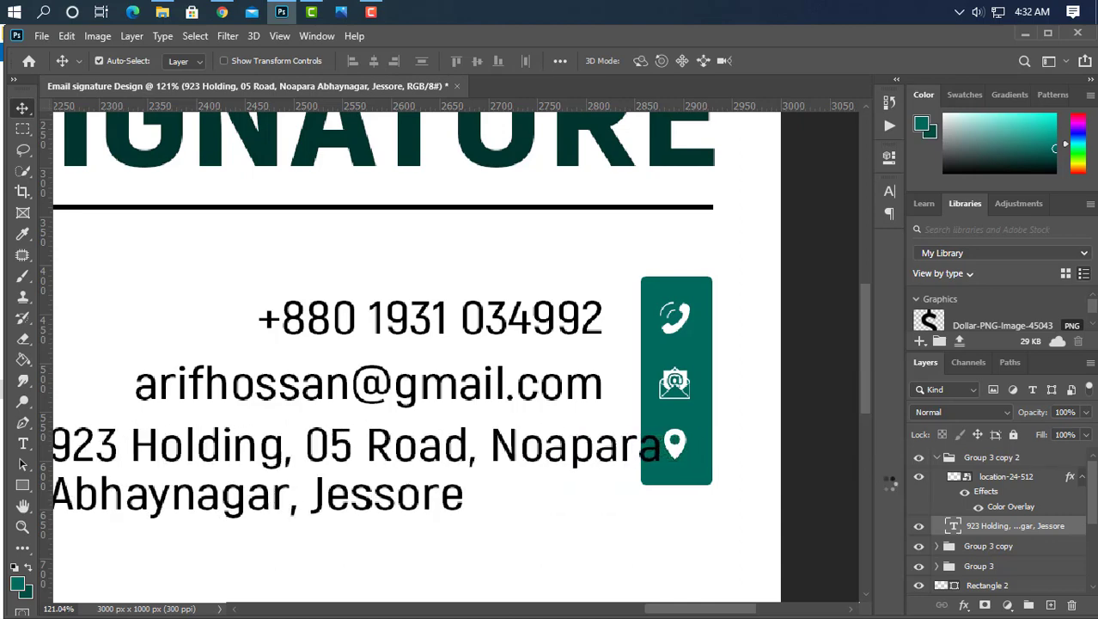
{"action": "key", "text": "Left"}
{"action": "key", "text": "Left"}
{"action": "key", "text": "Left"}
{"action": "key", "text": "Left"}
{"action": "key", "text": "Left"}
{"action": "key", "text": "Left"}
{"action": "key", "text": "Left"}
{"action": "key", "text": "Left"}
{"action": "key", "text": "Left"}
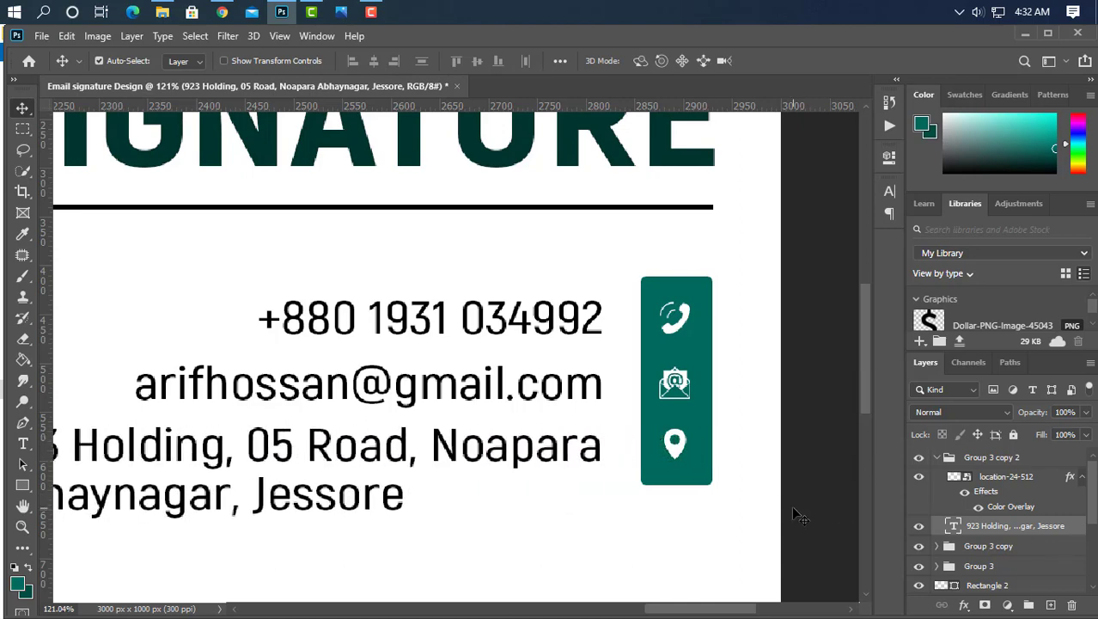
{"action": "scroll", "coordinate": [794, 516], "scroll_direction": "down", "scroll_amount": 3}
- Remove the extra space before the address's second line so it aligns right
{"action": "left_click", "coordinate": [24, 444]}
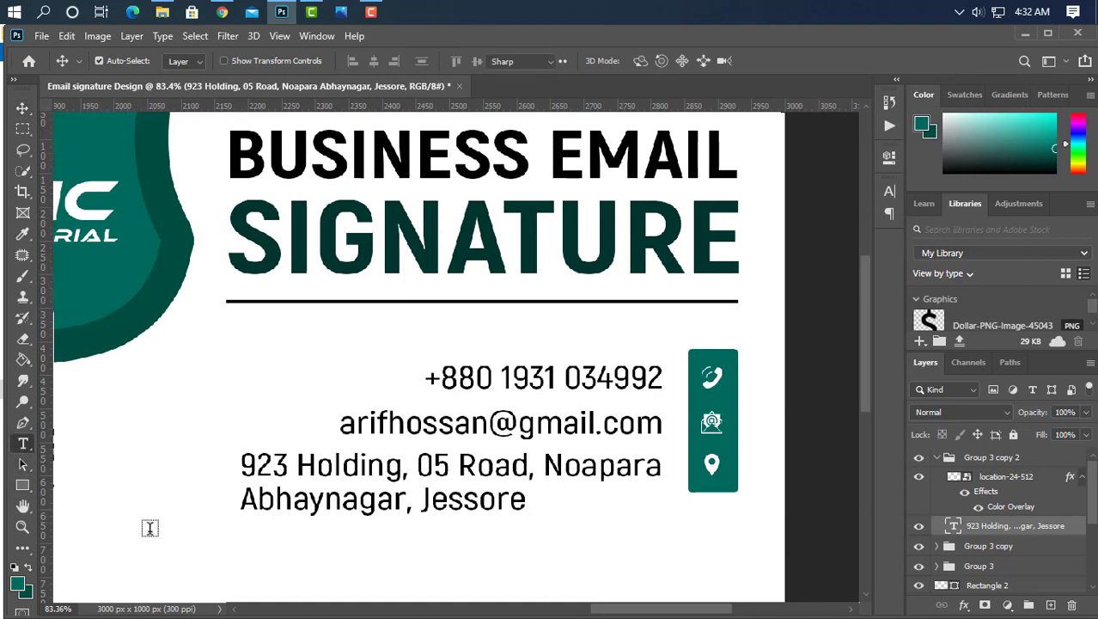
{"action": "left_click", "coordinate": [243, 500]}
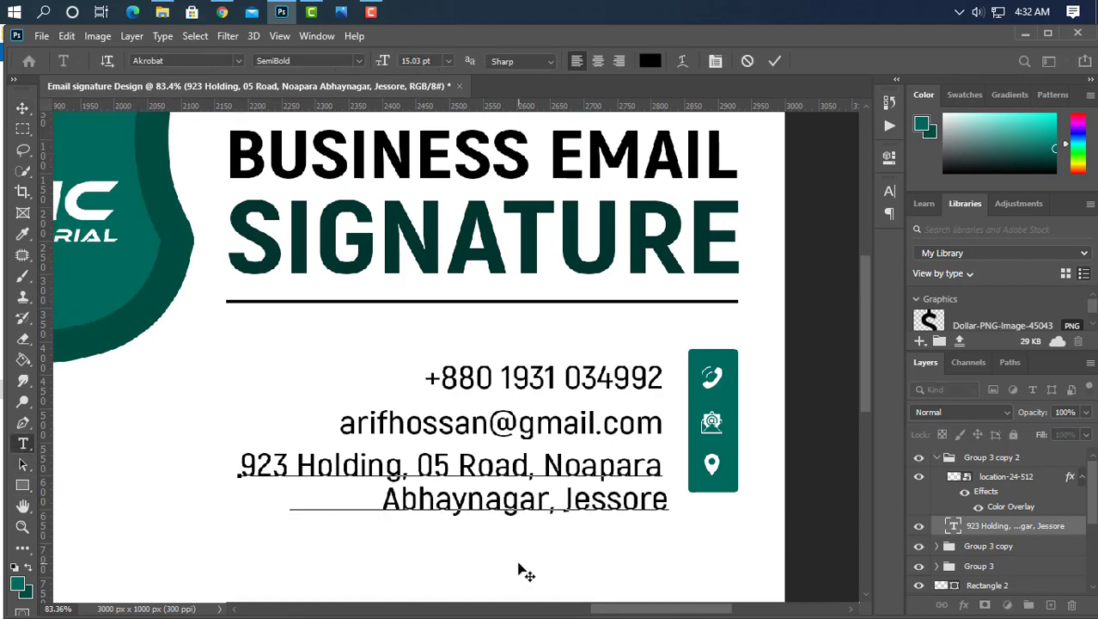
{"action": "key", "text": "BackSpace"}
{"action": "left_click", "coordinate": [776, 61]}
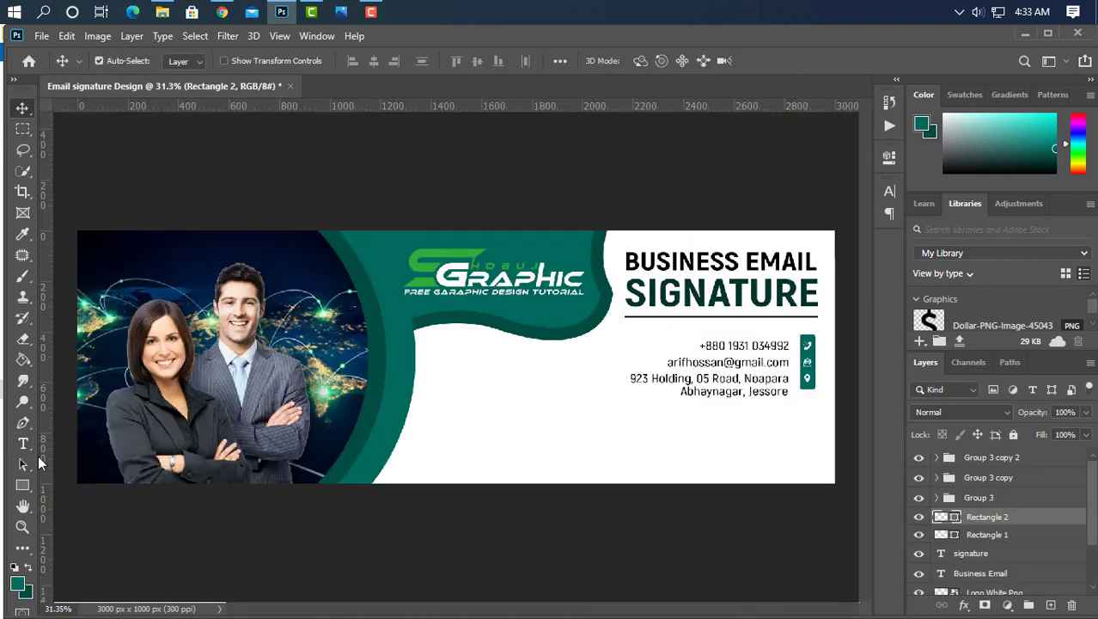
{"action": "left_click", "coordinate": [23, 422]}
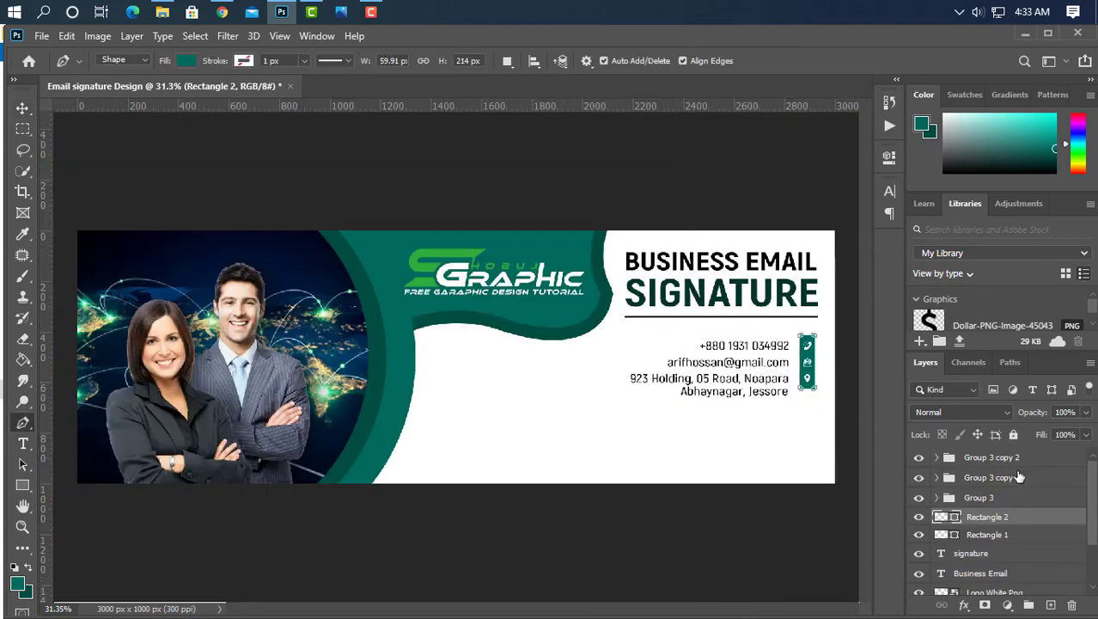
- Create a new group and pen-draw a curved wave shape across the bottom-right corner
{"action": "left_click", "coordinate": [997, 458]}
{"action": "left_click", "coordinate": [1028, 605]}
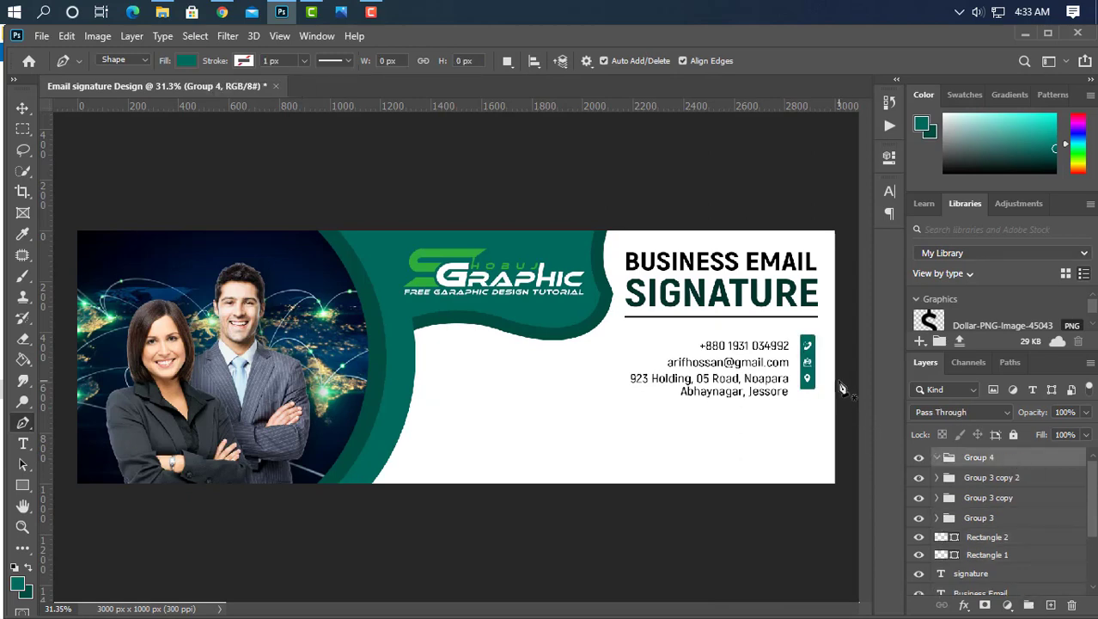
{"action": "left_click", "coordinate": [835, 383]}
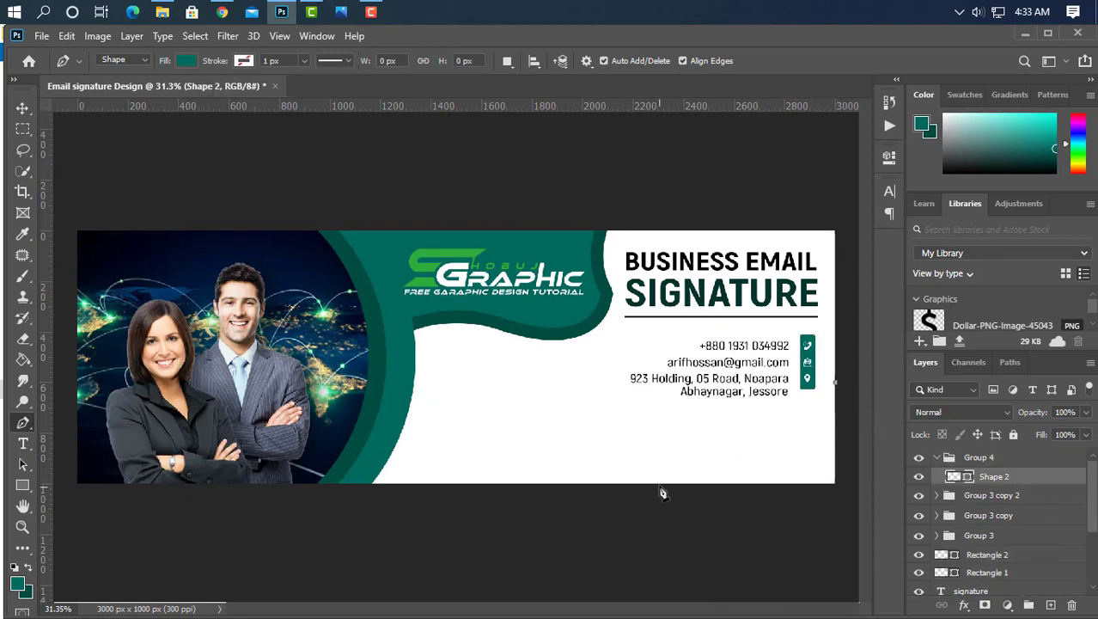
{"action": "left_click_drag", "start_coordinate": [651, 484], "coordinate": [475, 483]}
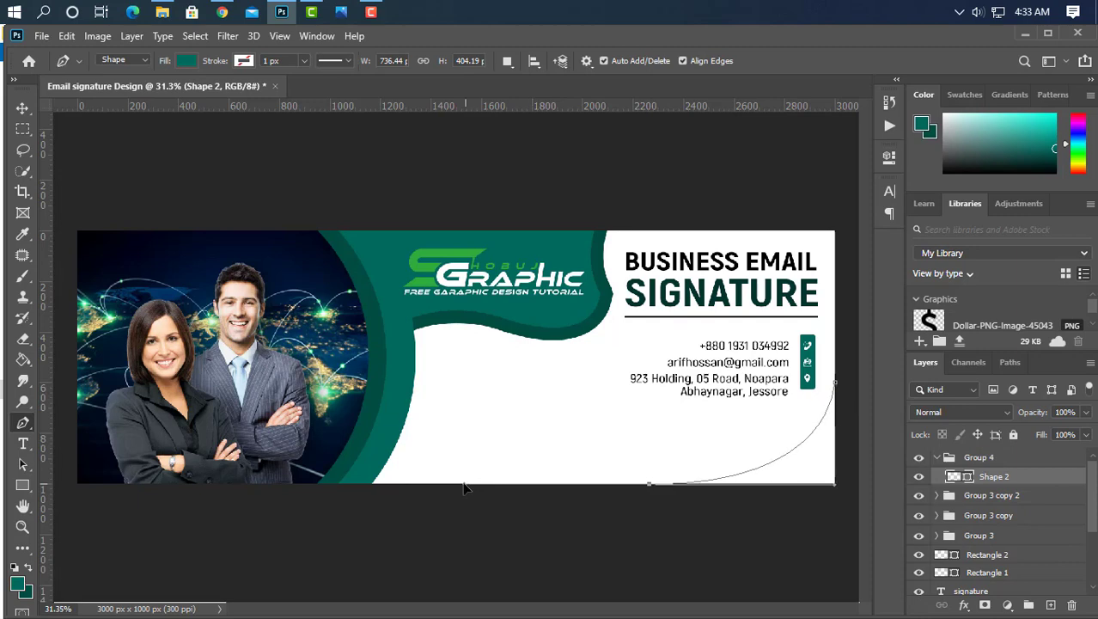
{"action": "left_click", "coordinate": [650, 485], "text": "alt"}
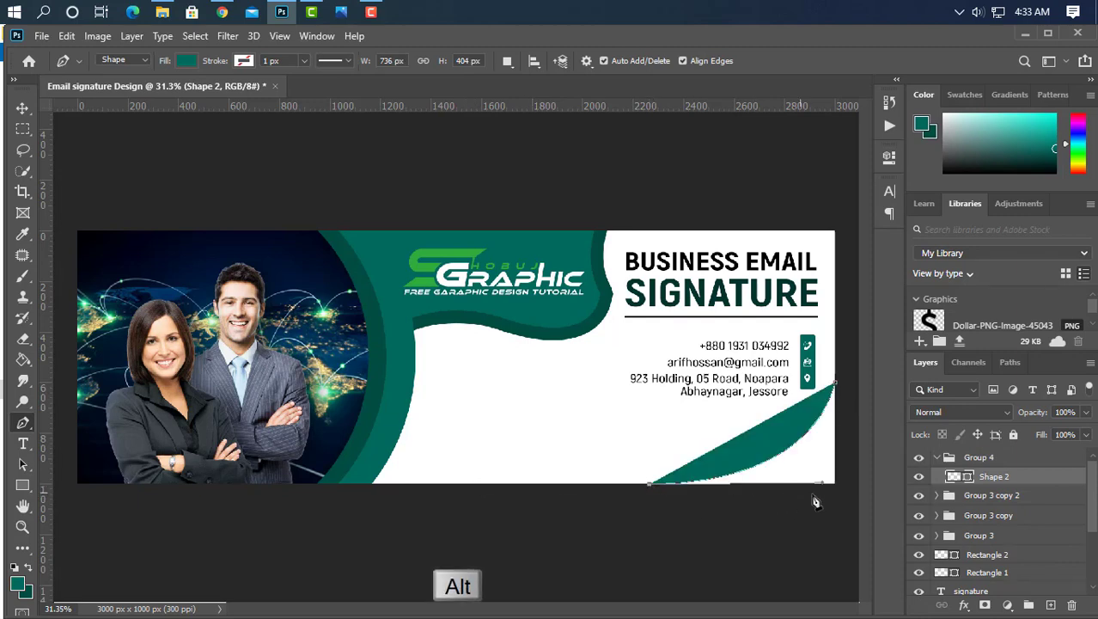
{"action": "left_click_drag", "start_coordinate": [845, 499], "coordinate": [843, 492]}
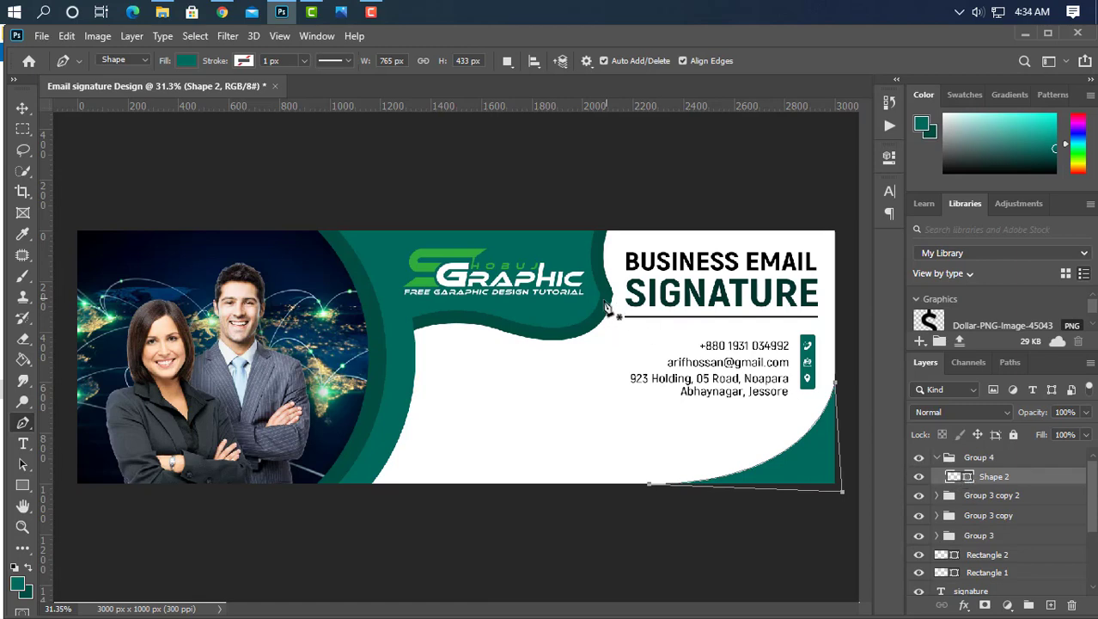
- Fill the wave shape, Shape 2, with dark teal
{"action": "double_click", "coordinate": [967, 477]}
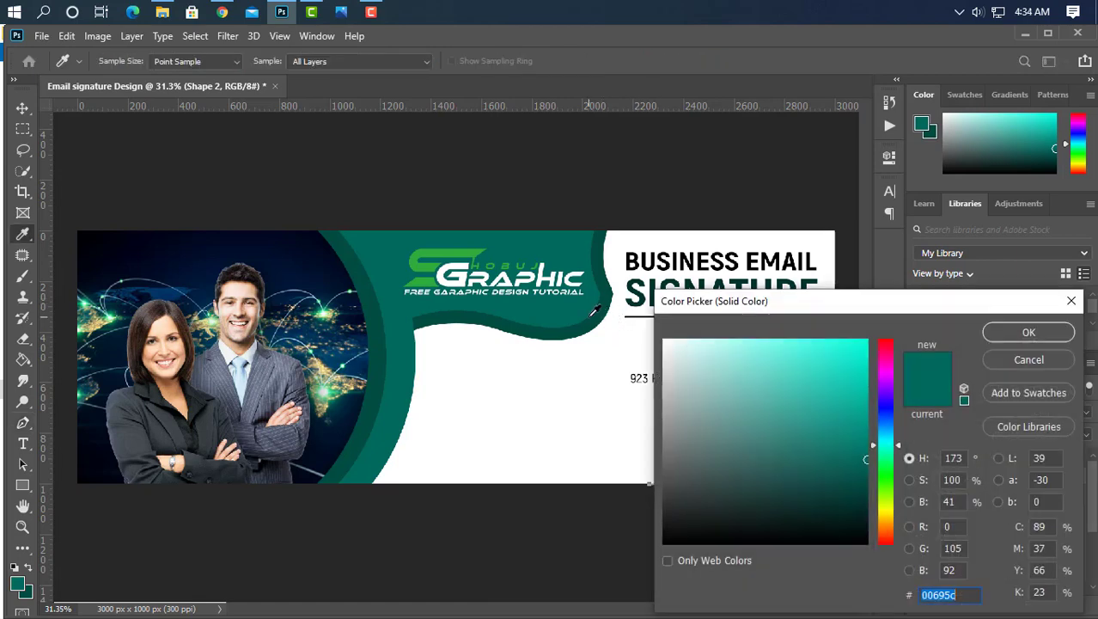
{"action": "left_click", "coordinate": [1006, 335]}
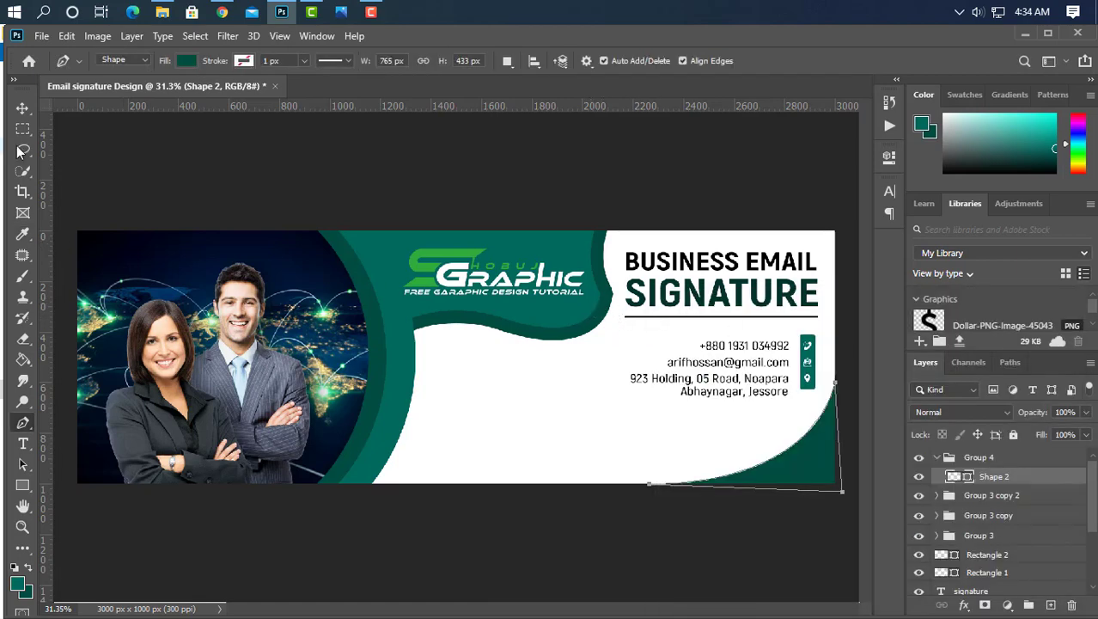
{"action": "left_click", "coordinate": [22, 106]}
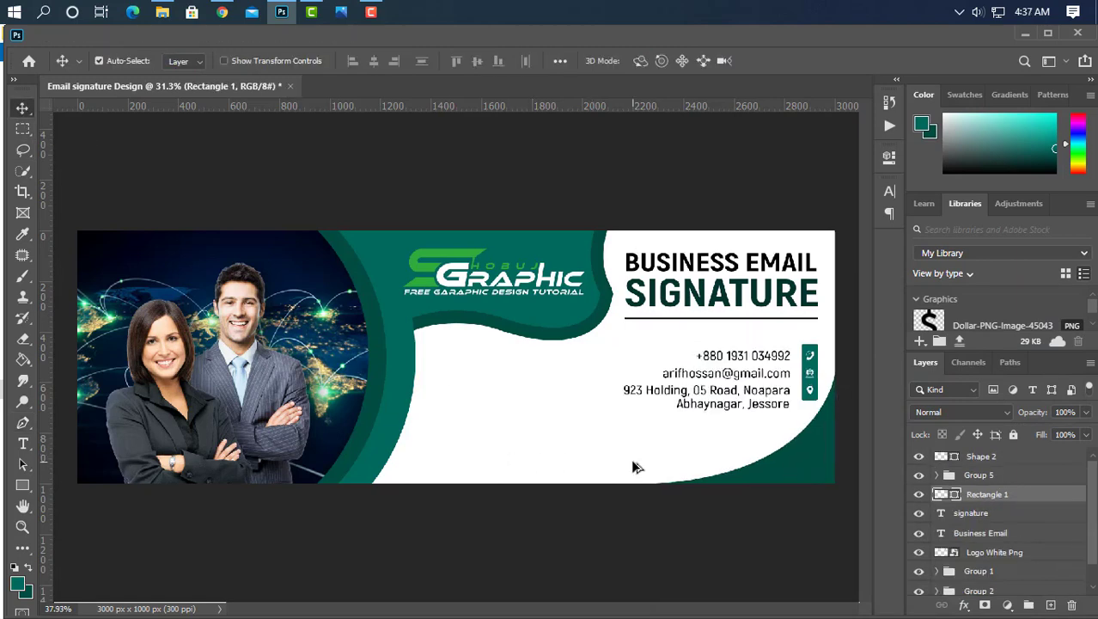
{"action": "scroll", "coordinate": [633, 464], "scroll_direction": "up", "scroll_amount": 2}
- Draw a thin black vertical bar, Rectangle 3, left of the contact lines
{"action": "scroll", "coordinate": [632, 464], "scroll_direction": "up", "scroll_amount": 1}
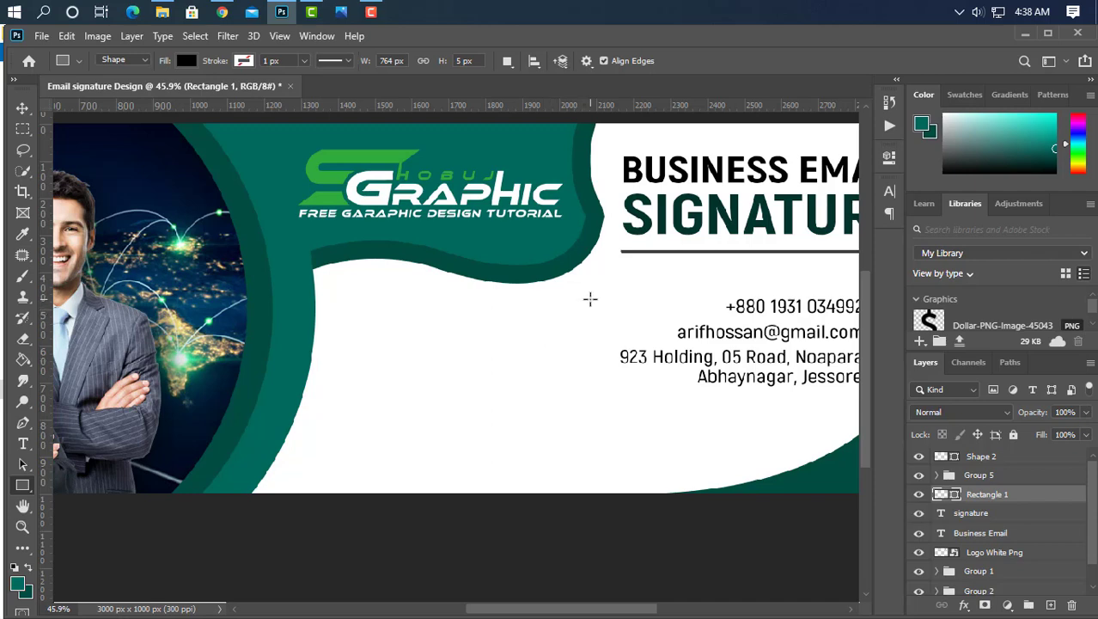
{"action": "left_click_drag", "start_coordinate": [592, 308], "coordinate": [593, 465]}
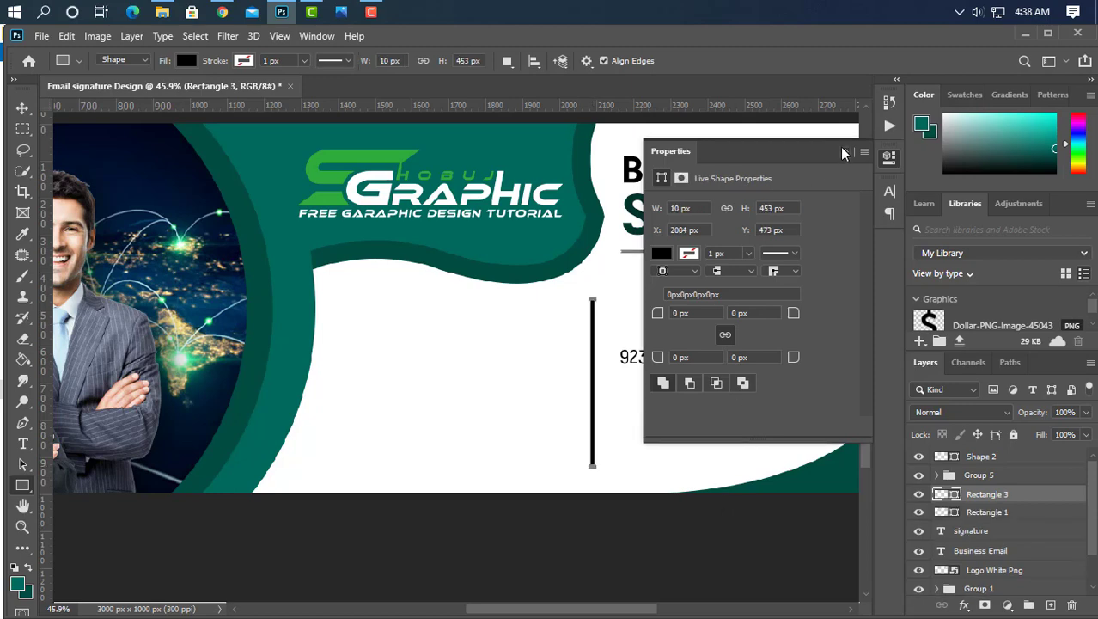
{"action": "left_click", "coordinate": [840, 147]}
{"action": "left_click", "coordinate": [23, 112]}
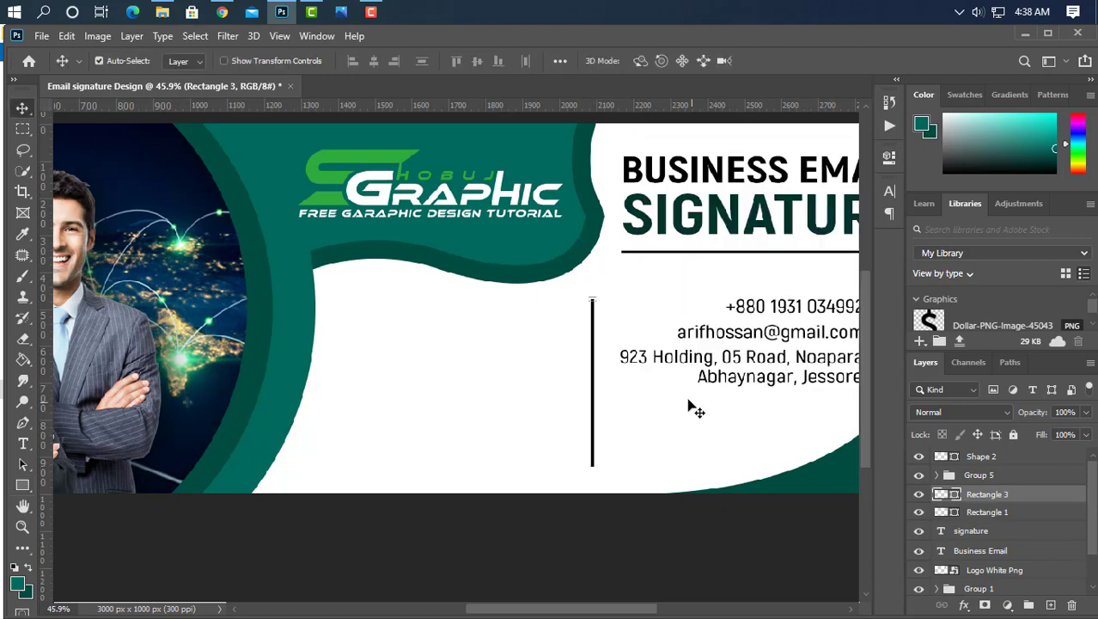
{"action": "scroll", "coordinate": [693, 407], "scroll_direction": "up", "scroll_amount": 1}
- Drag the five social media icons from the Icone > SO folder onto the canvas
{"action": "left_click", "coordinate": [161, 12]}
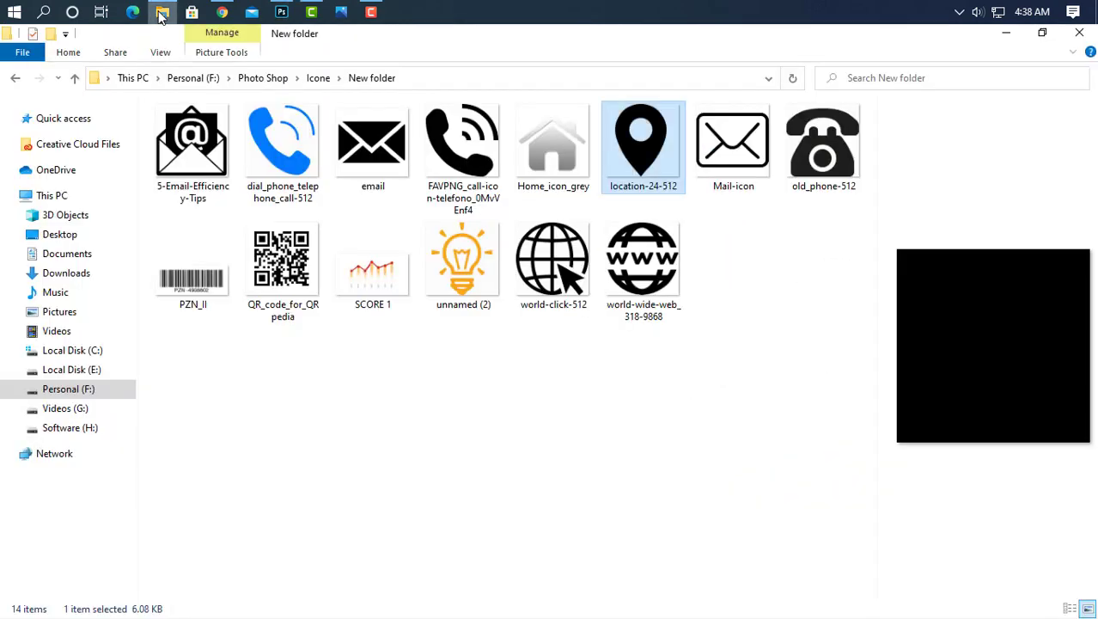
{"action": "left_click", "coordinate": [15, 78]}
{"action": "double_click", "coordinate": [295, 159]}
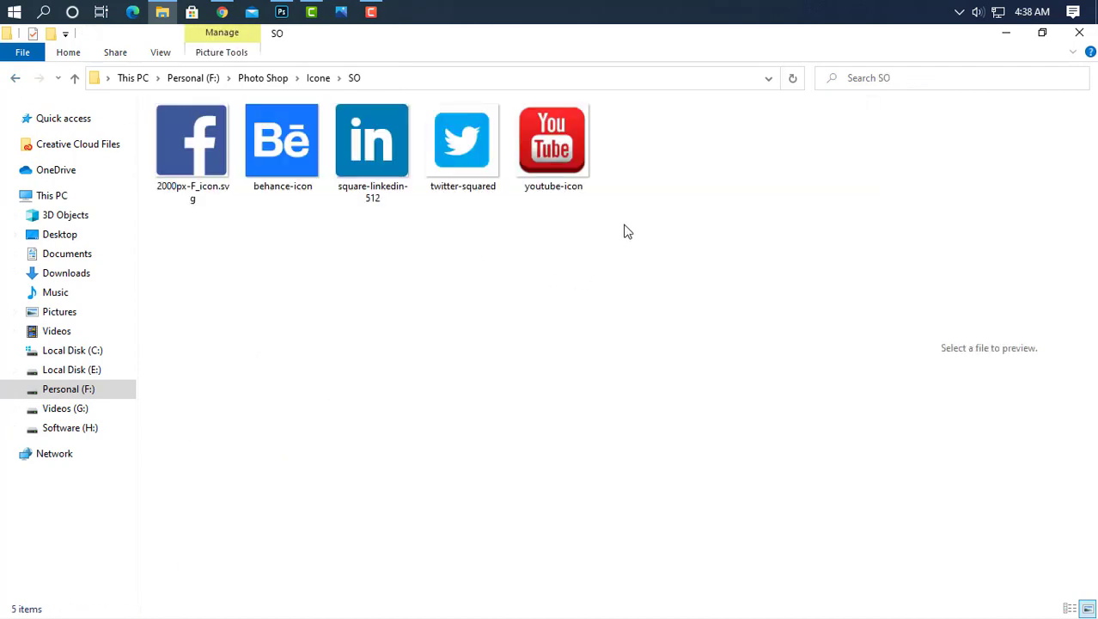
{"action": "mouse_move", "coordinate": [623, 231]}
{"action": "left_mouse_down"}
{"action": "mouse_move", "coordinate": [189, 142]}
{"action": "mouse_move", "coordinate": [295, 15]}
{"action": "mouse_move", "coordinate": [466, 437]}
{"action": "left_mouse_up"}
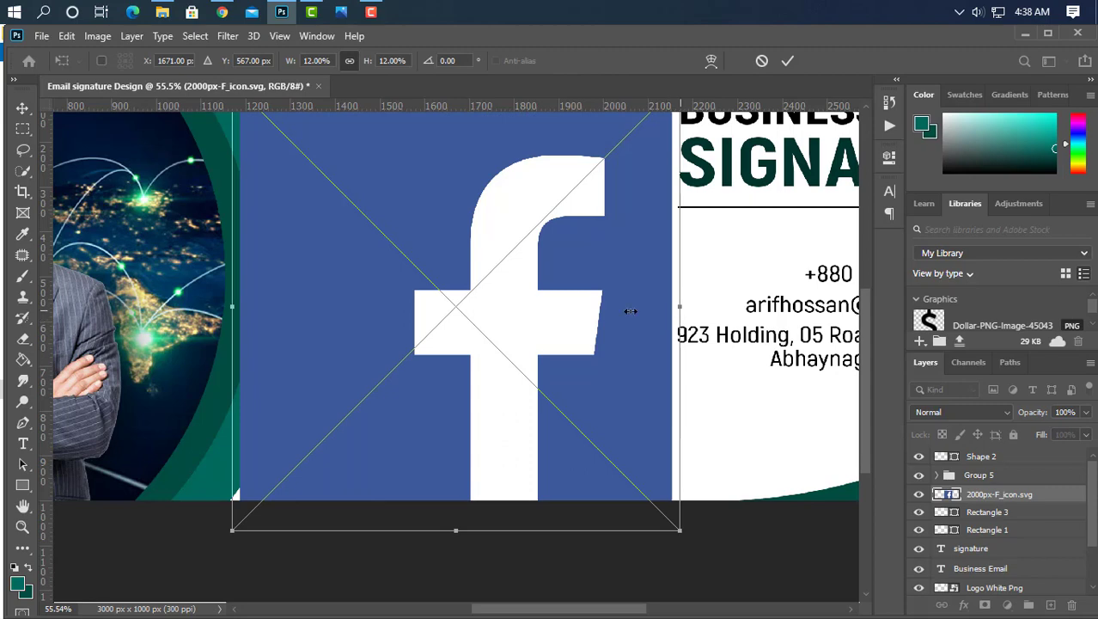
- Shrink the Facebook, Behance, LinkedIn, Twitter and YouTube icons to a small size
{"action": "left_click_drag", "start_coordinate": [631, 311], "coordinate": [276, 327]}
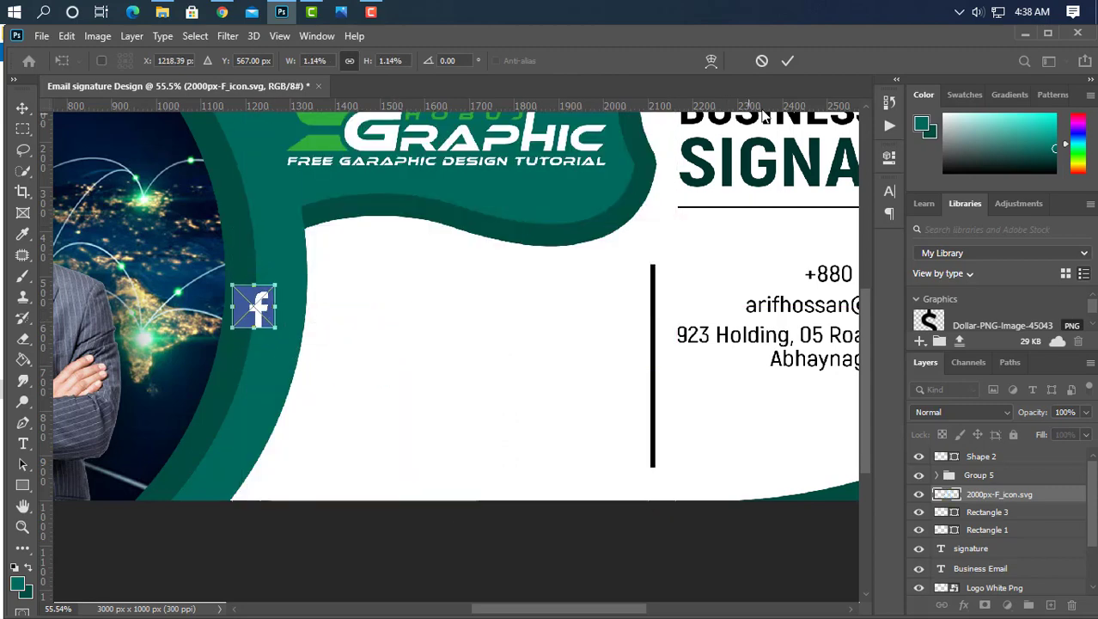
{"action": "left_click", "coordinate": [788, 61]}
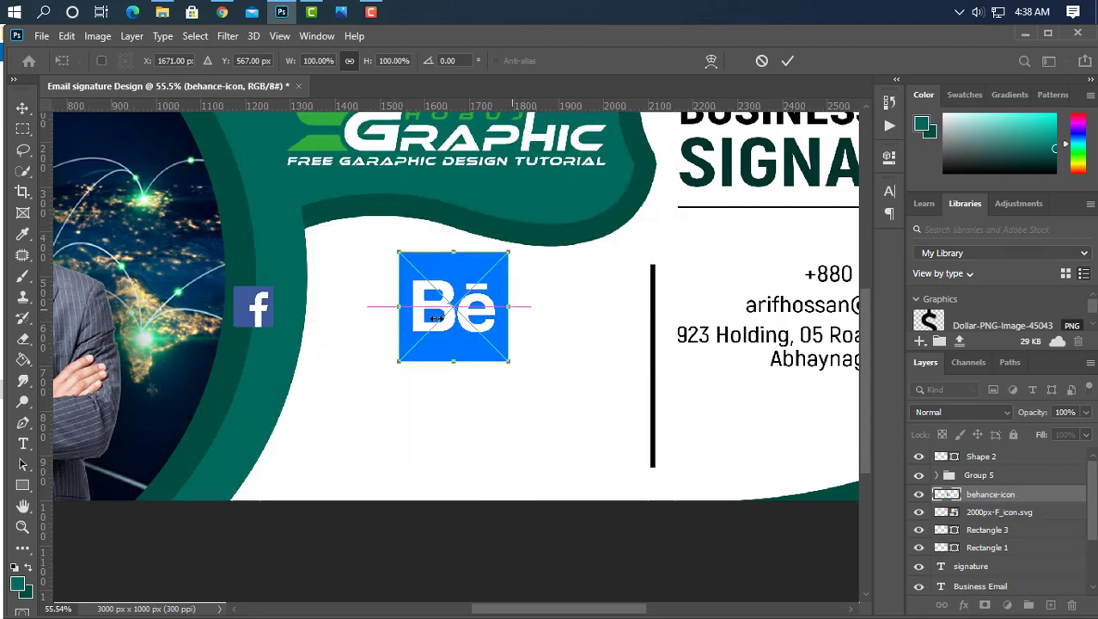
{"action": "left_click_drag", "start_coordinate": [525, 307], "coordinate": [423, 322]}
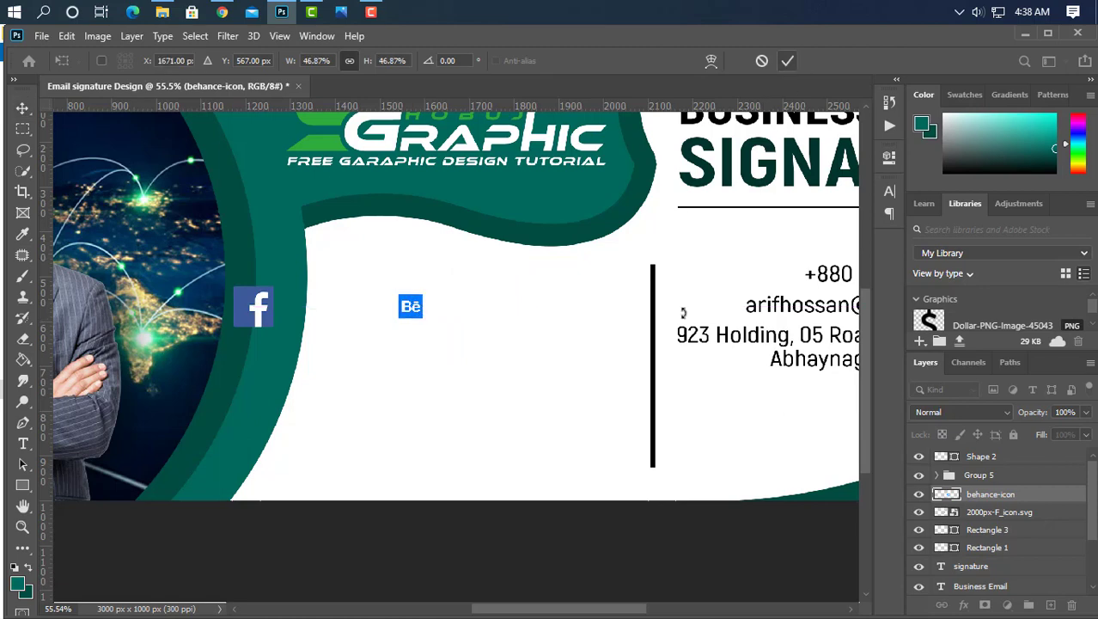
{"action": "mouse_move", "coordinate": [675, 502]}
{"action": "left_mouse_down"}
{"action": "mouse_move", "coordinate": [283, 319]}
{"action": "mouse_move", "coordinate": [267, 325]}
{"action": "left_mouse_up"}
{"action": "key", "text": "Return"}
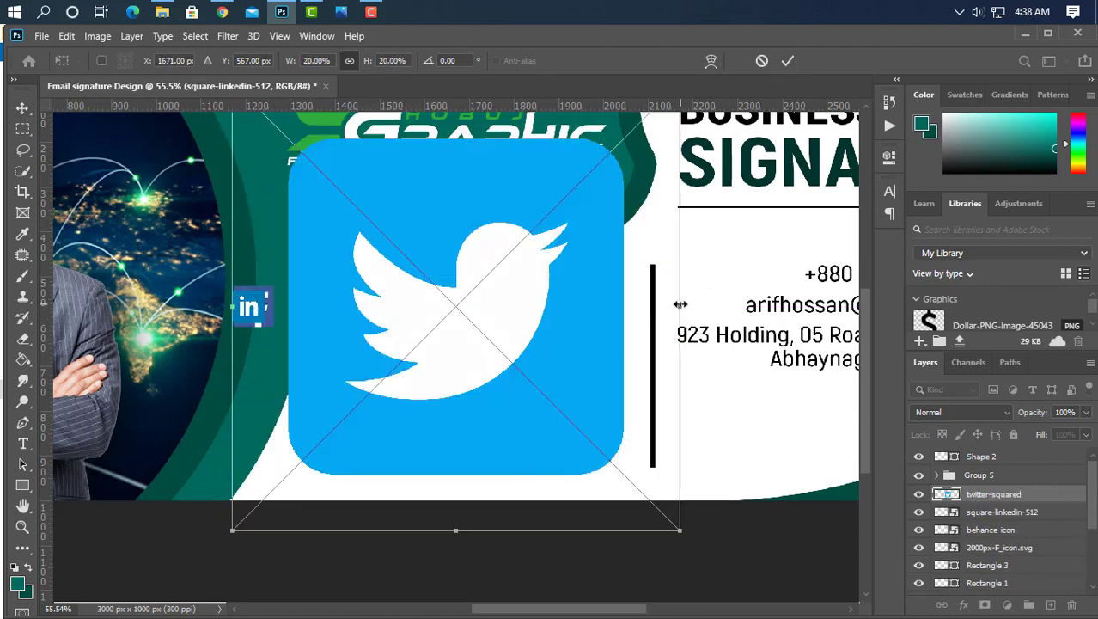
{"action": "mouse_move", "coordinate": [675, 527]}
{"action": "left_mouse_down"}
{"action": "mouse_move", "coordinate": [292, 322]}
{"action": "mouse_move", "coordinate": [268, 325]}
{"action": "left_mouse_up"}
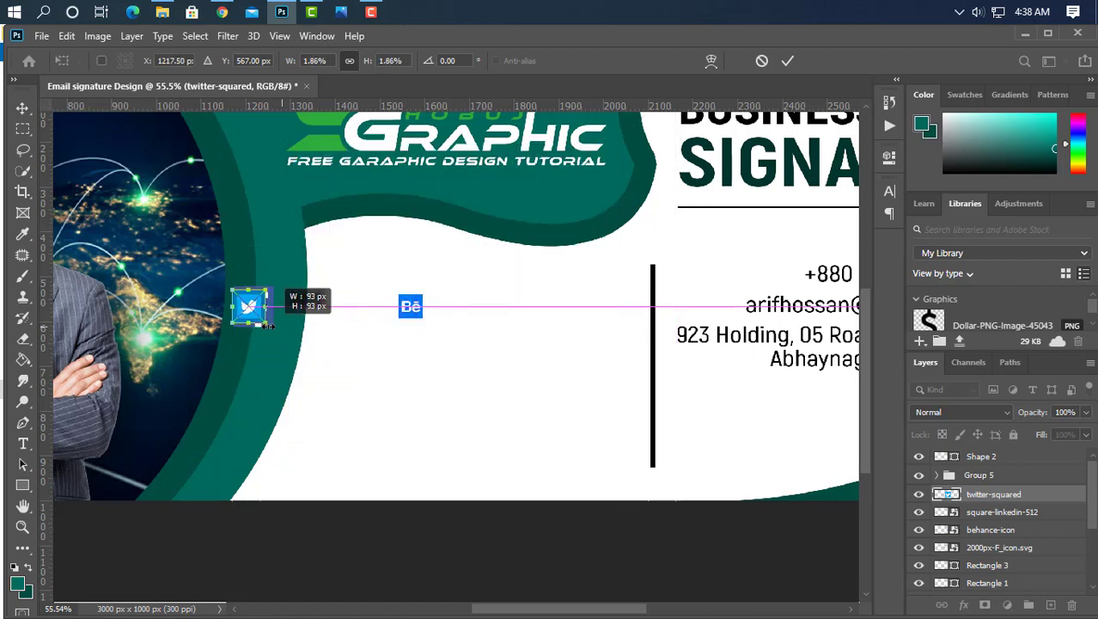
{"action": "left_click", "coordinate": [783, 63]}
{"action": "mouse_move", "coordinate": [674, 527]}
{"action": "left_mouse_down"}
{"action": "mouse_move", "coordinate": [355, 324]}
{"action": "mouse_move", "coordinate": [273, 323]}
{"action": "left_mouse_up"}
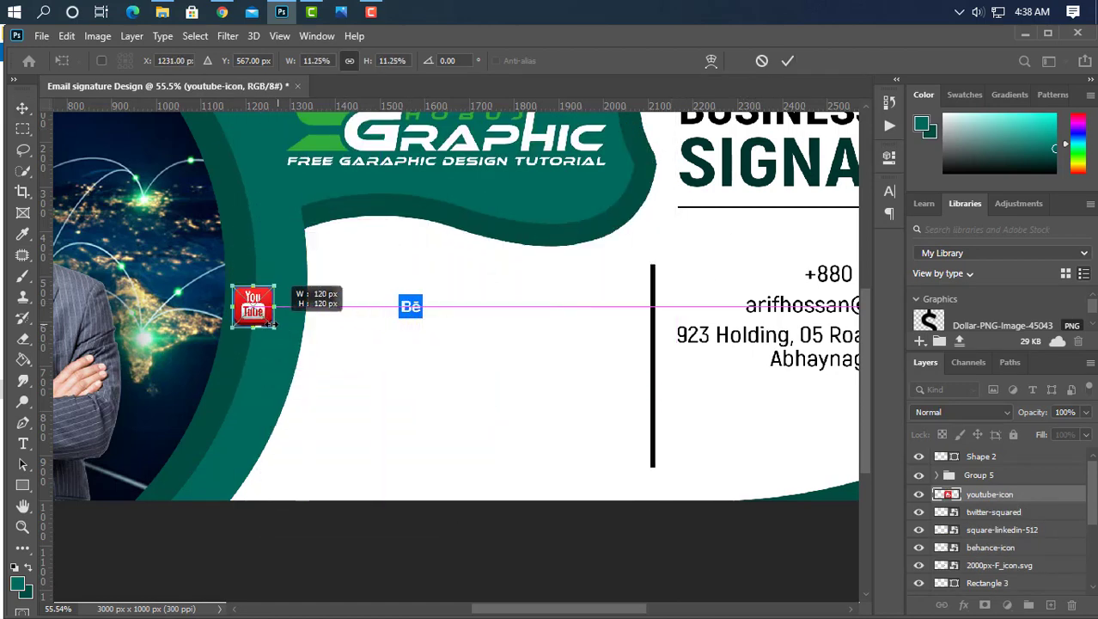
{"action": "left_click", "coordinate": [786, 61]}
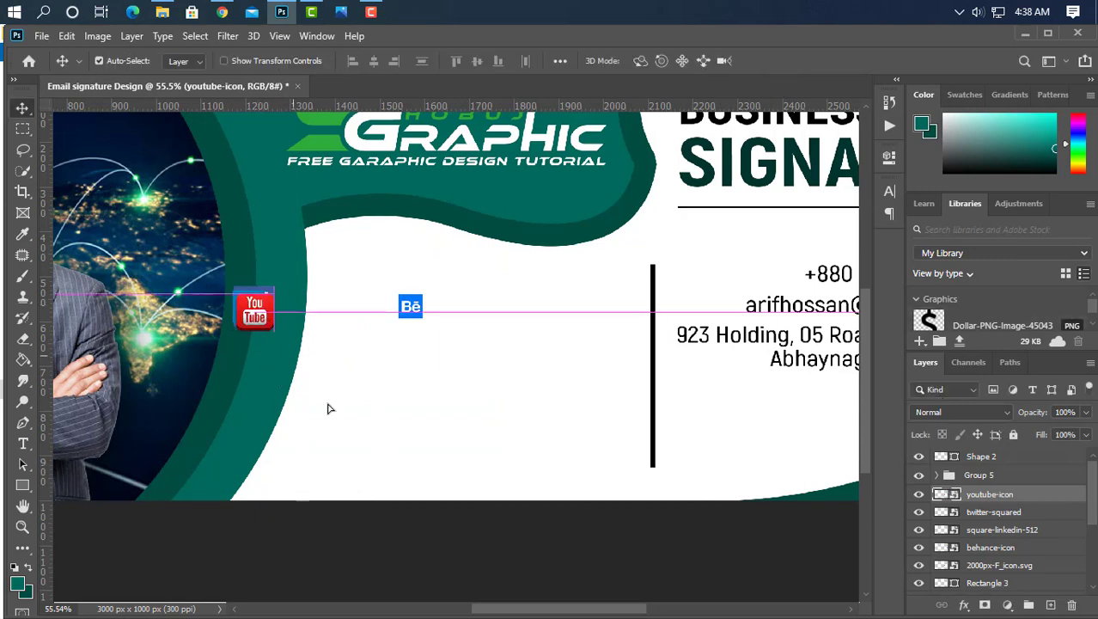
- Line up YouTube, Twitter, LinkedIn, Facebook and Behance in a row near the bottom
{"action": "left_click_drag", "start_coordinate": [260, 311], "coordinate": [313, 443]}
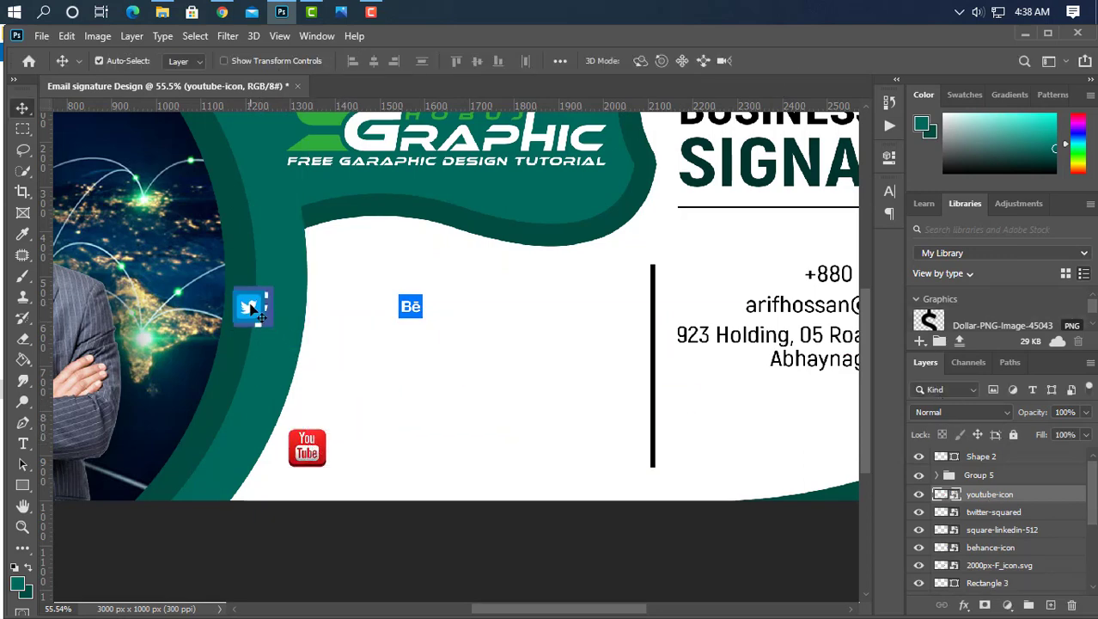
{"action": "left_click_drag", "start_coordinate": [252, 307], "coordinate": [357, 460]}
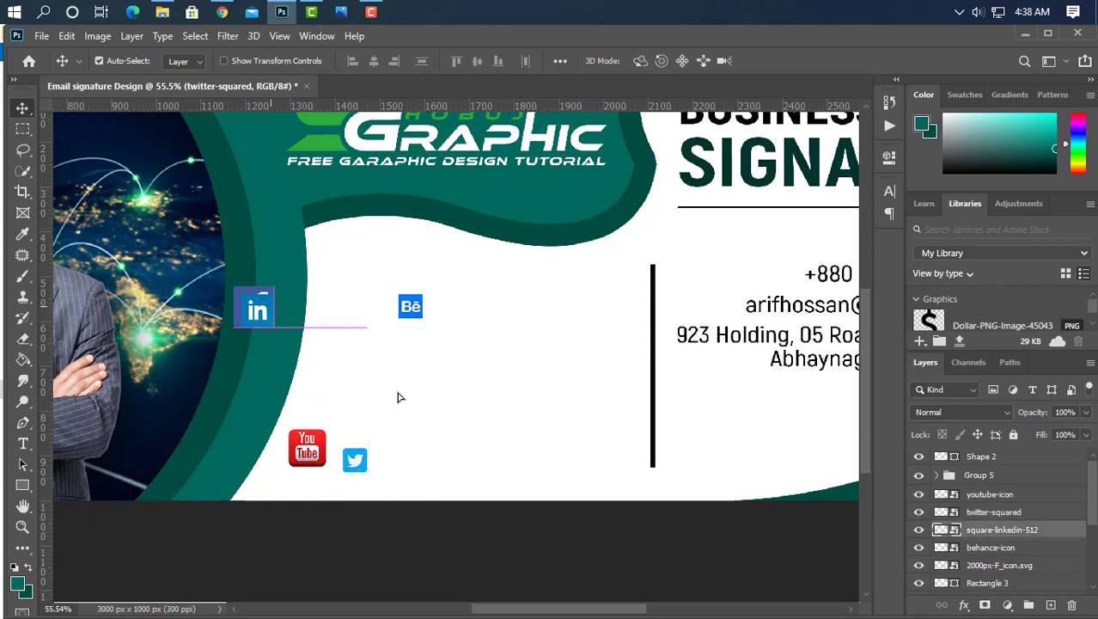
{"action": "left_click_drag", "start_coordinate": [267, 313], "coordinate": [432, 456]}
{"action": "mouse_move", "coordinate": [251, 315]}
{"action": "left_mouse_down"}
{"action": "mouse_move", "coordinate": [473, 469]}
{"action": "mouse_move", "coordinate": [478, 456]}
{"action": "left_mouse_up"}
{"action": "left_click_drag", "start_coordinate": [421, 315], "coordinate": [574, 462]}
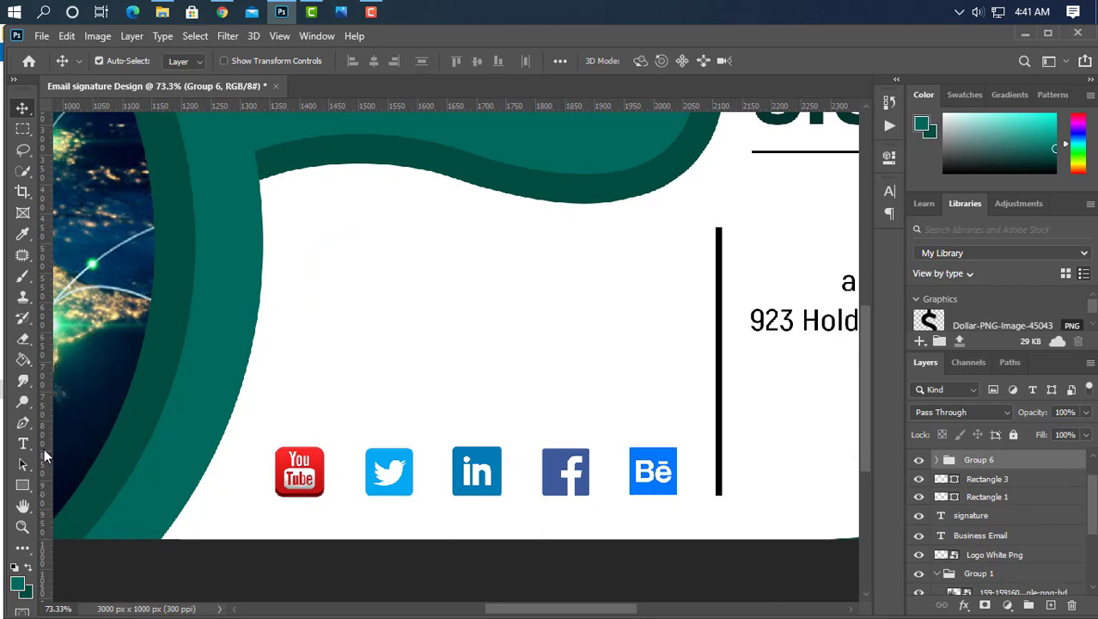
{"action": "left_click", "coordinate": [23, 444]}
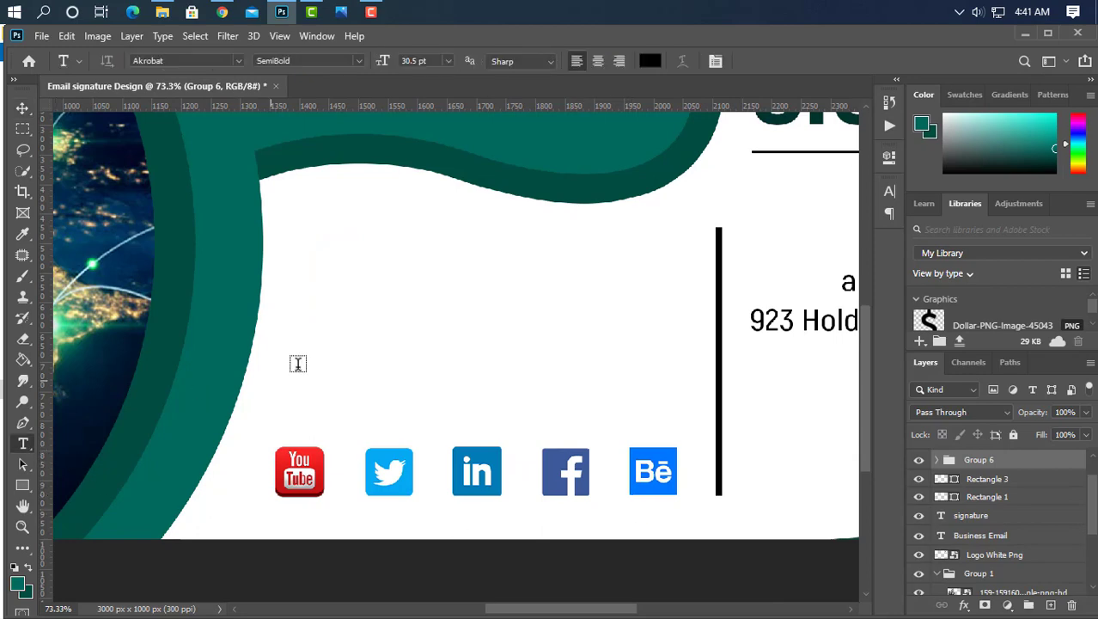
{"action": "left_click", "coordinate": [282, 297]}
{"action": "type", "text": "www.sh"}
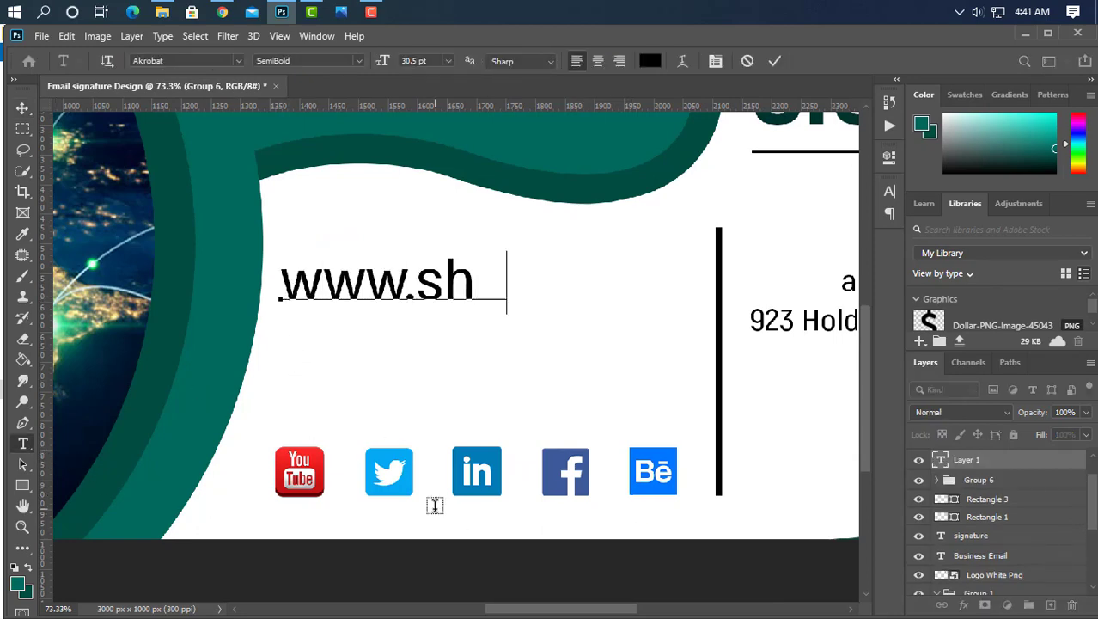
{"action": "type", "text": "obujgraphic.co"}
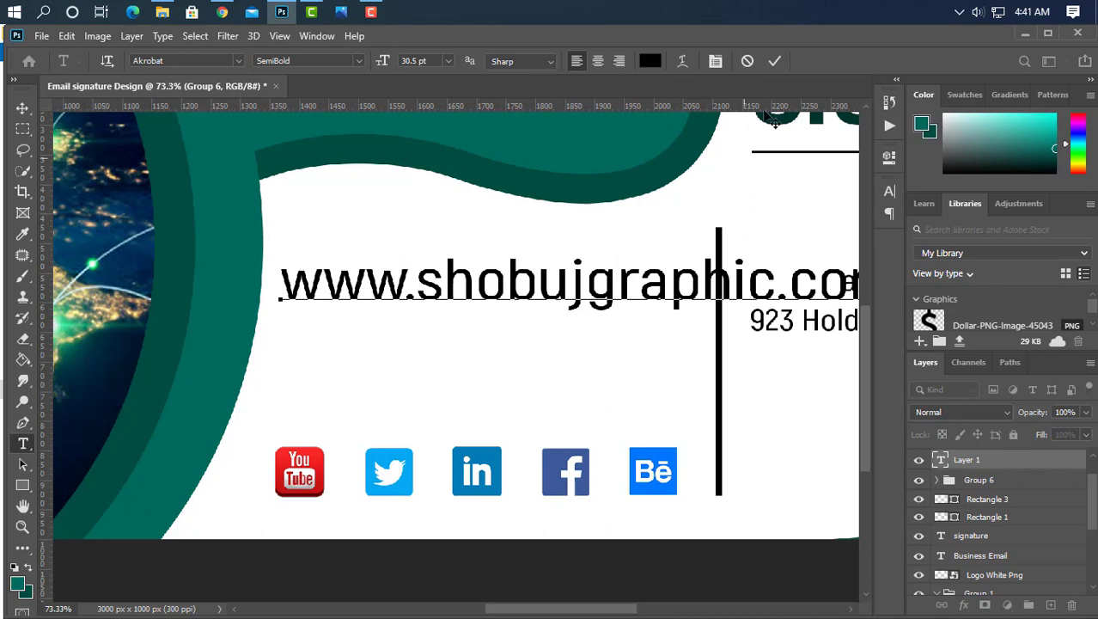
{"action": "left_click", "coordinate": [775, 61]}
{"action": "left_click", "coordinate": [890, 191]}
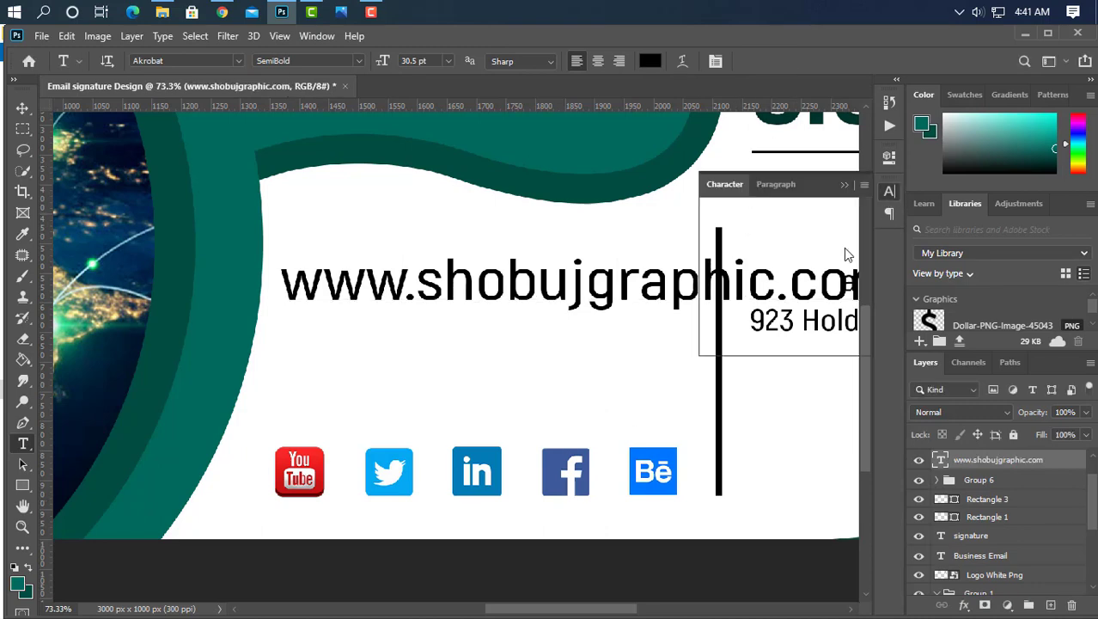
{"action": "left_click_drag", "start_coordinate": [712, 235], "coordinate": [708, 239]}
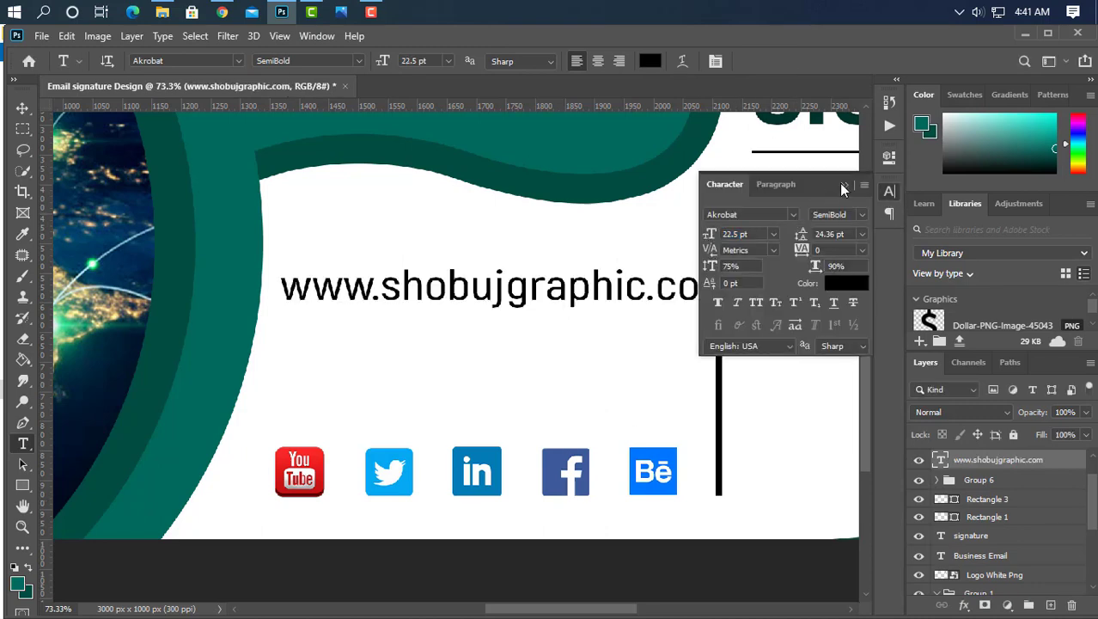
{"action": "left_click", "coordinate": [845, 186]}
- Scale the website line down to about 80% so it fits left of the divider
{"action": "key", "text": "ctrl+t"}
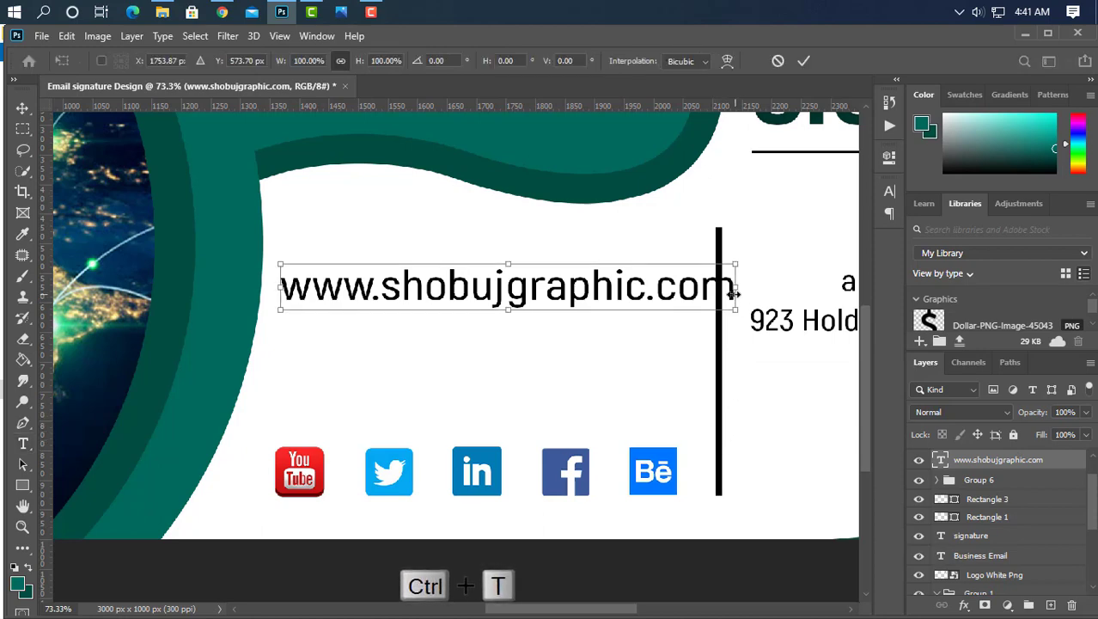
{"action": "left_click_drag", "start_coordinate": [666, 301], "coordinate": [658, 302]}
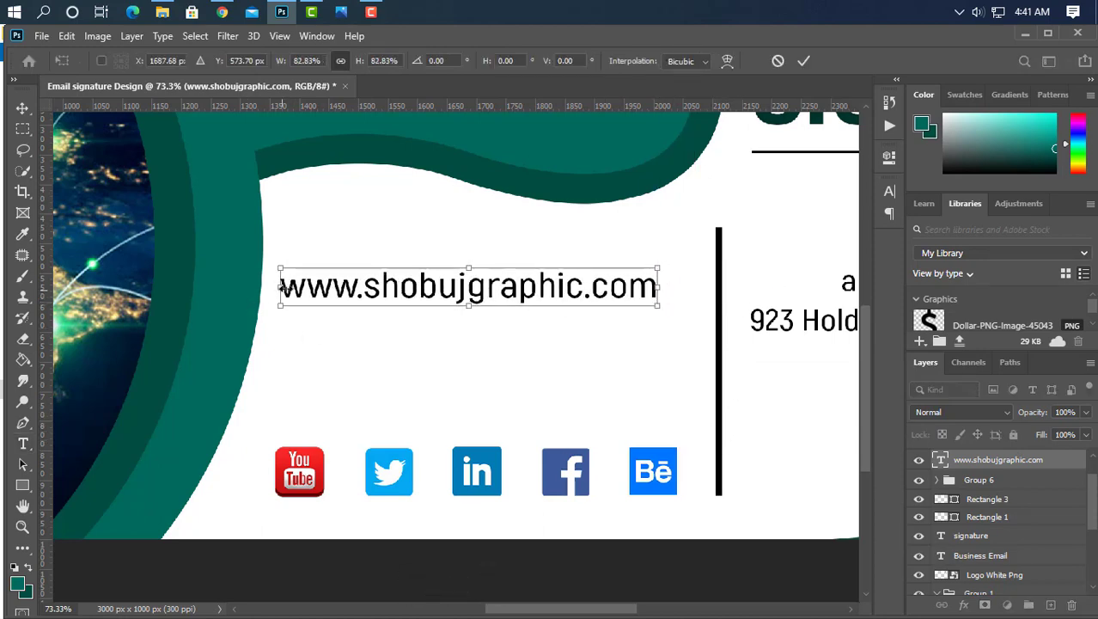
{"action": "left_click_drag", "start_coordinate": [287, 288], "coordinate": [296, 288]}
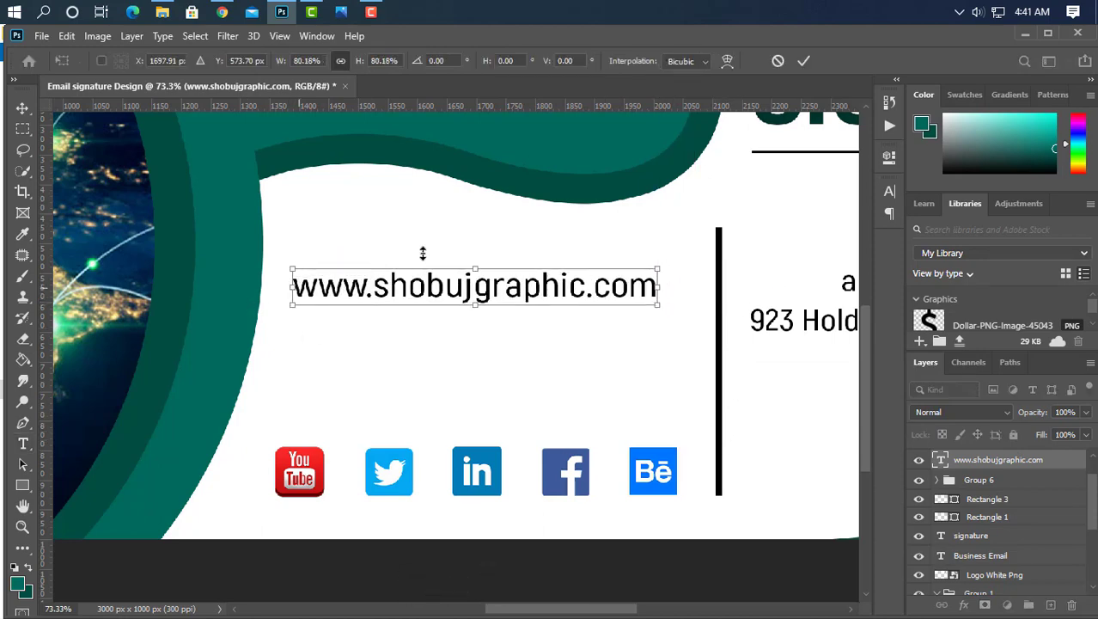
{"action": "left_click", "coordinate": [805, 62]}
- Draw a teal rectangle bar over the website text and place it beneath the text layer
{"action": "left_click", "coordinate": [21, 487]}
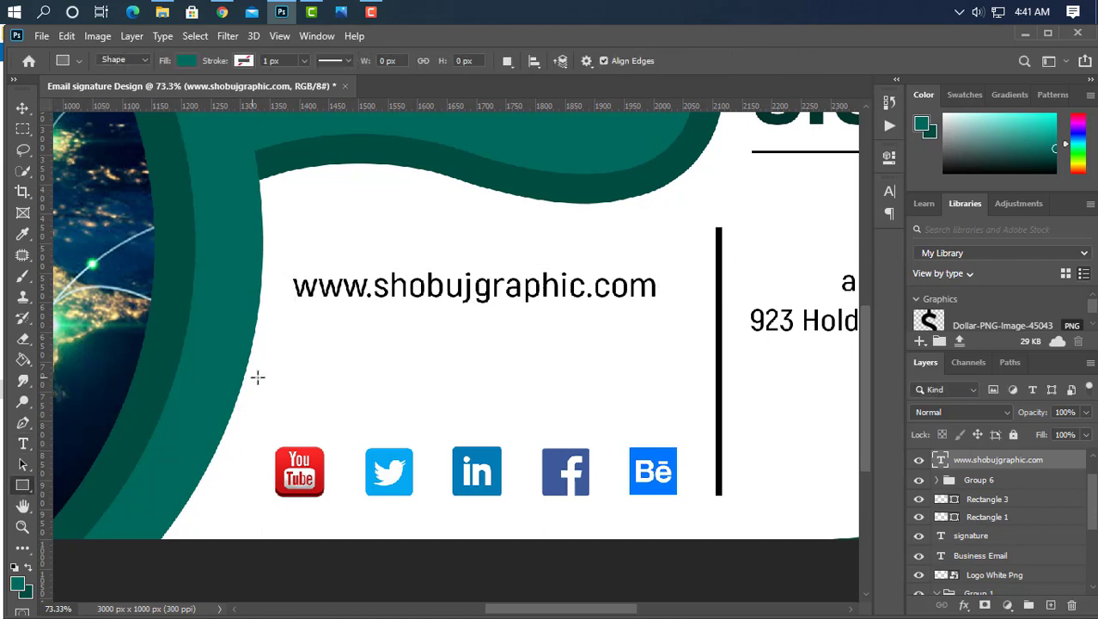
{"action": "left_click_drag", "start_coordinate": [277, 327], "coordinate": [677, 273]}
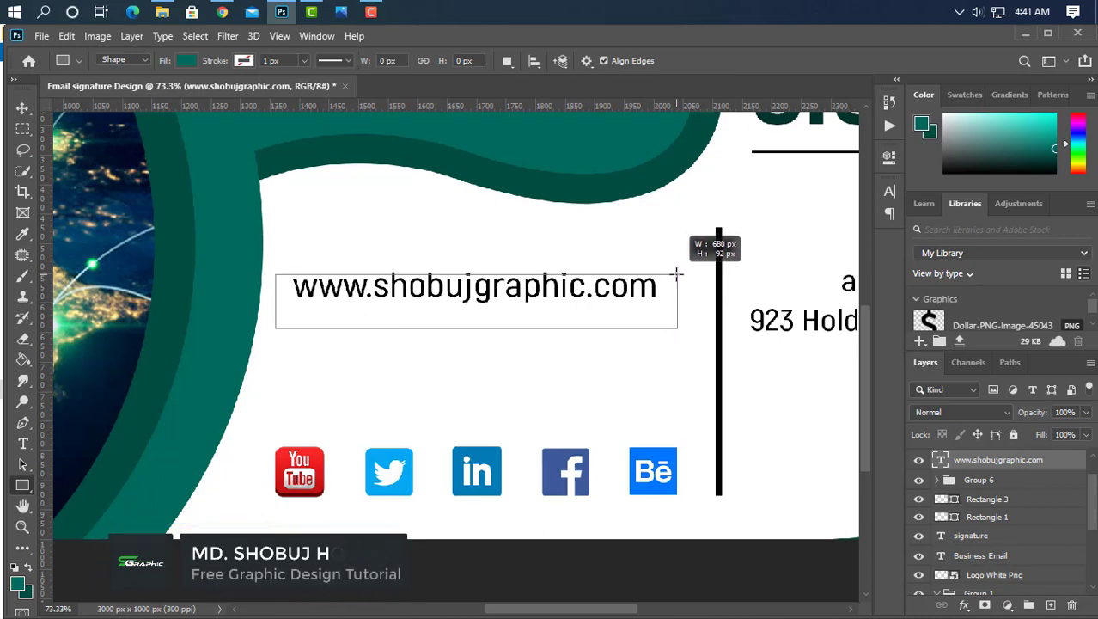
{"action": "left_click_drag", "start_coordinate": [677, 274], "coordinate": [677, 273]}
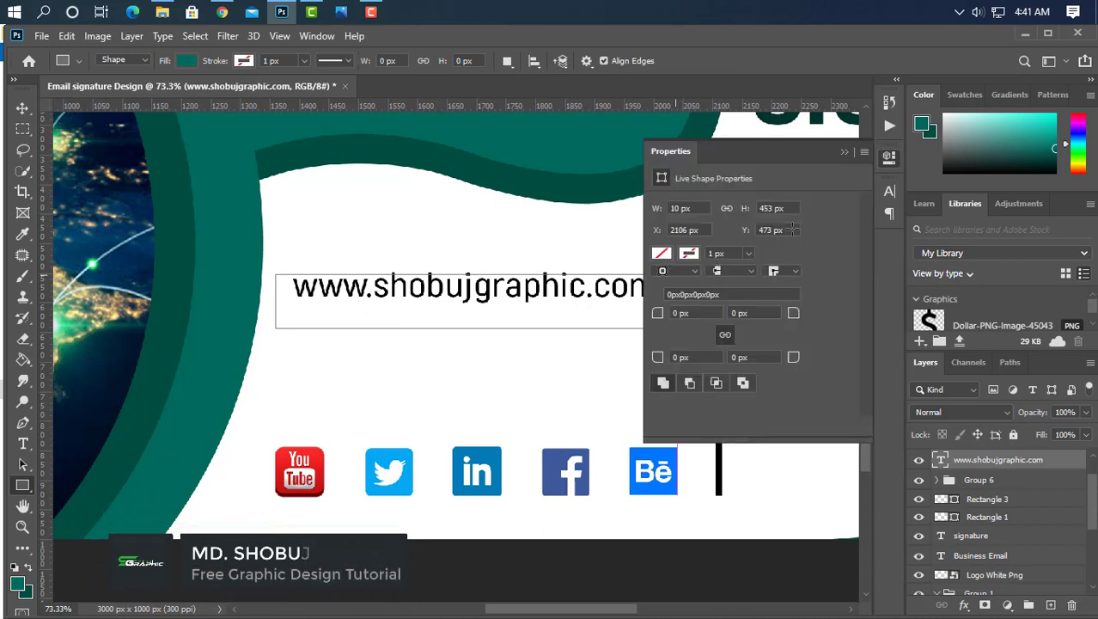
{"action": "left_click", "coordinate": [844, 153]}
{"action": "left_click_drag", "start_coordinate": [1044, 467], "coordinate": [1044, 486]}
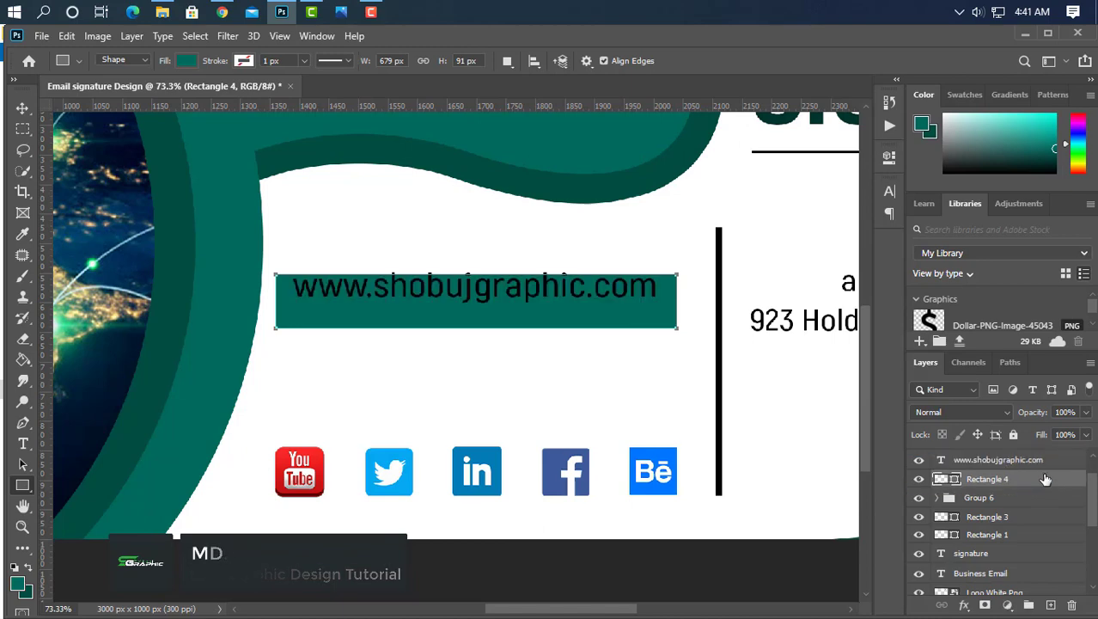
- Make the website text white
{"action": "left_click", "coordinate": [997, 460]}
{"action": "left_click", "coordinate": [890, 190]}
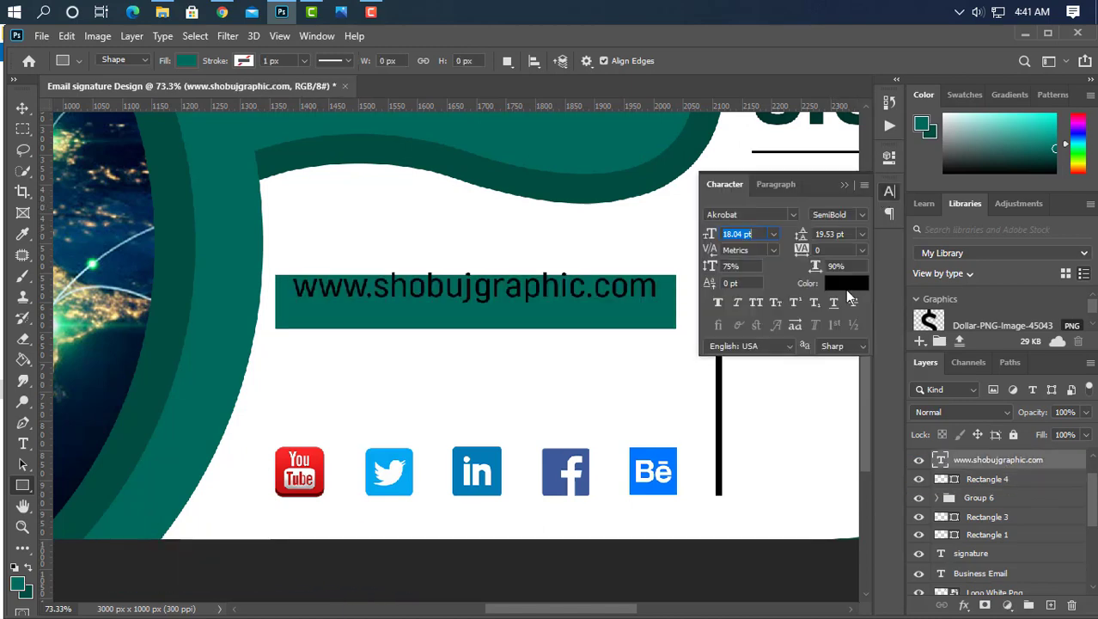
{"action": "left_click", "coordinate": [847, 283]}
{"action": "left_click", "coordinate": [483, 227]}
{"action": "left_click", "coordinate": [1028, 330]}
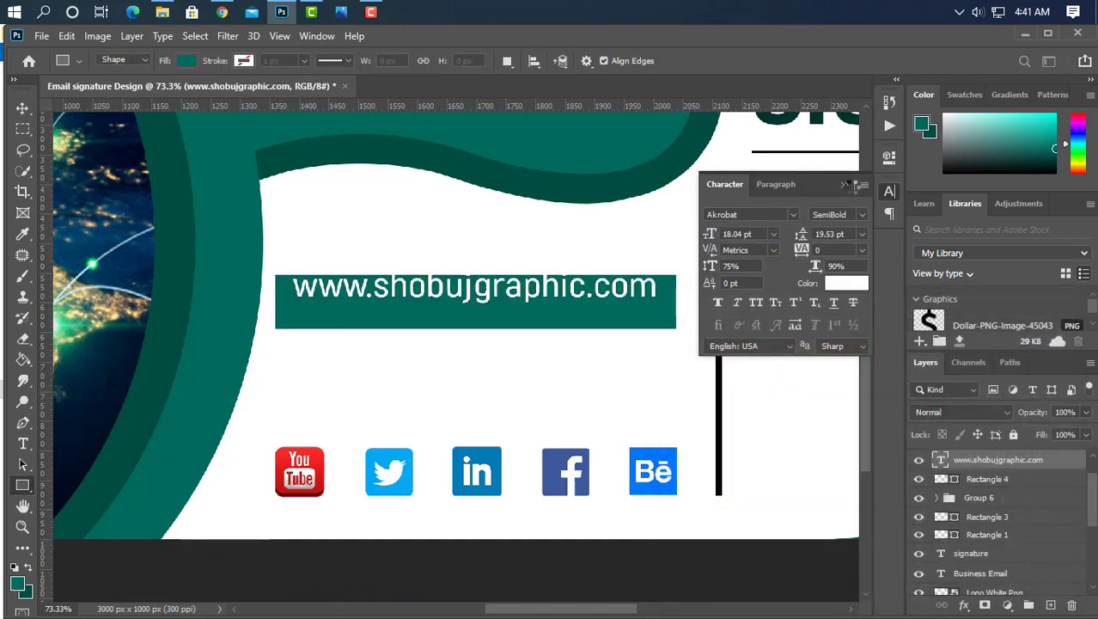
{"action": "left_click", "coordinate": [844, 184]}
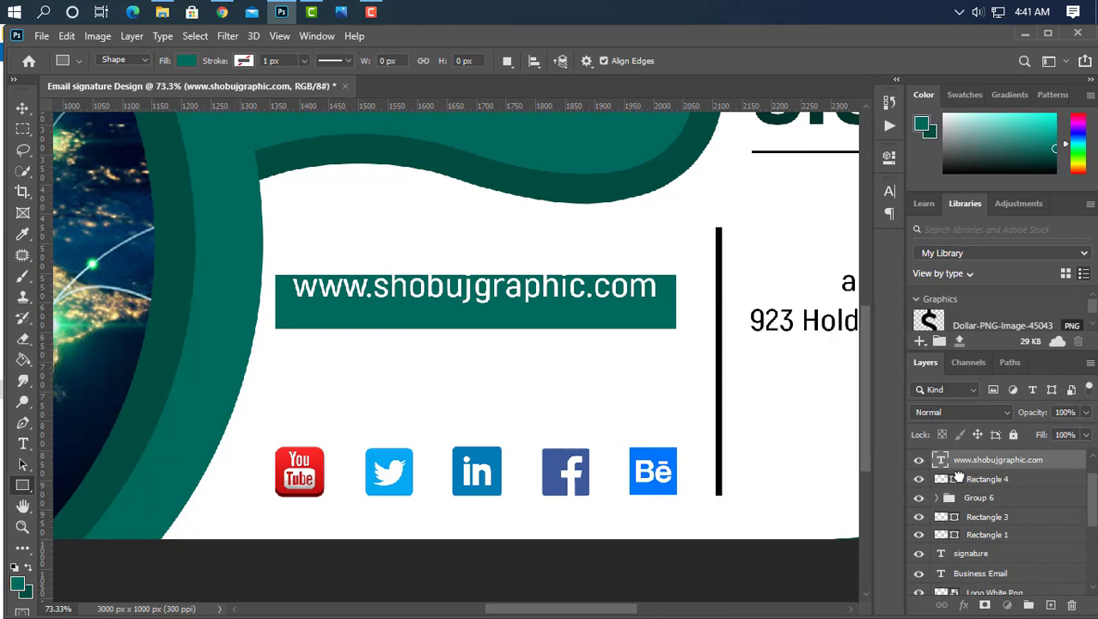
- Change the bar's fill to a darker teal
{"action": "left_click", "coordinate": [959, 479]}
{"action": "double_click", "coordinate": [954, 478]}
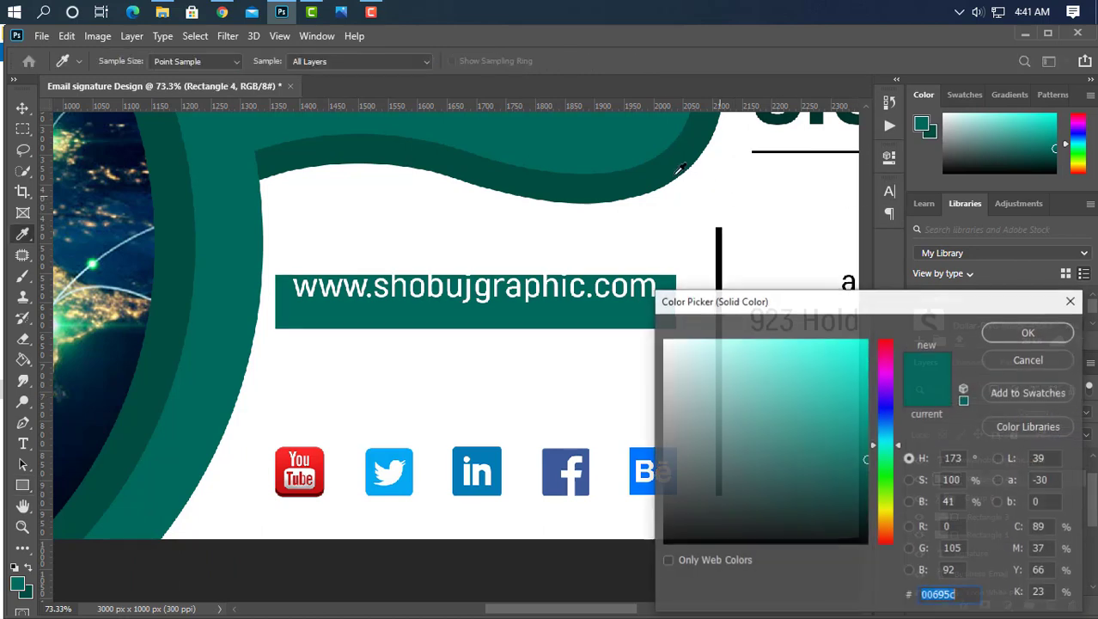
{"action": "type", "text": "004d40"}
{"action": "left_click", "coordinate": [1027, 336]}
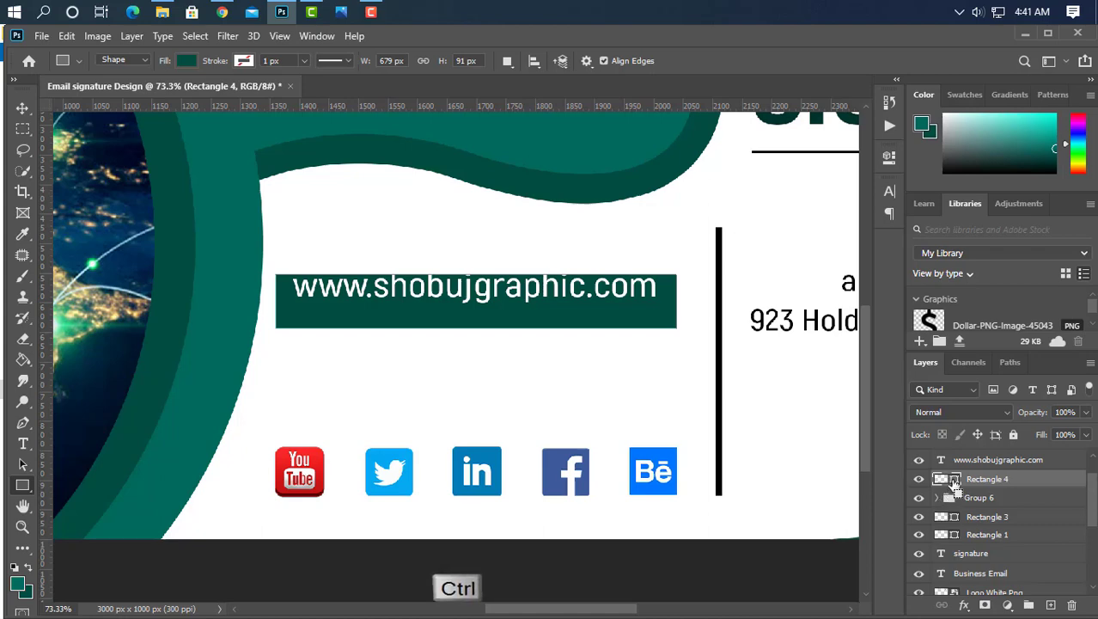
- Centre the website text horizontally and vertically on the bar, then deselect
{"action": "left_click", "coordinate": [985, 465]}
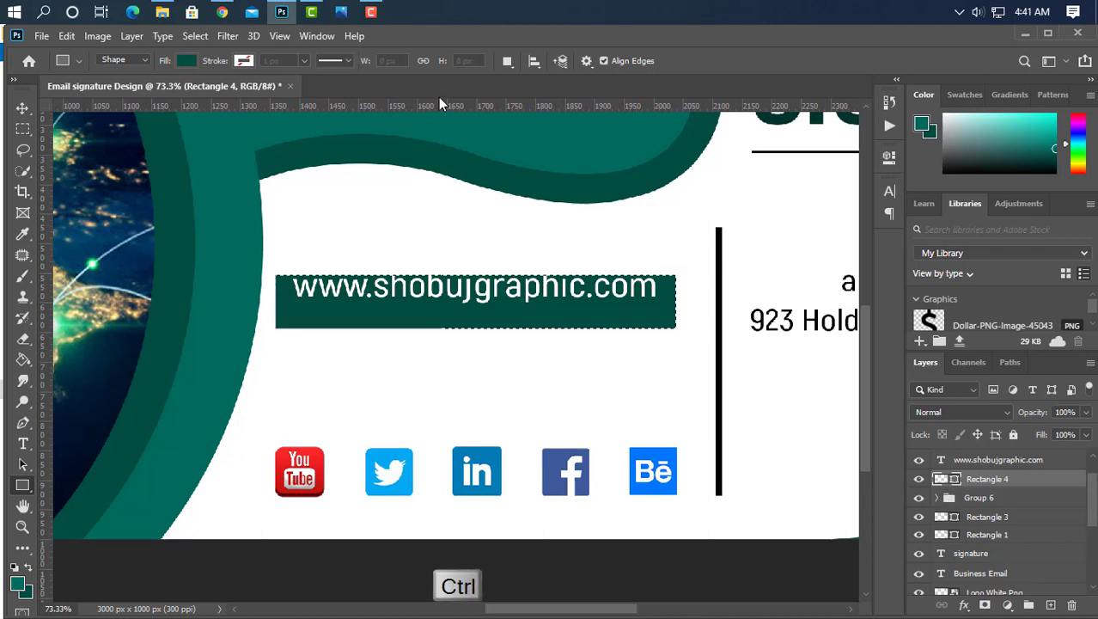
{"action": "left_click", "coordinate": [22, 108]}
{"action": "left_click", "coordinate": [373, 65]}
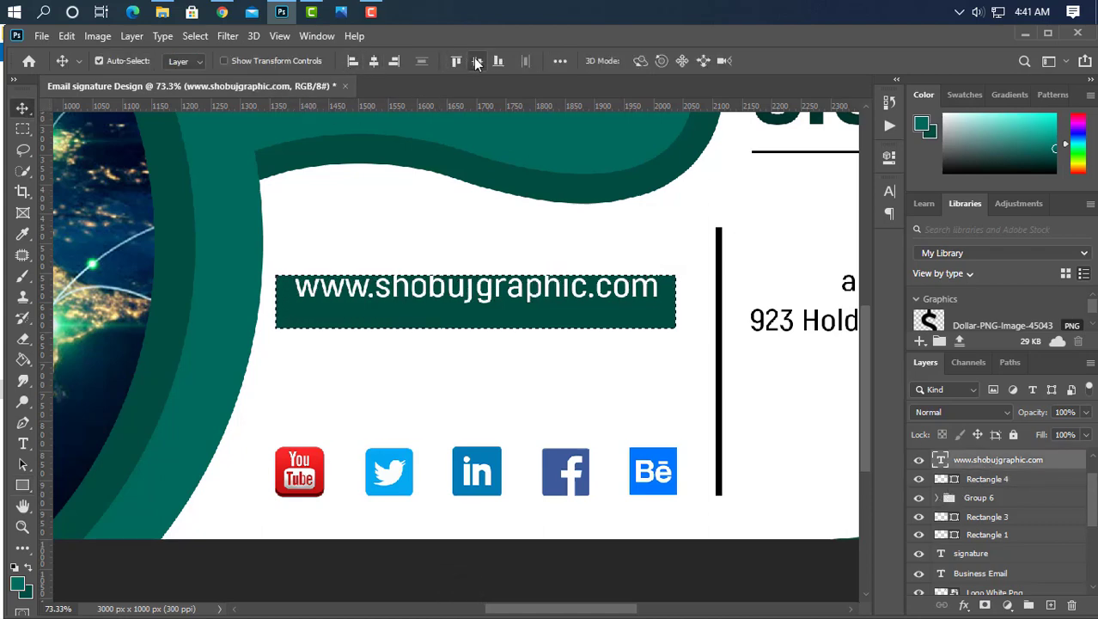
{"action": "left_click", "coordinate": [477, 62]}
{"action": "key", "text": "ctrl+d"}
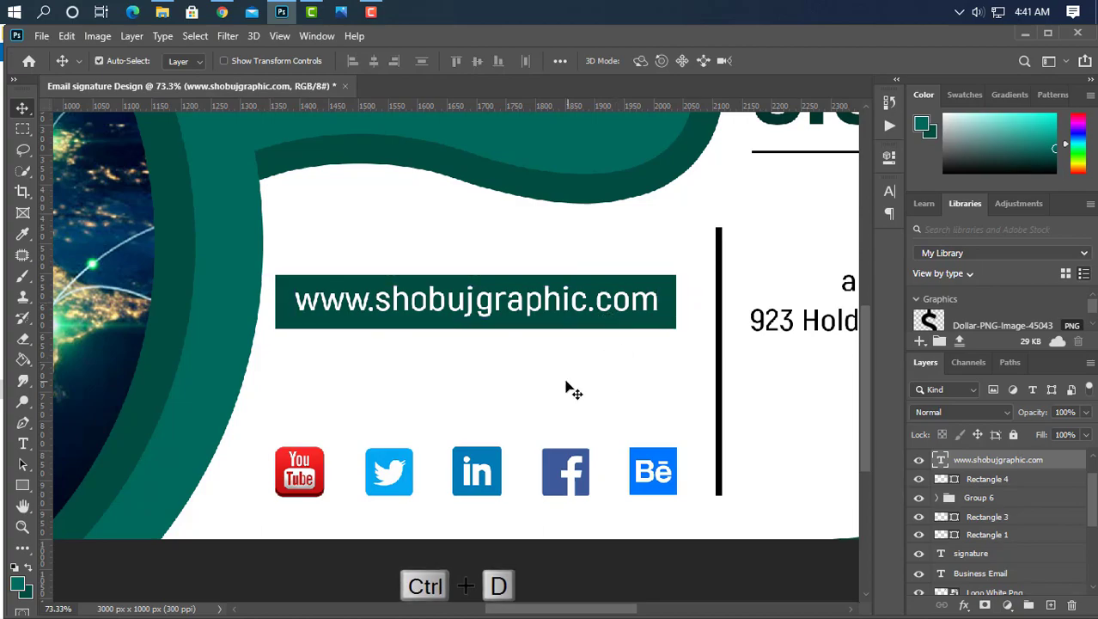